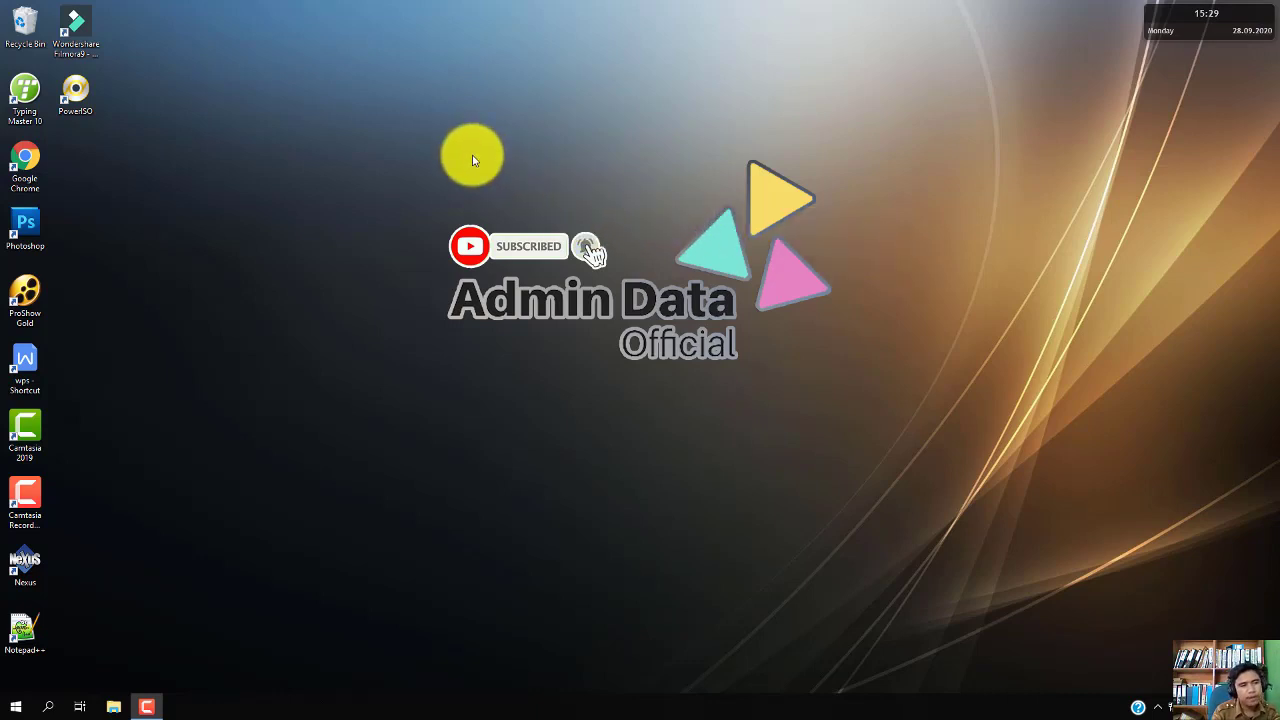
# Launch Google Chrome from its desktop shortcut
pyautogui.doubleClick(30, 160)
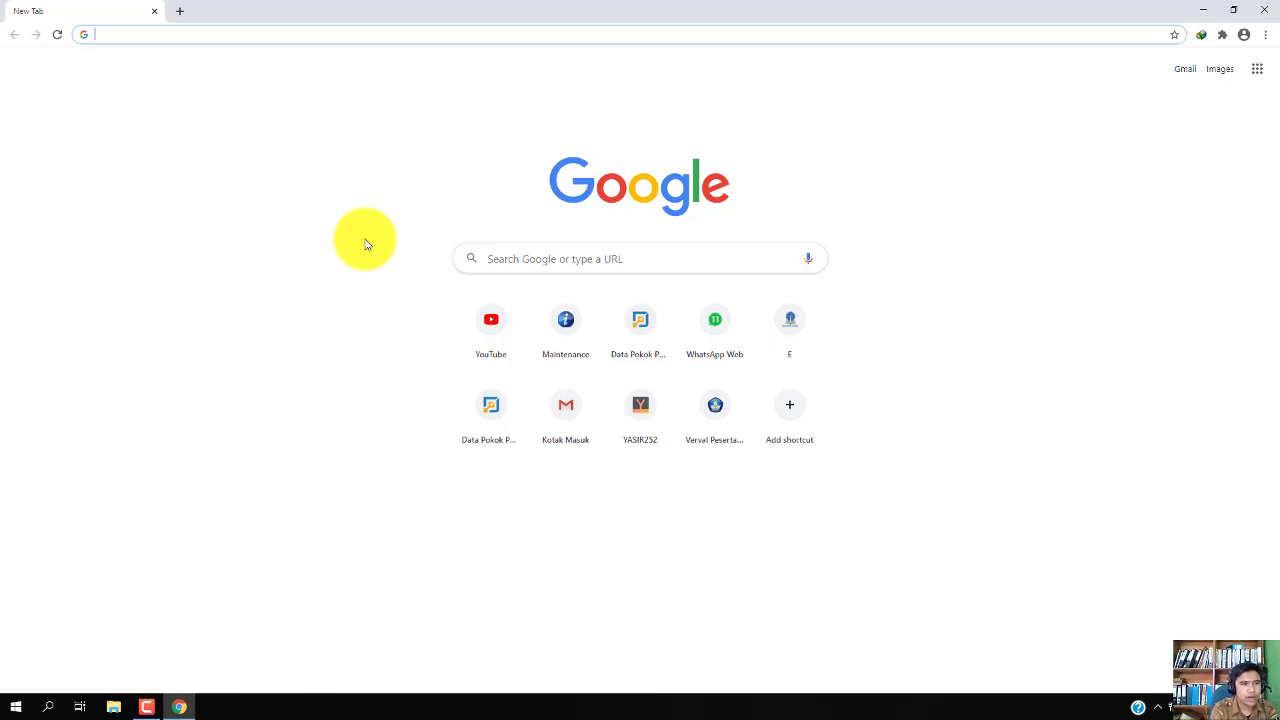
# Go to gmail.com and start creating a new Google account from the sign-in page
pyautogui.write('g')
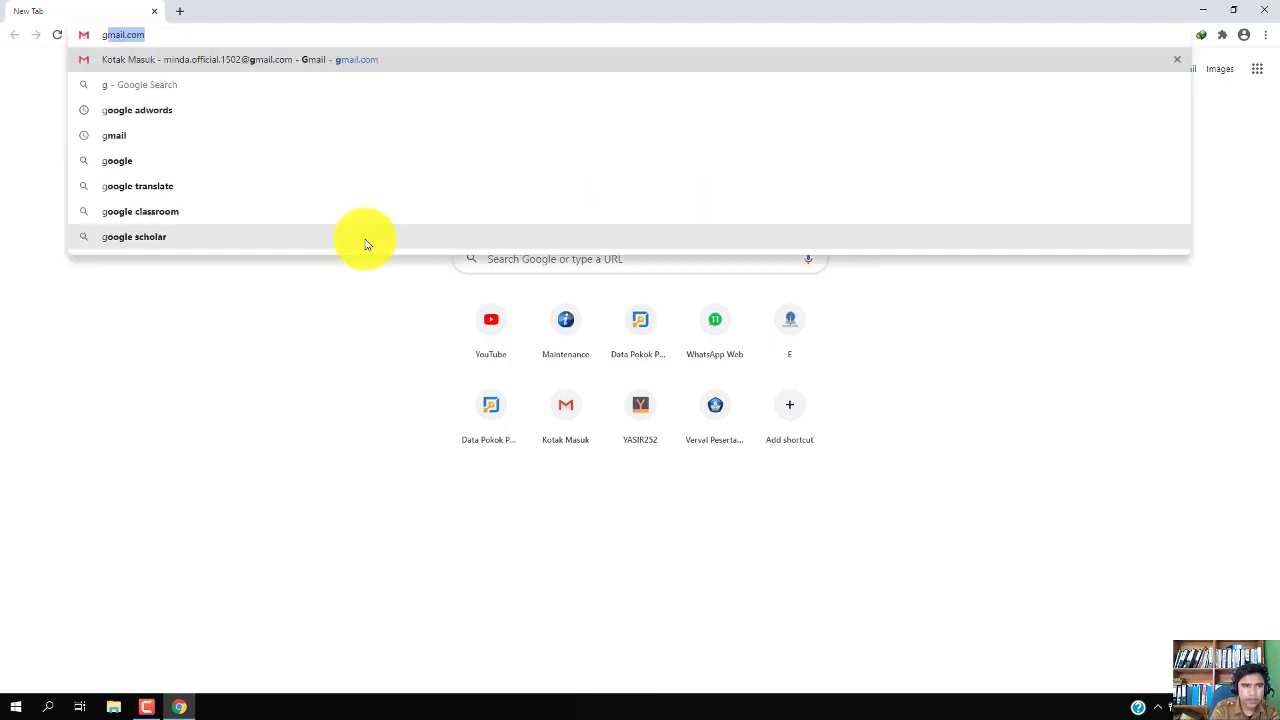
pyautogui.press('Right')
pyautogui.press('Return')
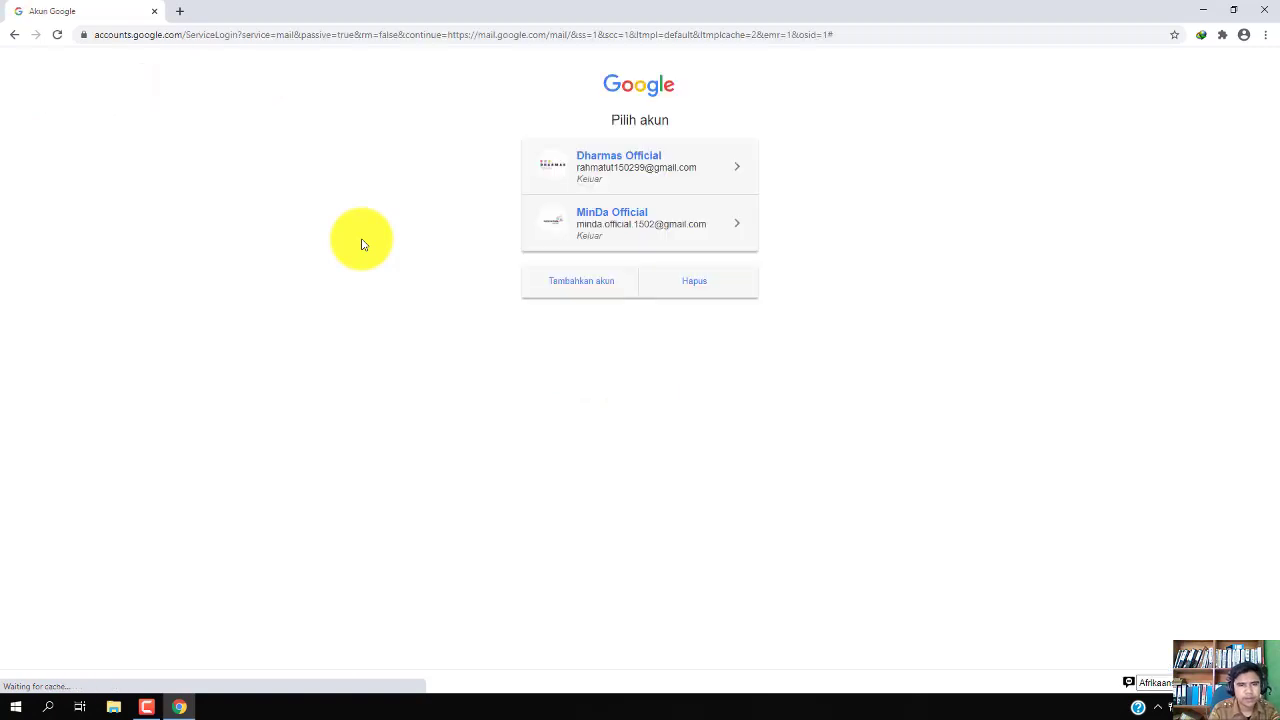
pyautogui.click(585, 280)
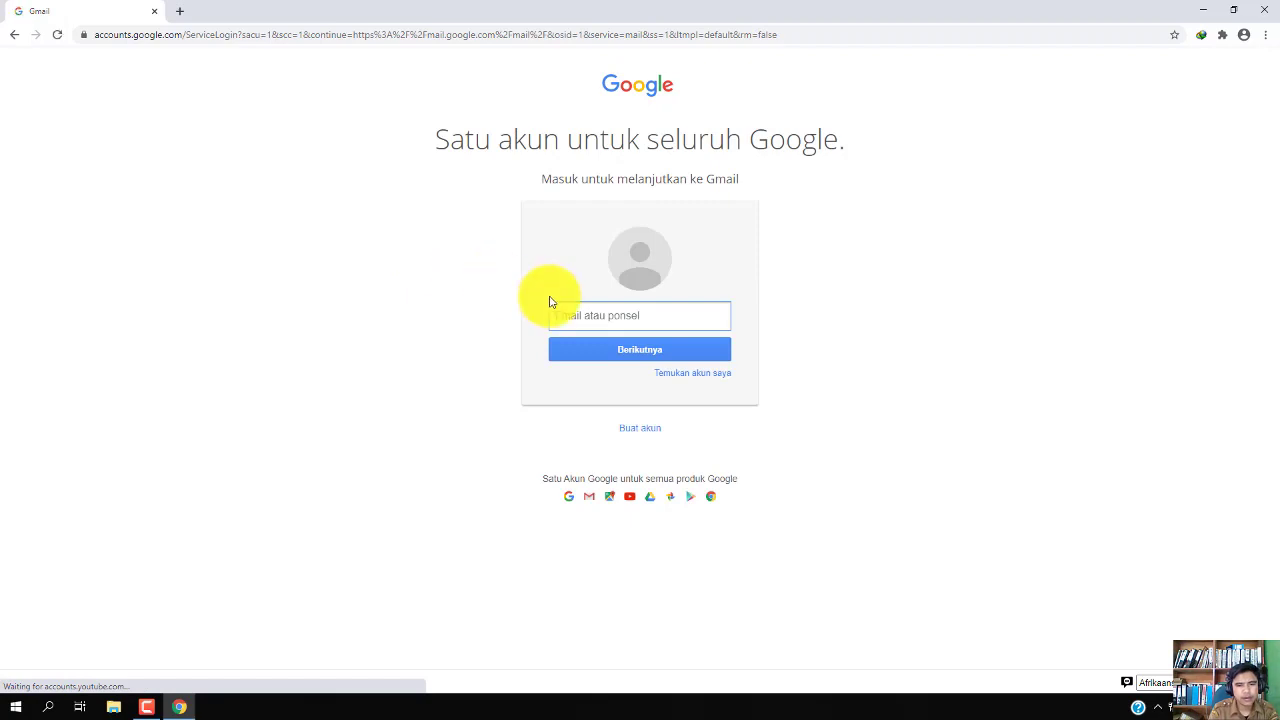
pyautogui.click(640, 430)
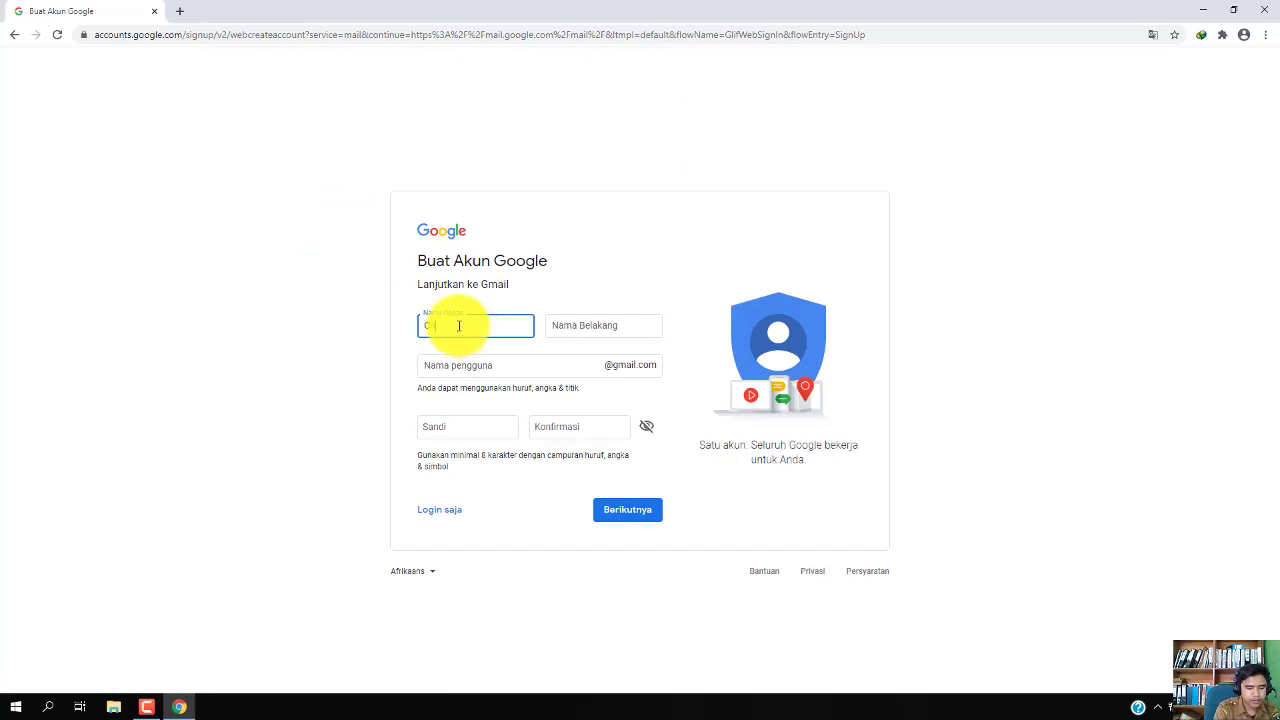
# Enter first name 'Channel', last name '1' and a Gmail username
pyautogui.write('Channel')
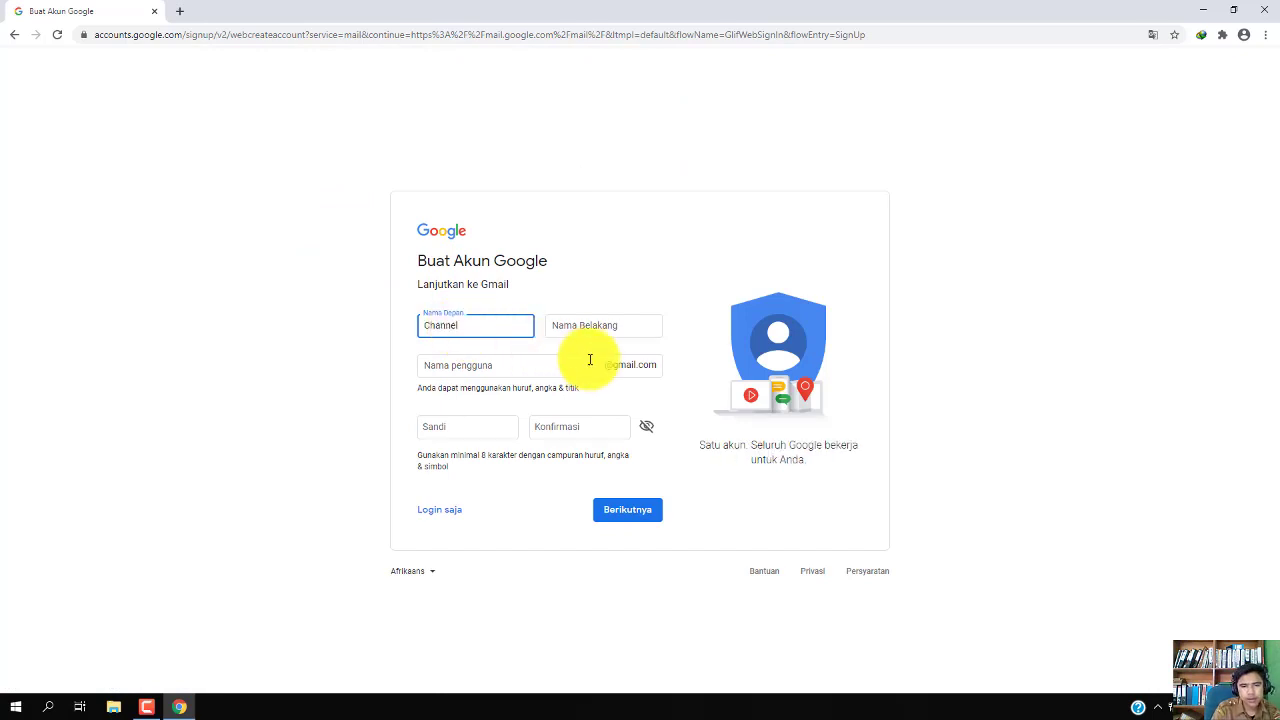
pyautogui.click(600, 326)
pyautogui.write('1')
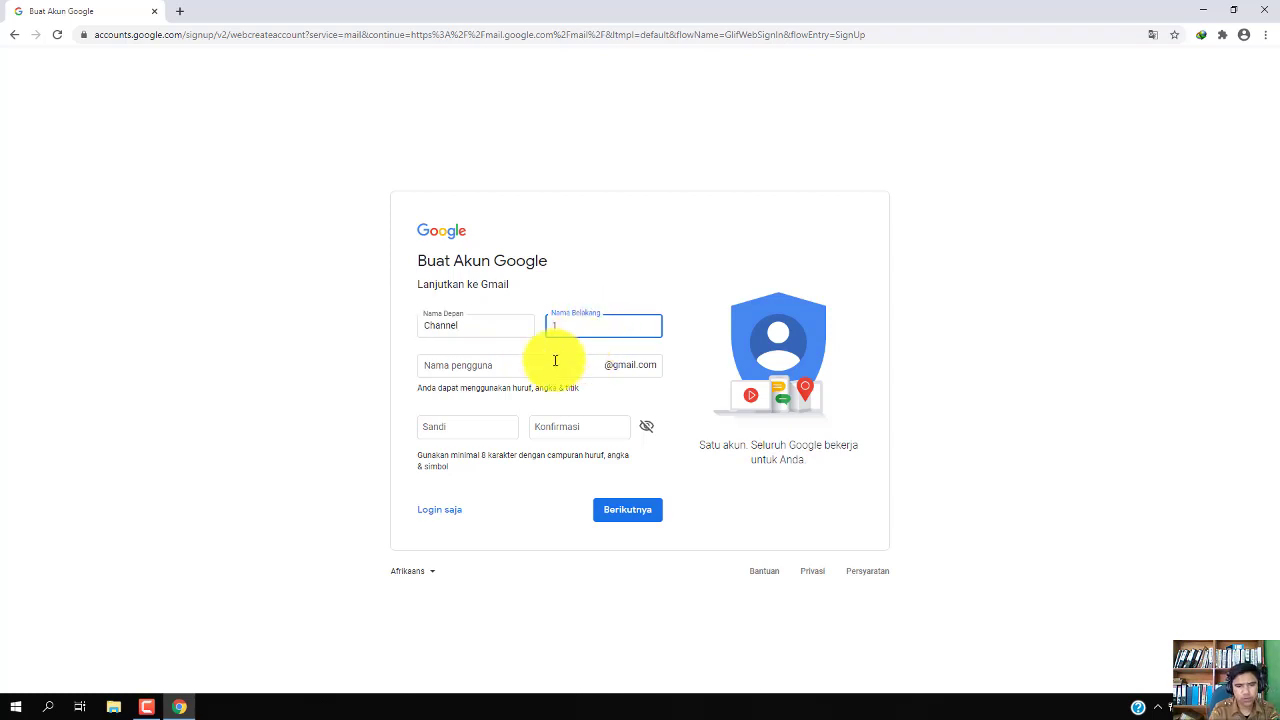
pyautogui.click(539, 362)
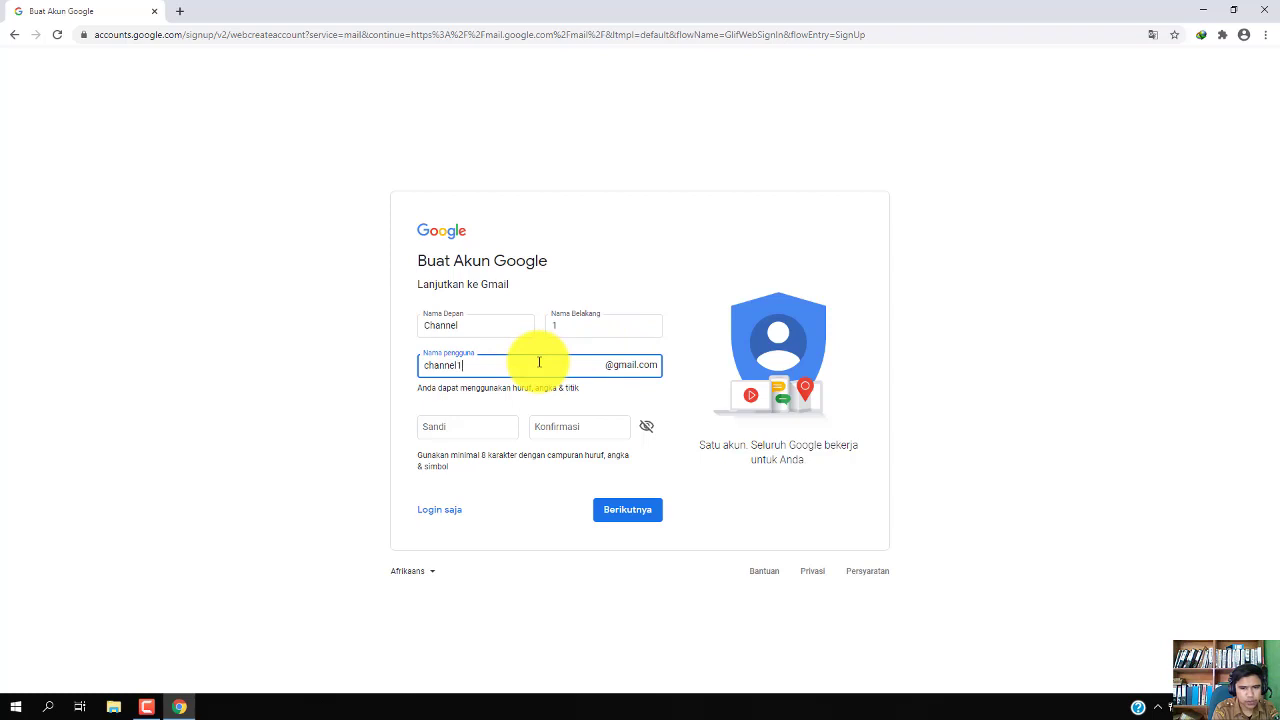
pyautogui.click(478, 426)
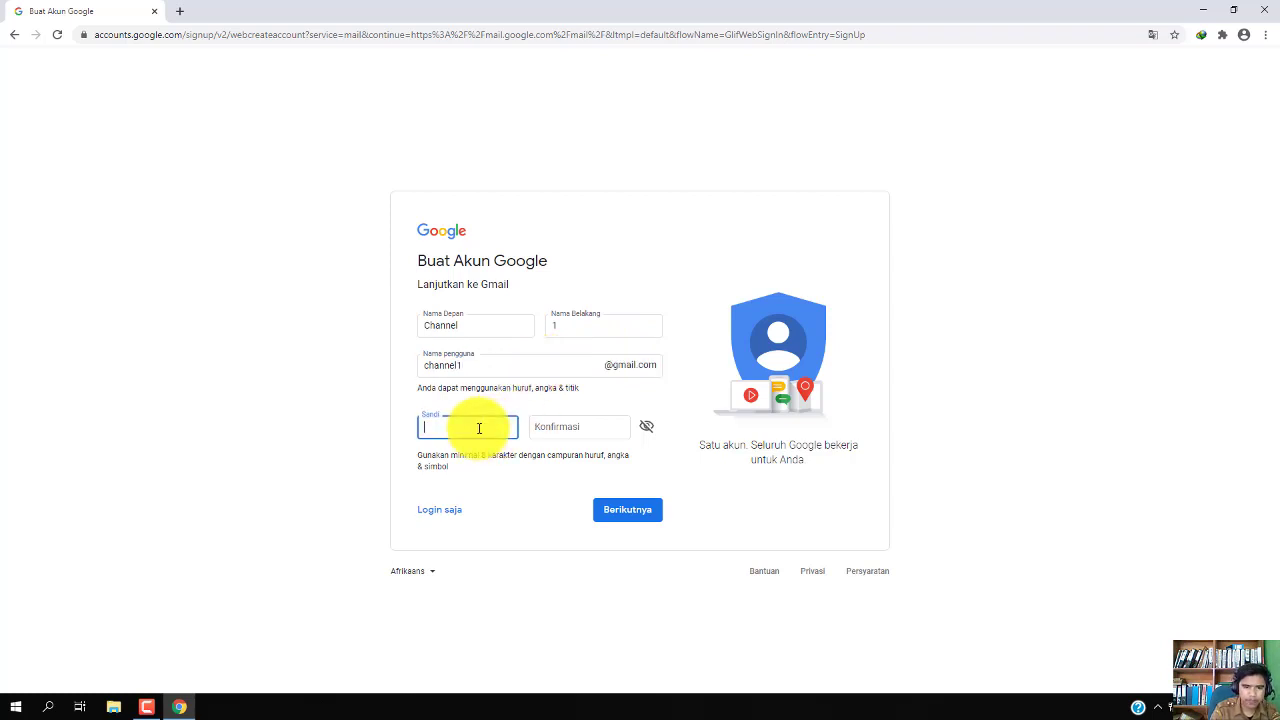
# Fix the taken username by adding 50299, then set and confirm the password and submit
pyautogui.click(508, 350)
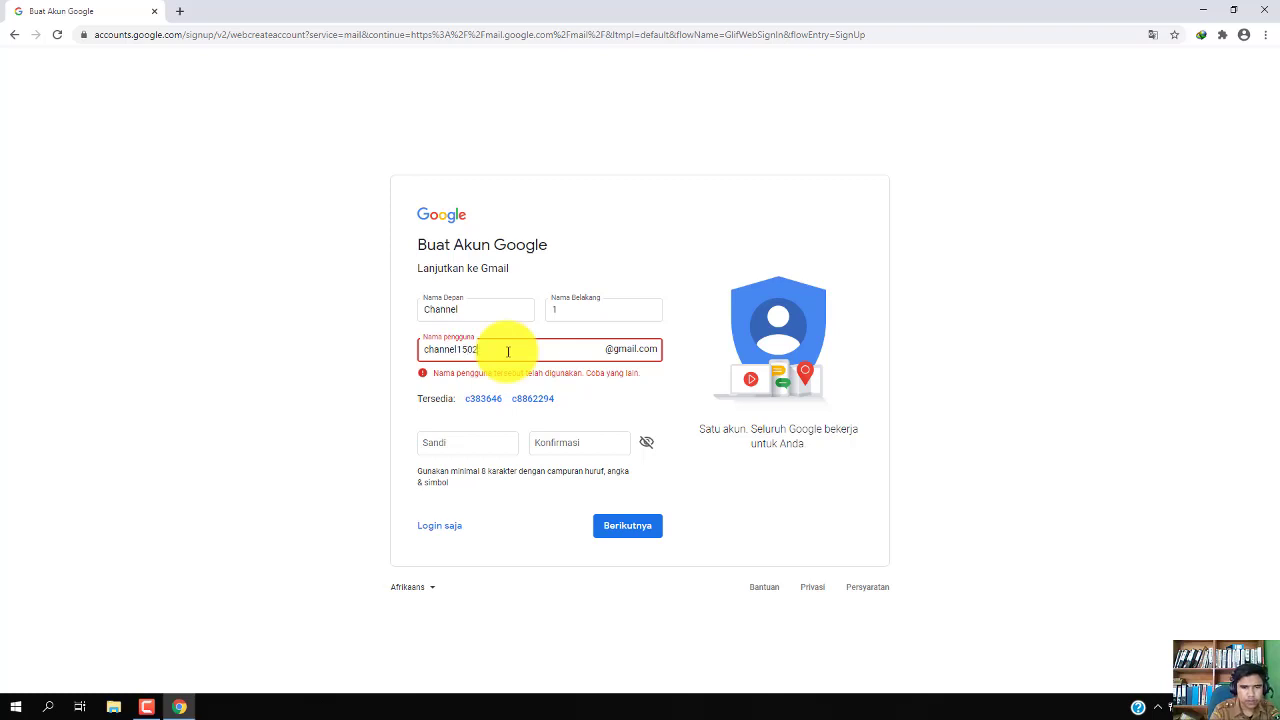
pyautogui.click(457, 443)
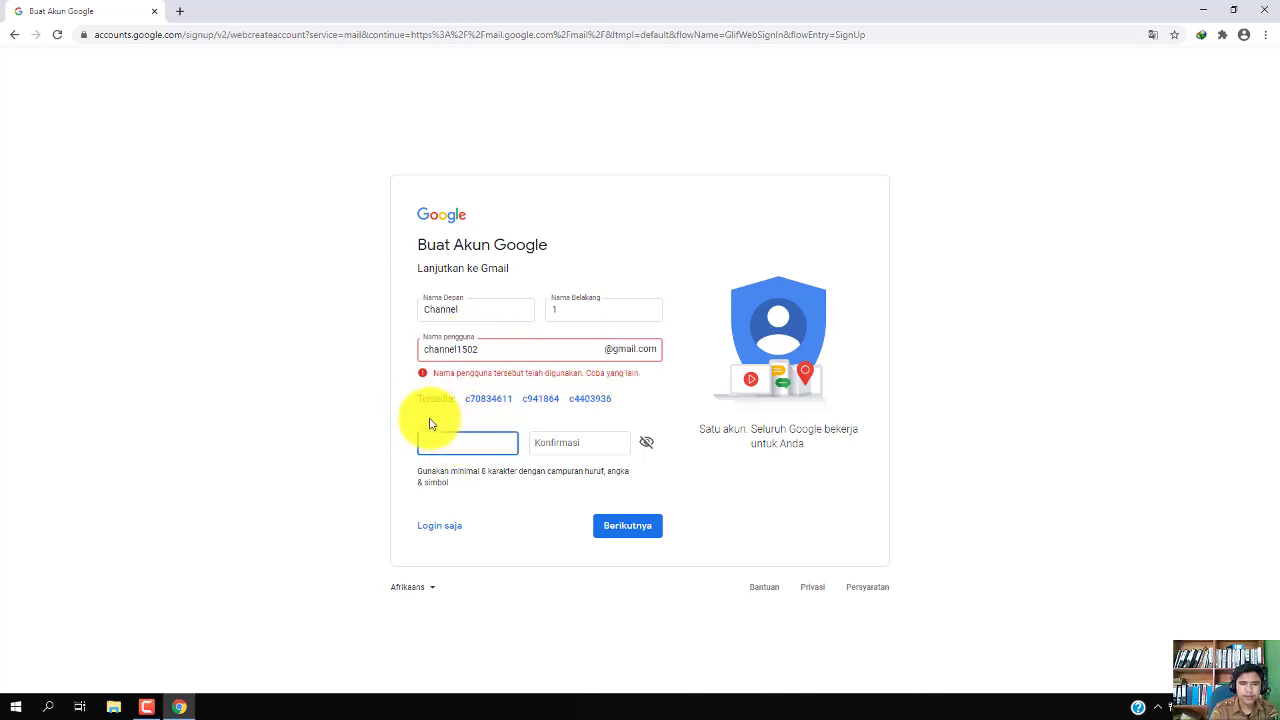
pyautogui.click(506, 355)
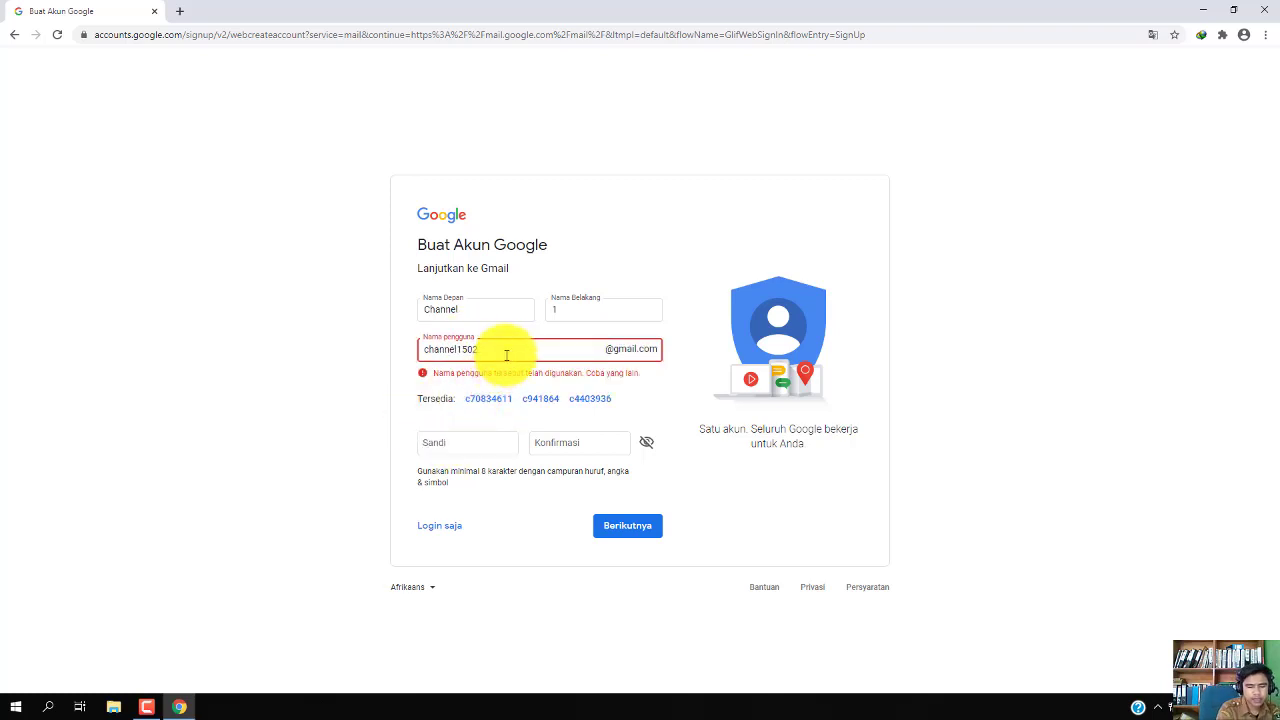
pyautogui.write('50299')
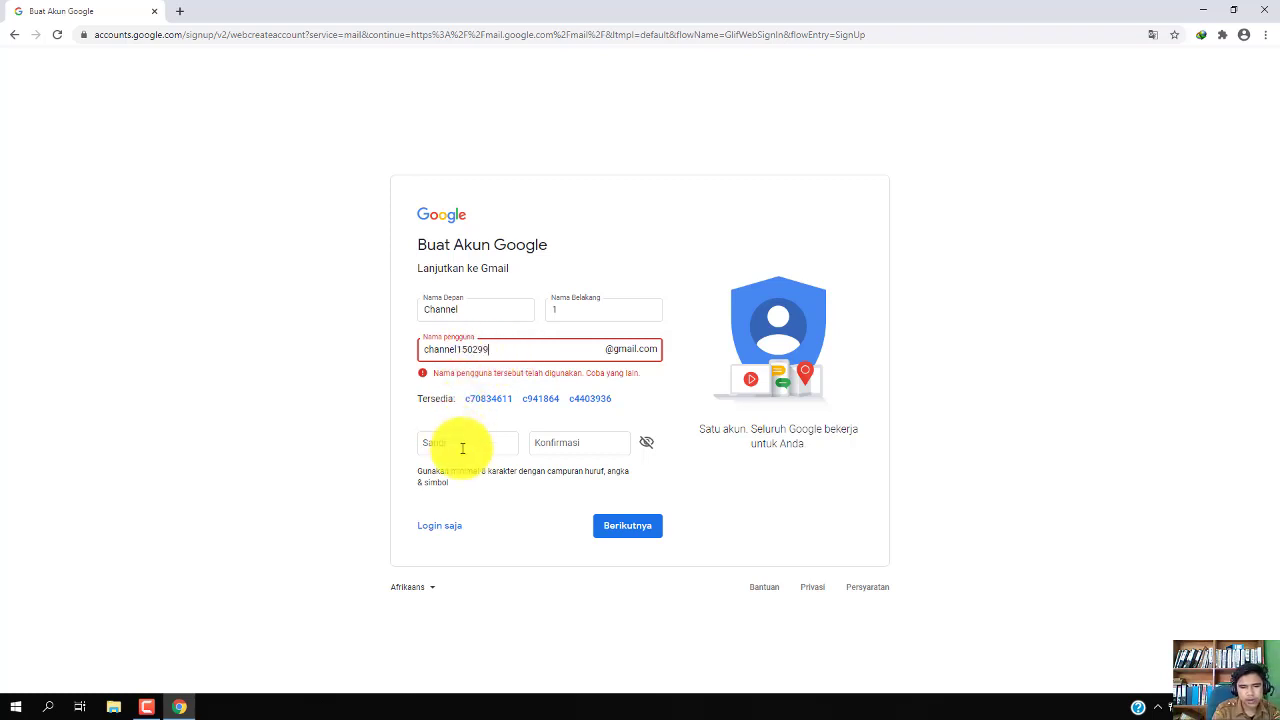
pyautogui.click(463, 447)
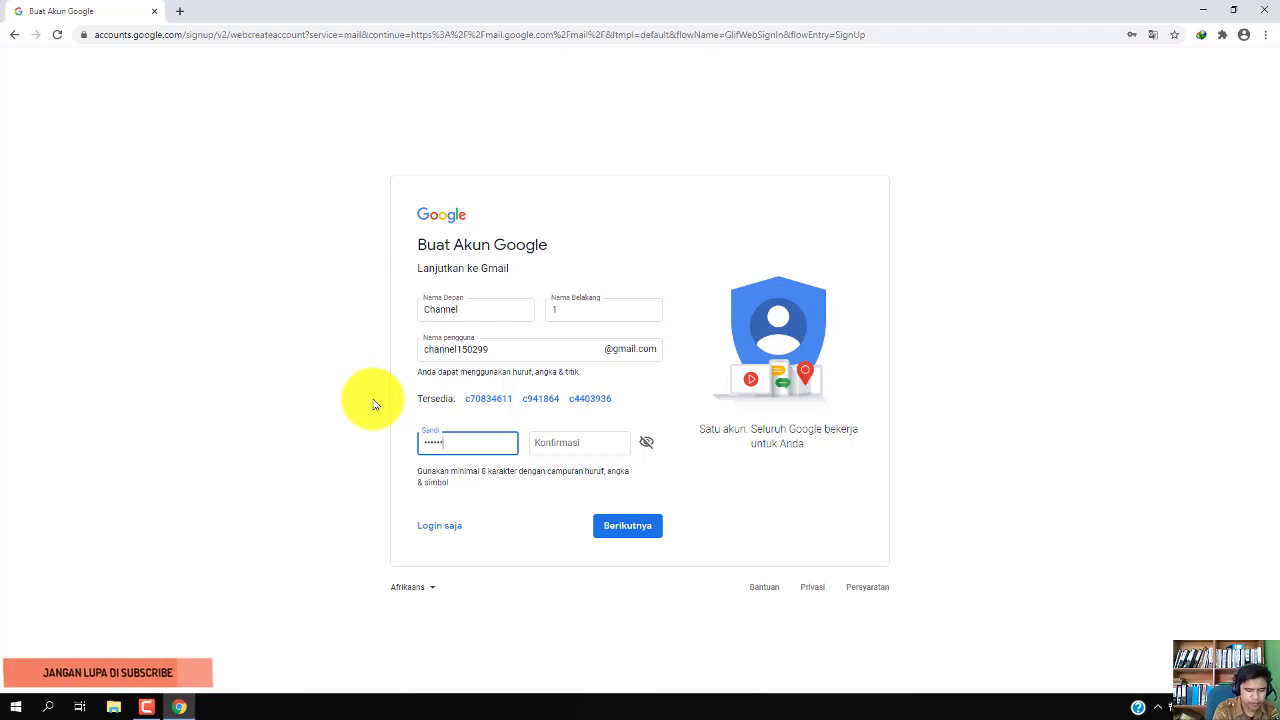
pyautogui.press('Tab')
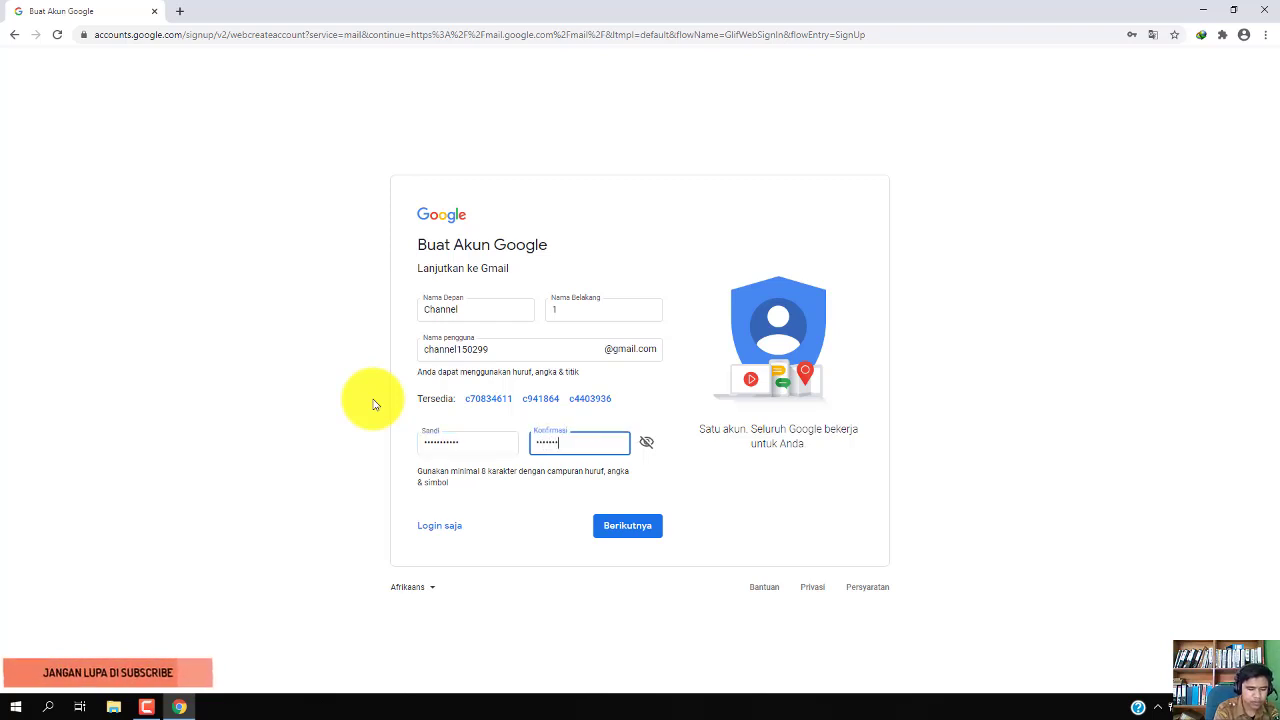
pyautogui.click(613, 531)
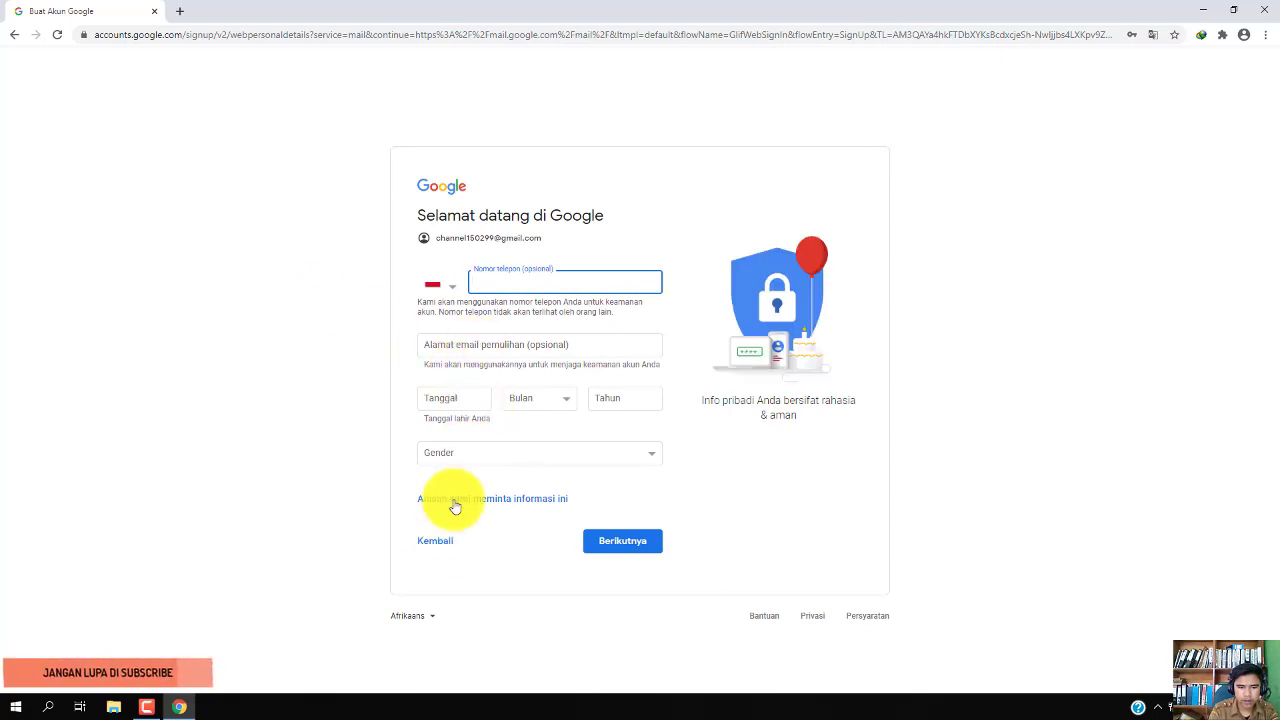
# Enter the birth date 15 Maret 1998
pyautogui.click(474, 401)
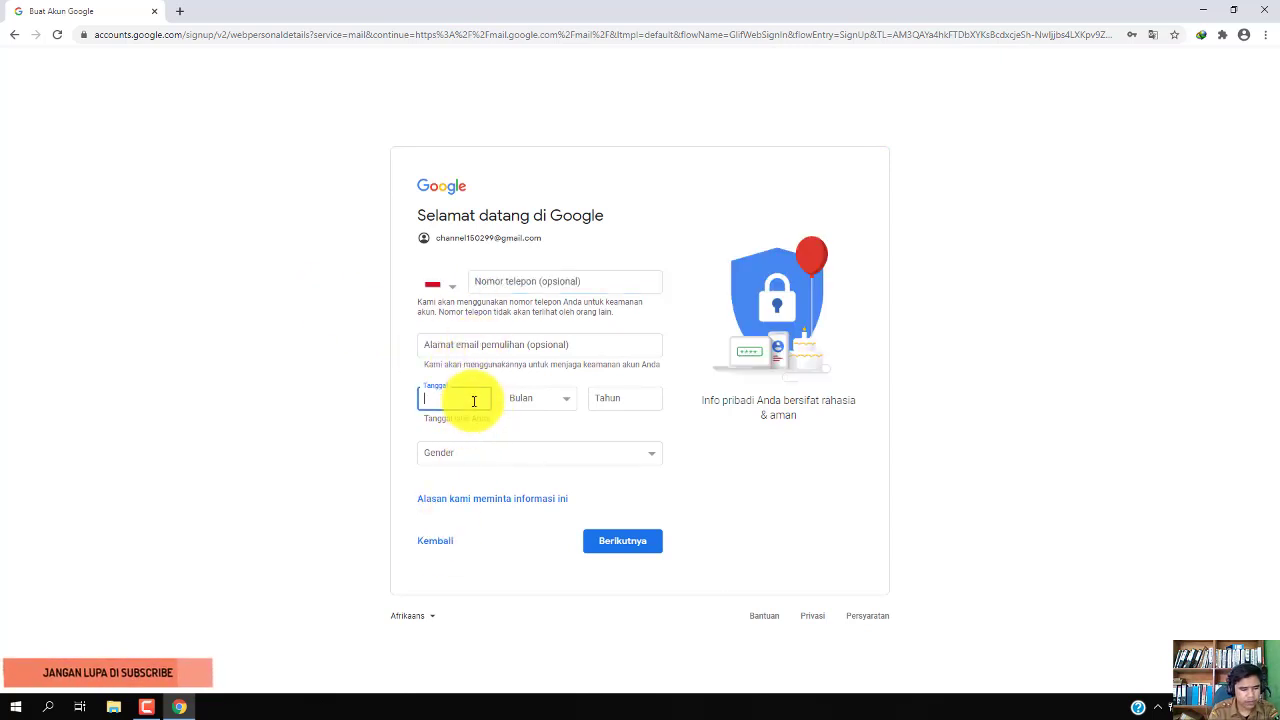
pyautogui.write('15')
pyautogui.click(530, 402)
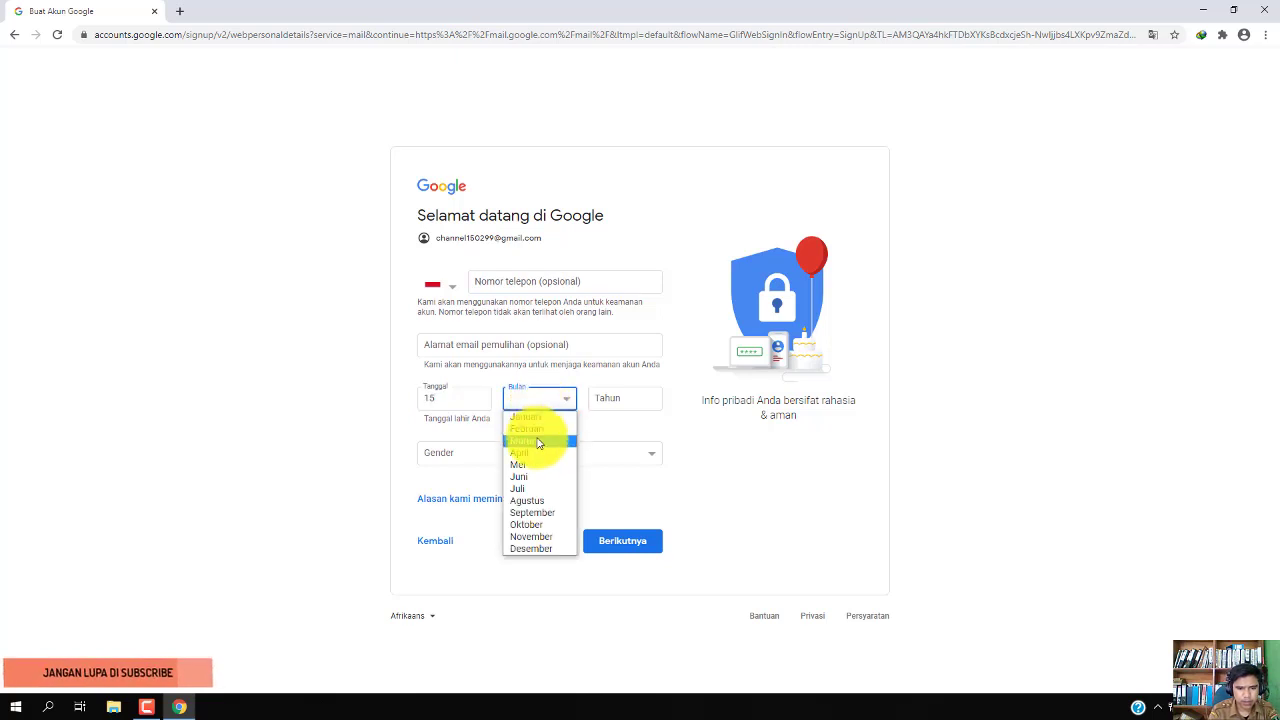
pyautogui.click(543, 441)
pyautogui.click(597, 401)
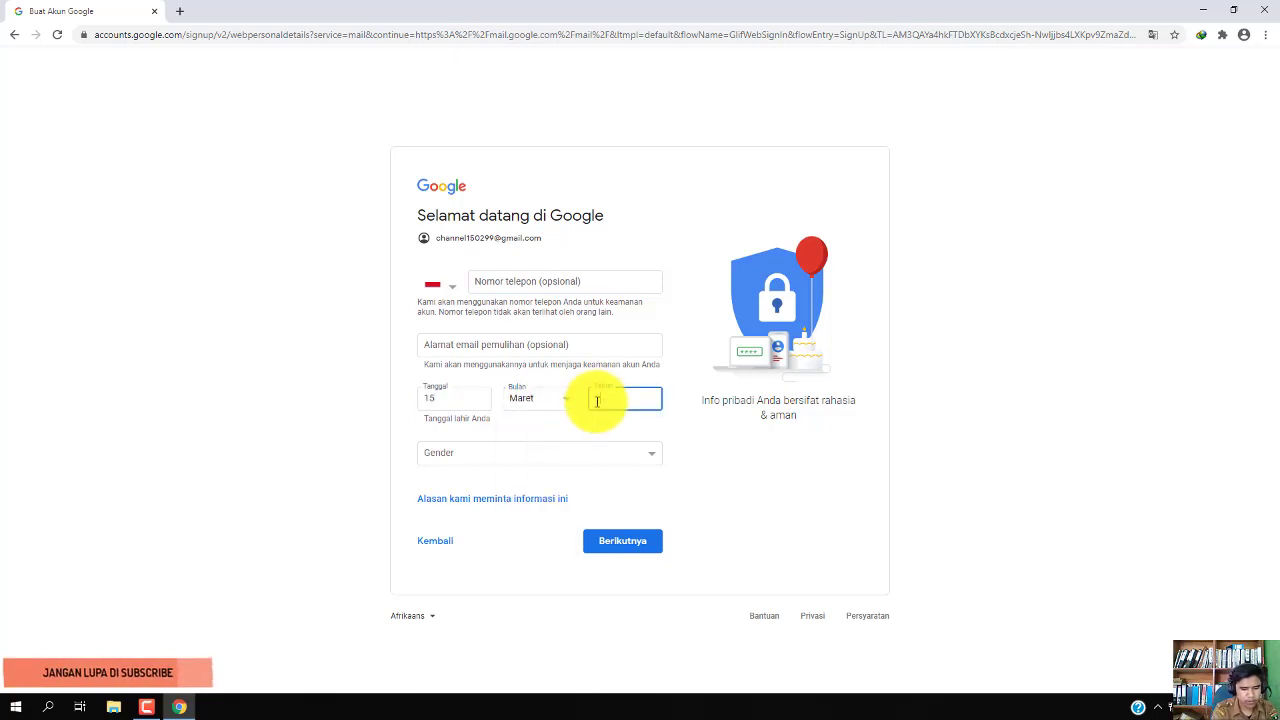
pyautogui.write('1998')
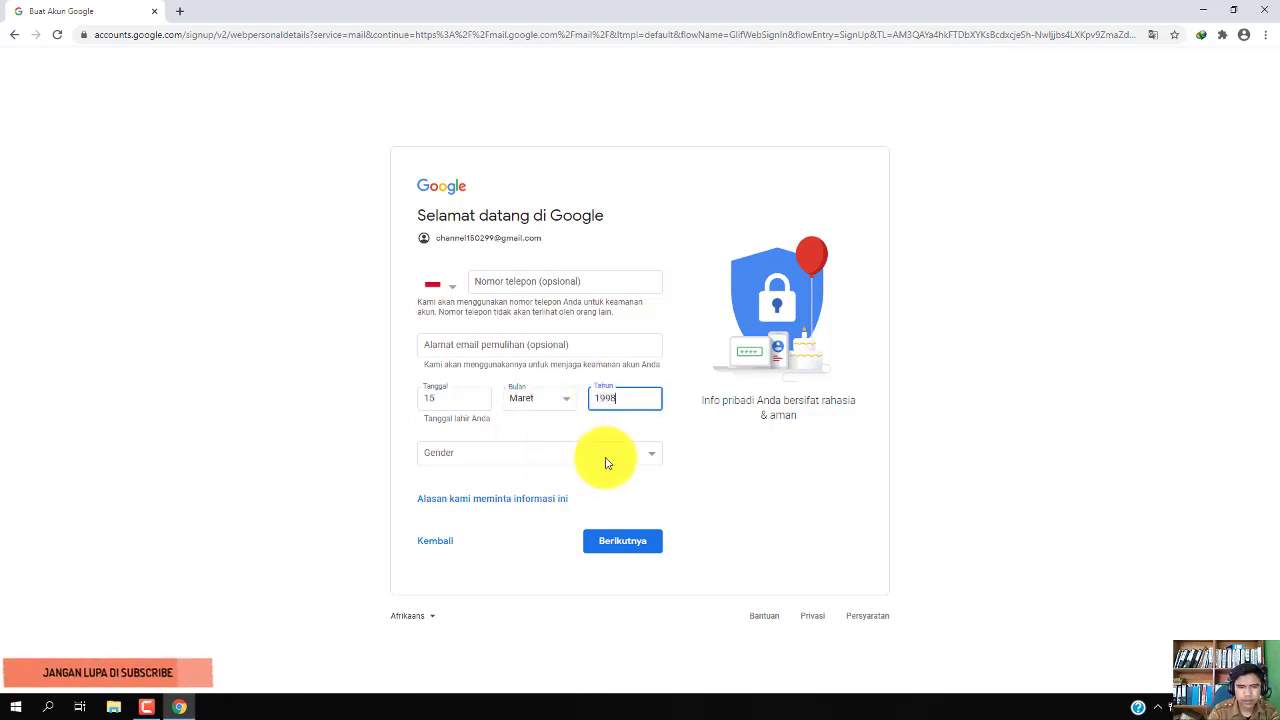
# Choose gender Pria, submit the personal details and agree to Google's terms
pyautogui.click(608, 455)
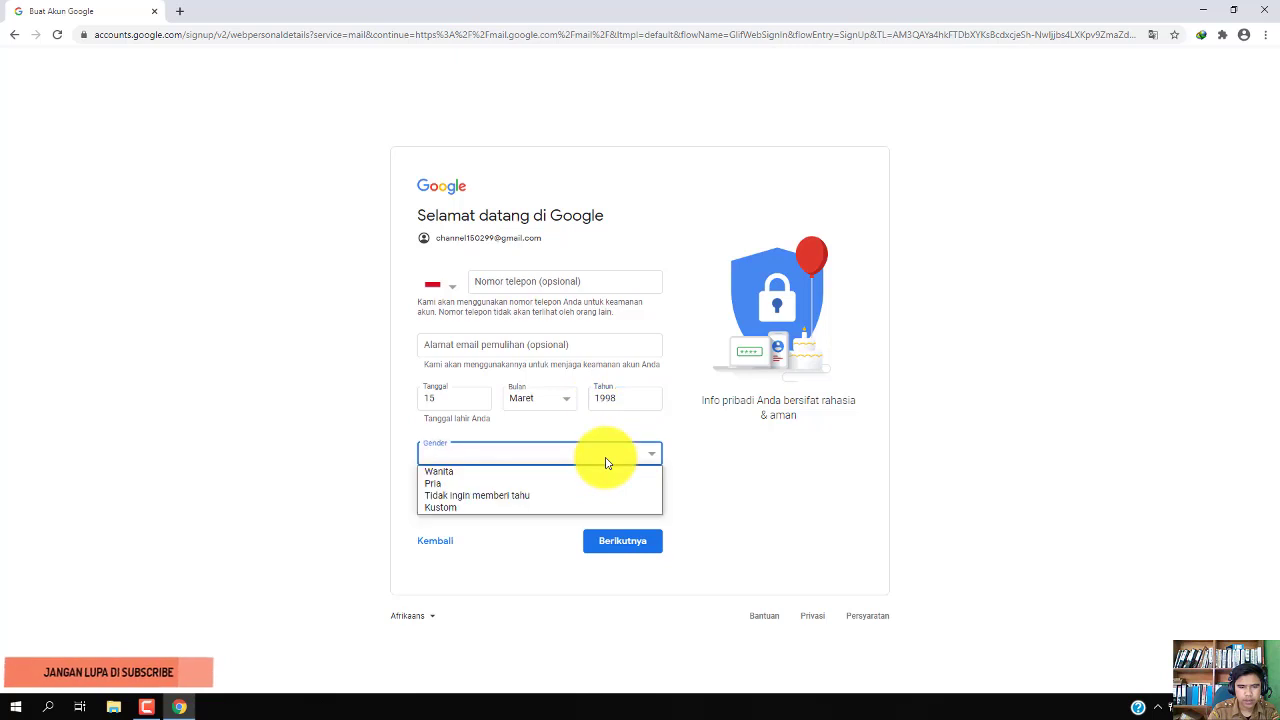
pyautogui.click(559, 487)
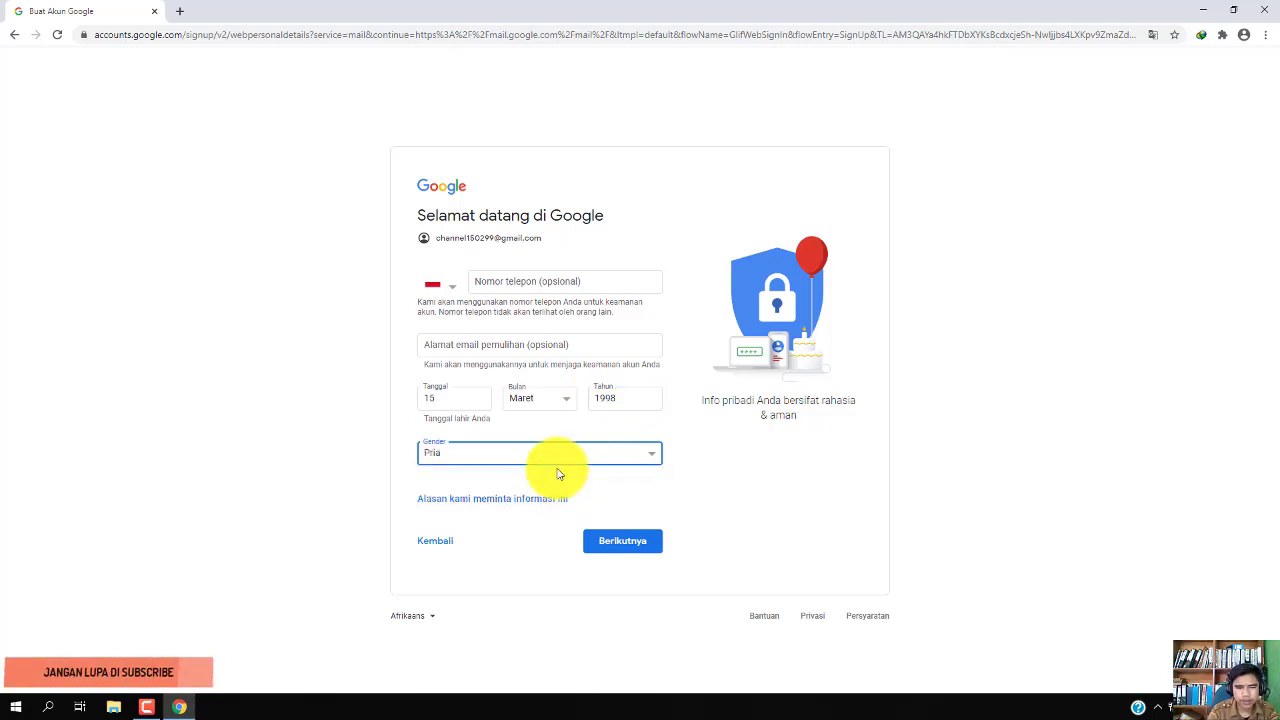
pyautogui.click(624, 543)
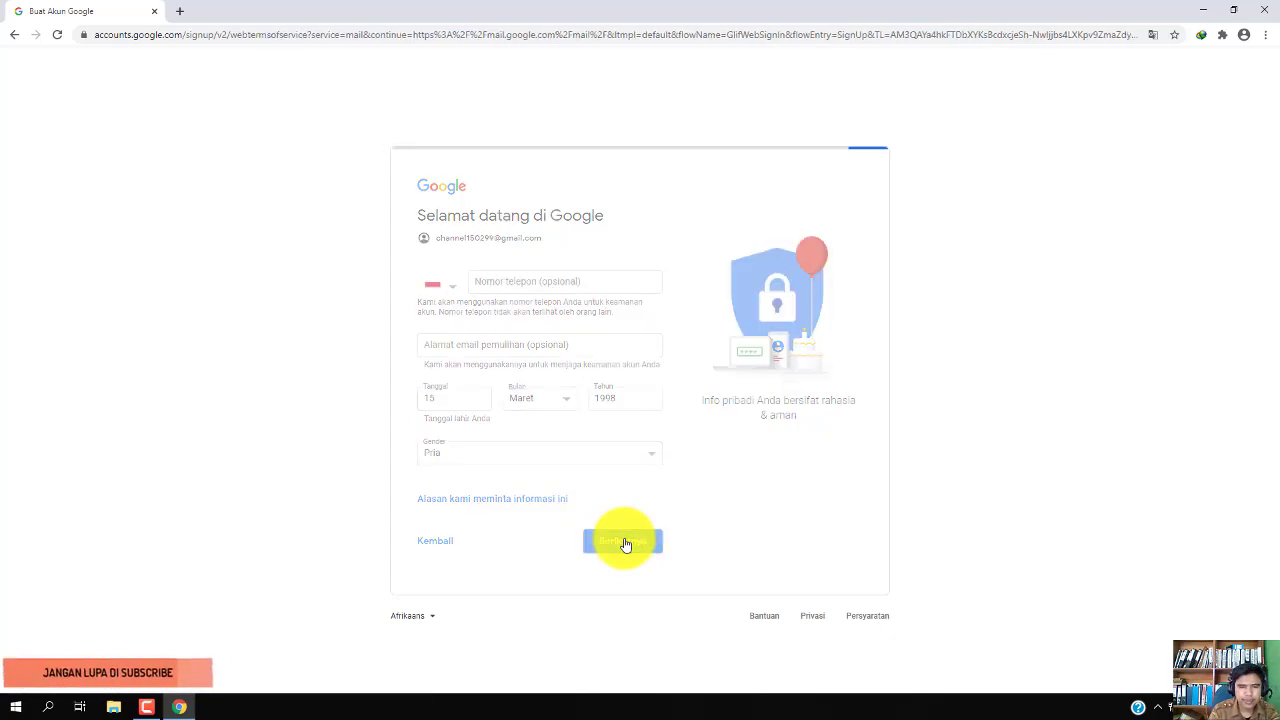
pyautogui.scroll(-5, 624, 543)
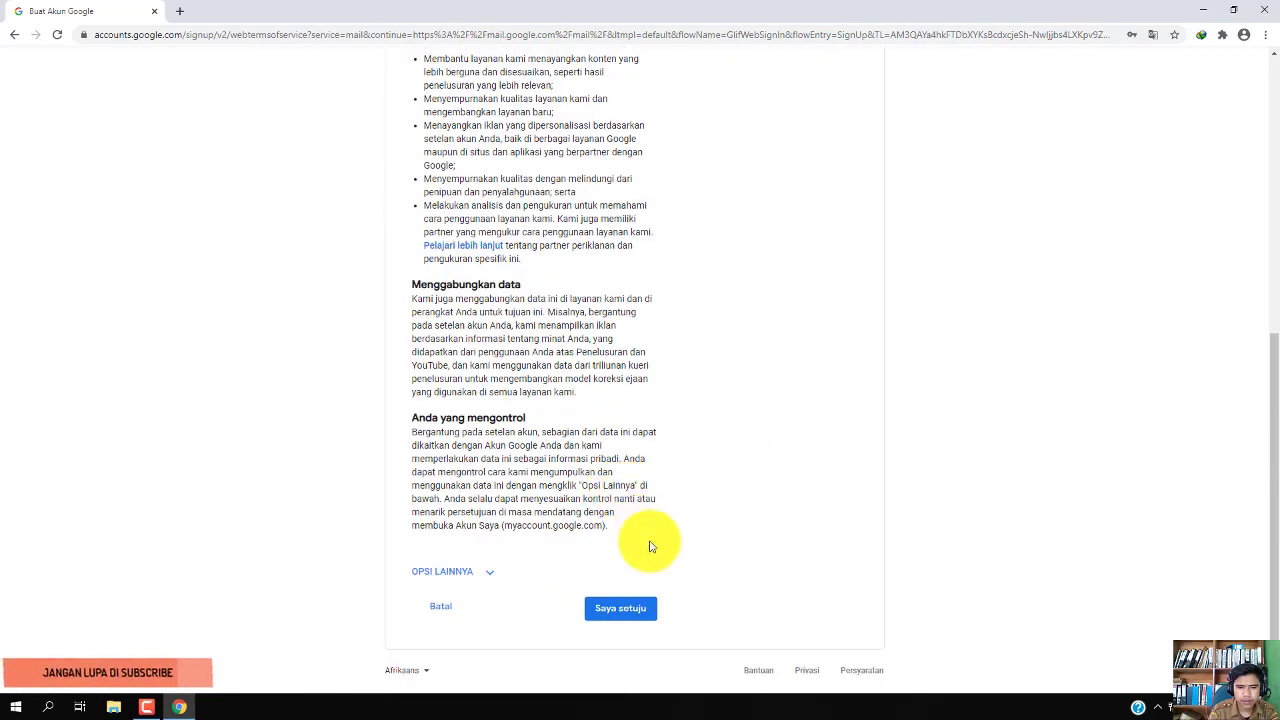
pyautogui.click(622, 612)
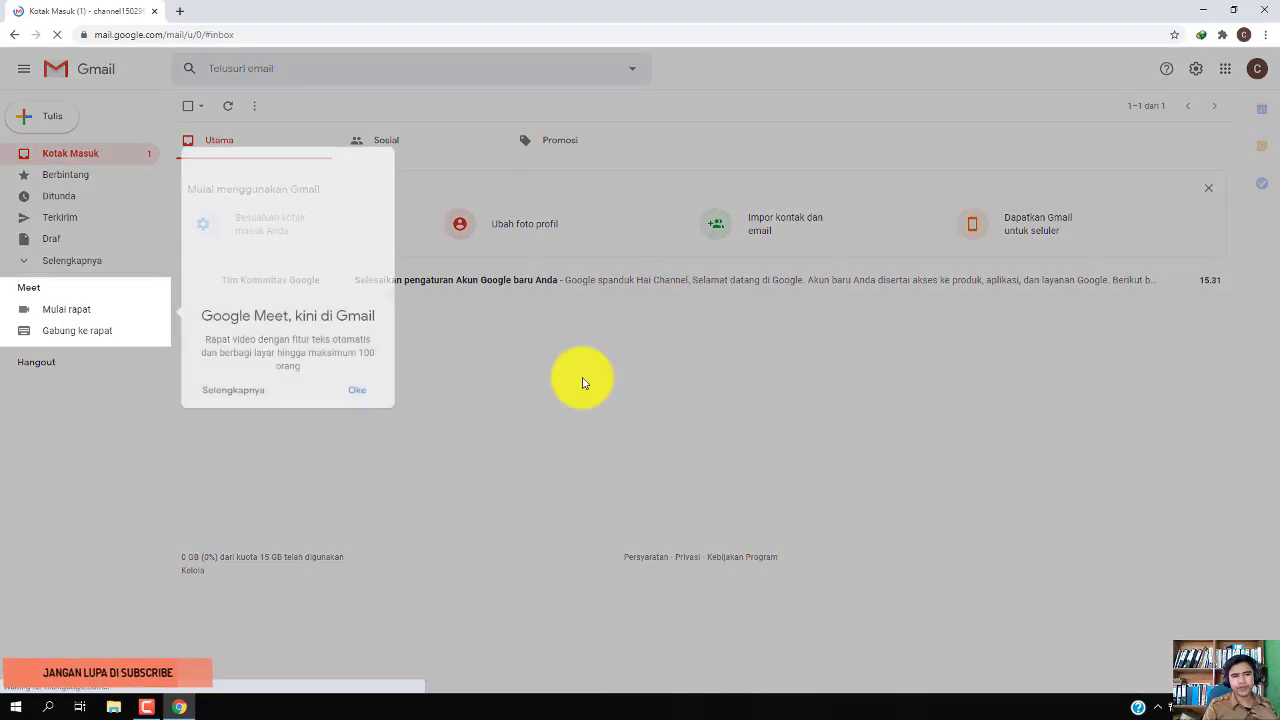
# Dismiss the Google Meet popup and close the Gmail getting-started banner
pyautogui.click(360, 391)
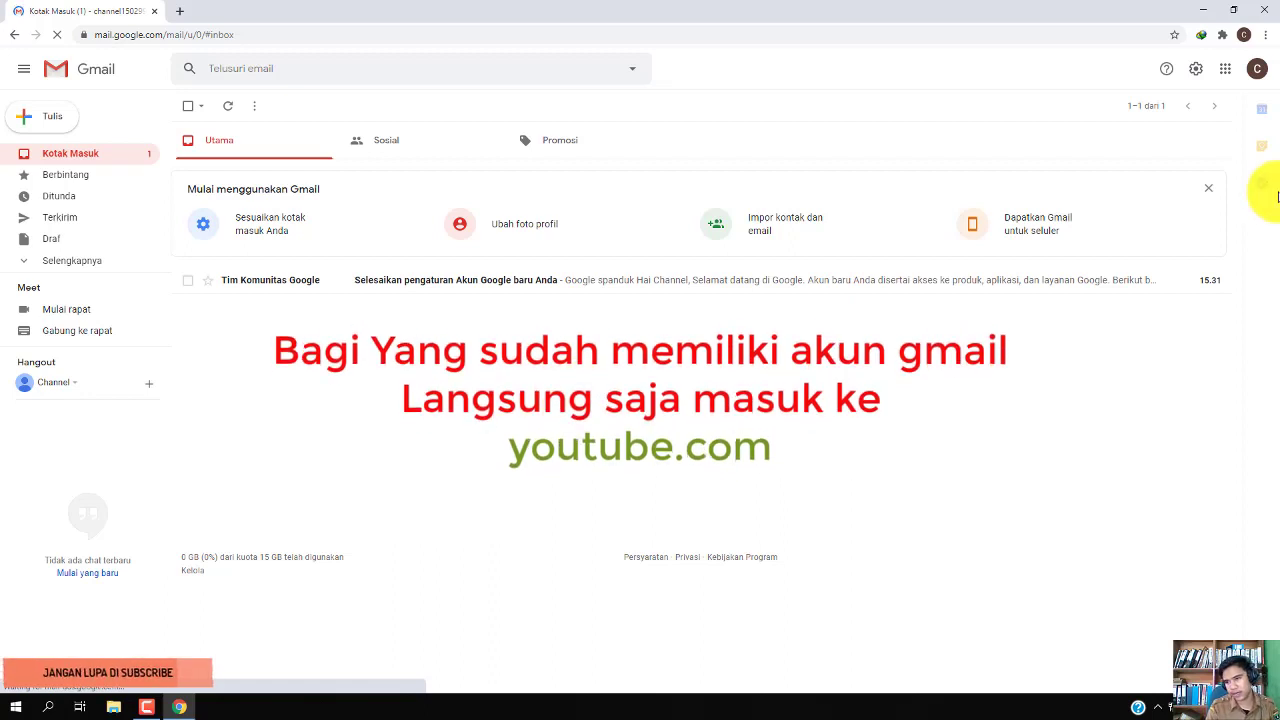
pyautogui.click(1210, 191)
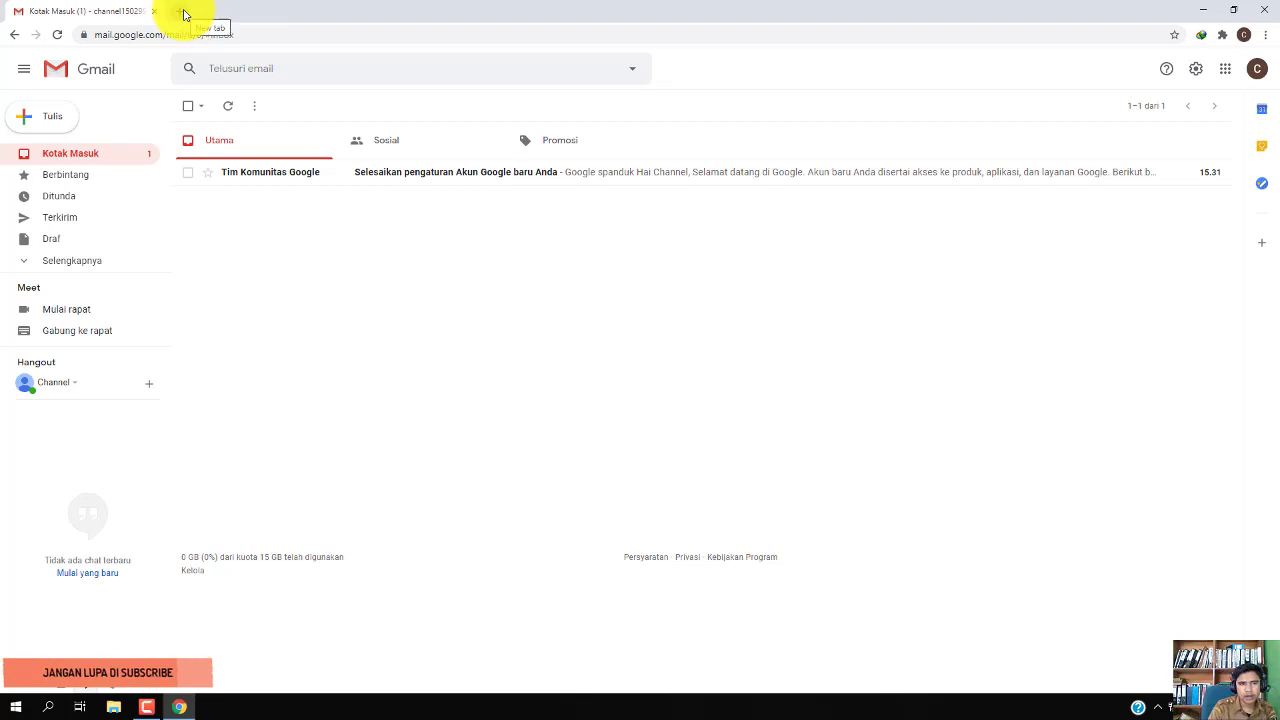
# Load youtube.com in a new tab and open the signed-in account's menu
pyautogui.click(184, 14)
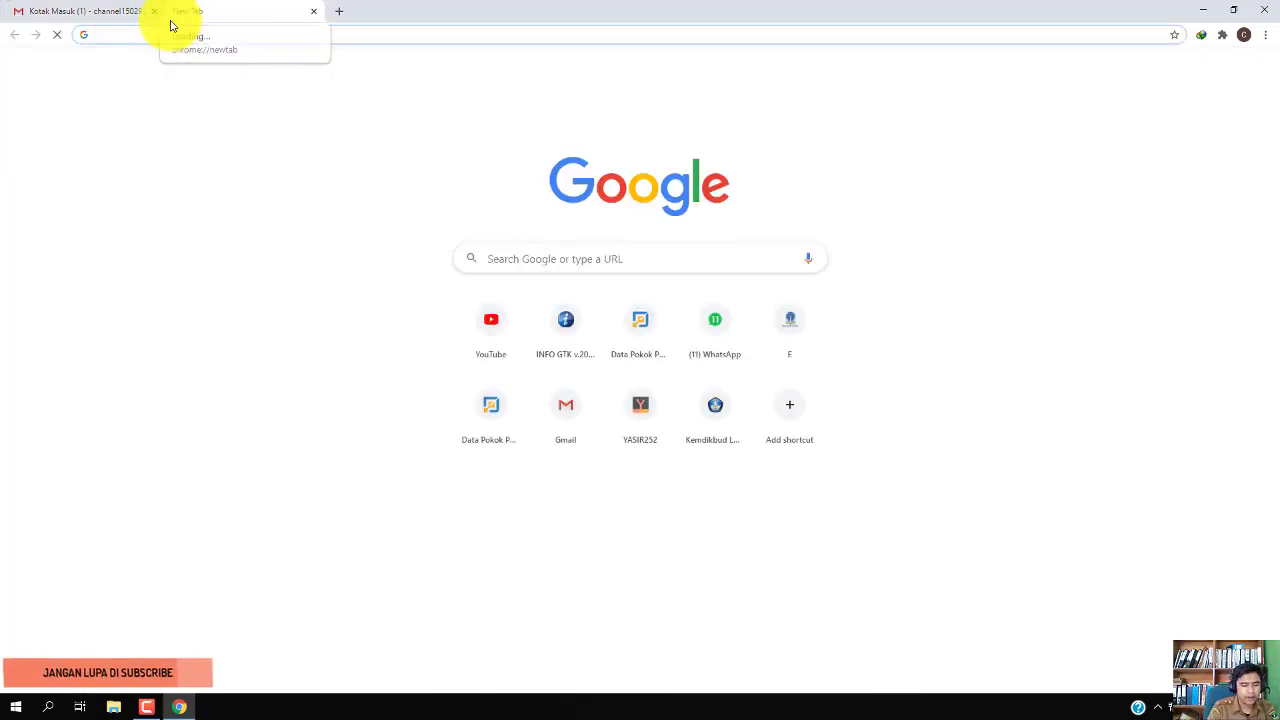
pyautogui.write('youtube.com')
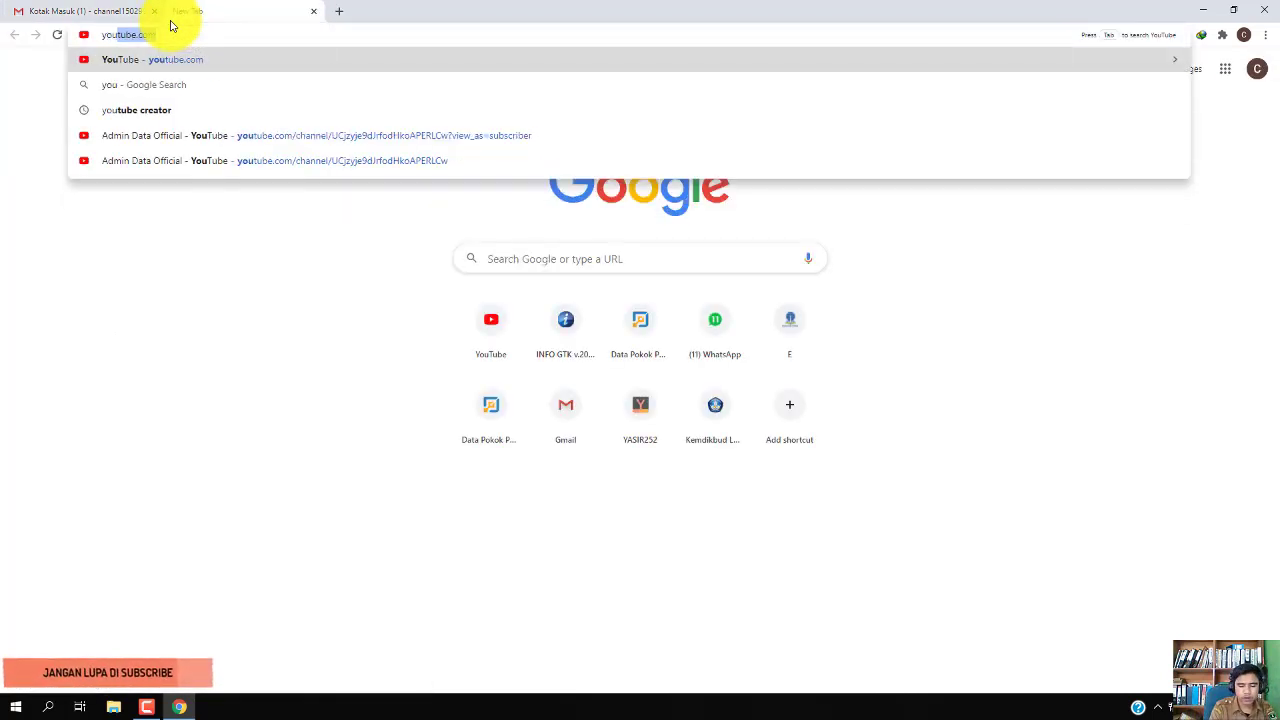
pyautogui.press('Return')
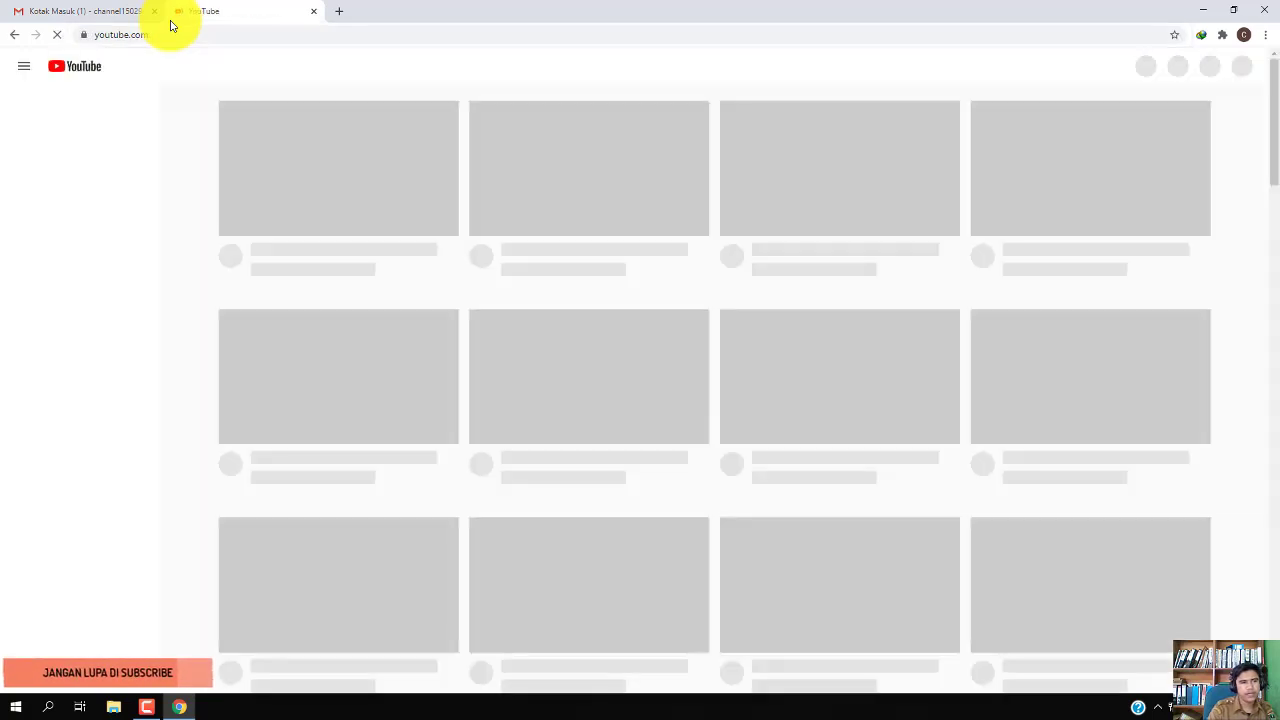
pyautogui.click(104, 9)
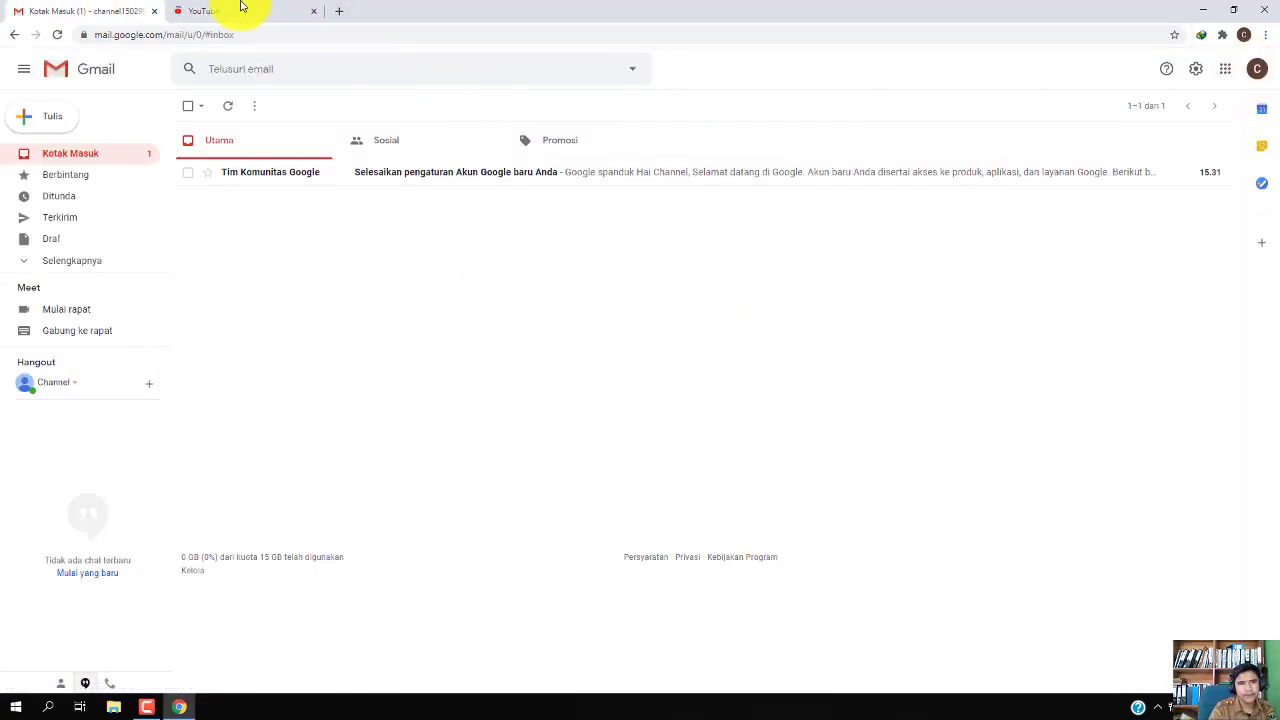
pyautogui.click(243, 10)
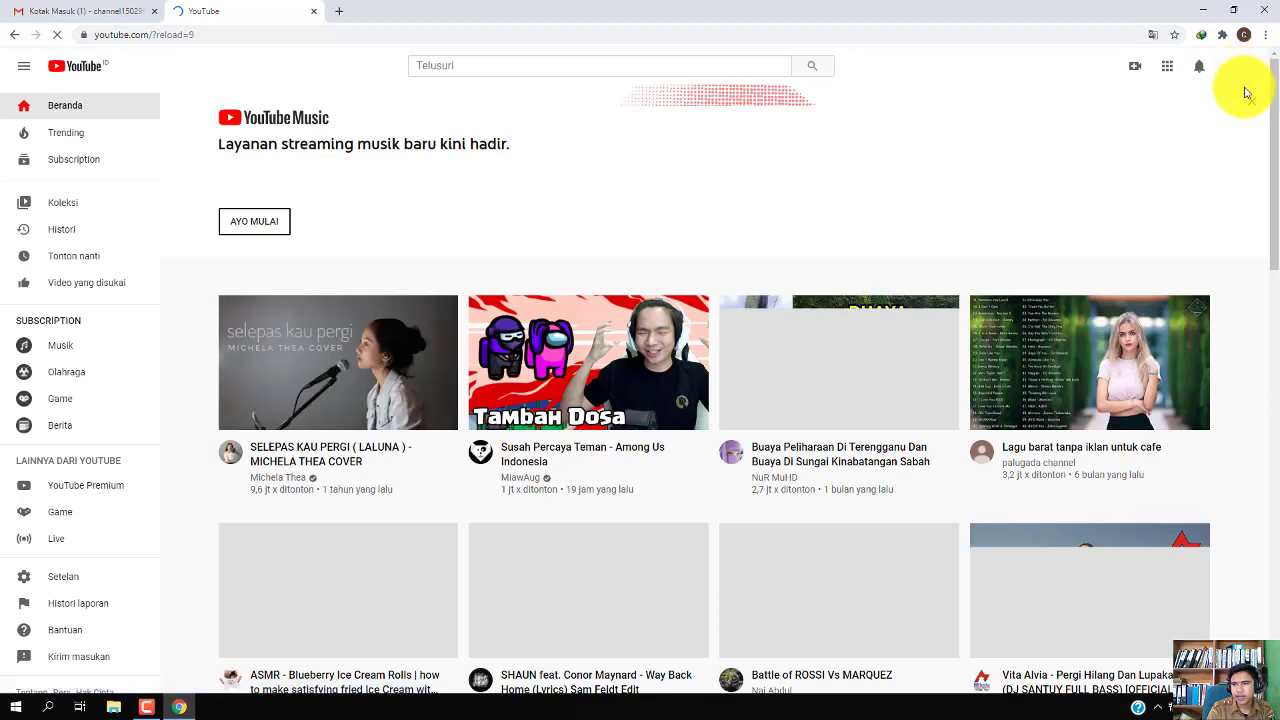
pyautogui.click(1240, 67)
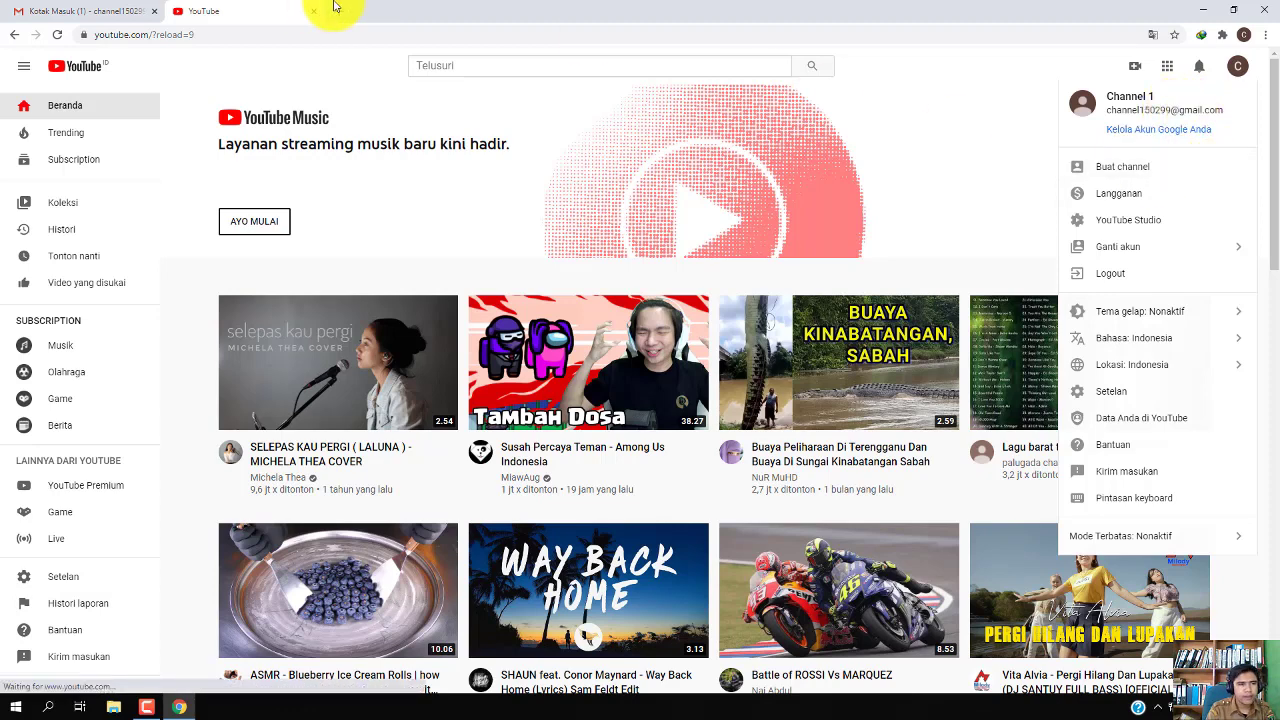
# Create a channel from Buat channel, using the account's own name, Channel 1
pyautogui.click(1238, 67)
pyautogui.click(1238, 67)
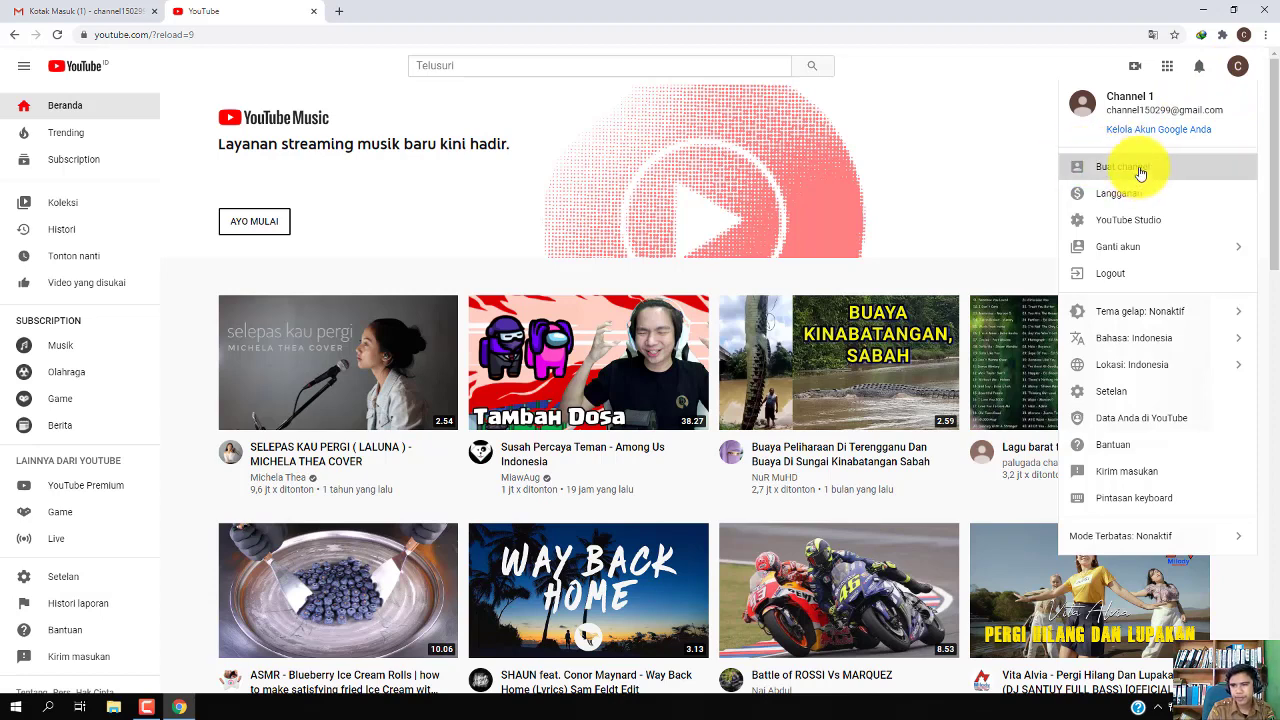
pyautogui.click(1140, 170)
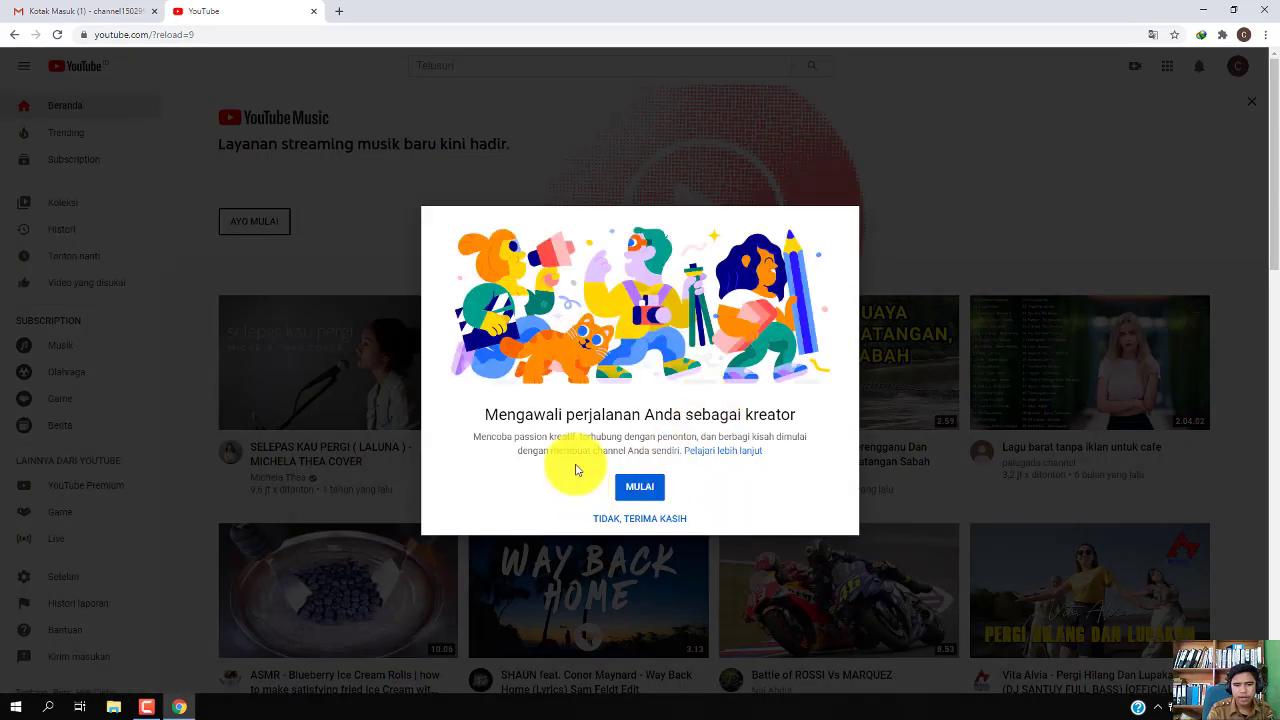
pyautogui.click(636, 487)
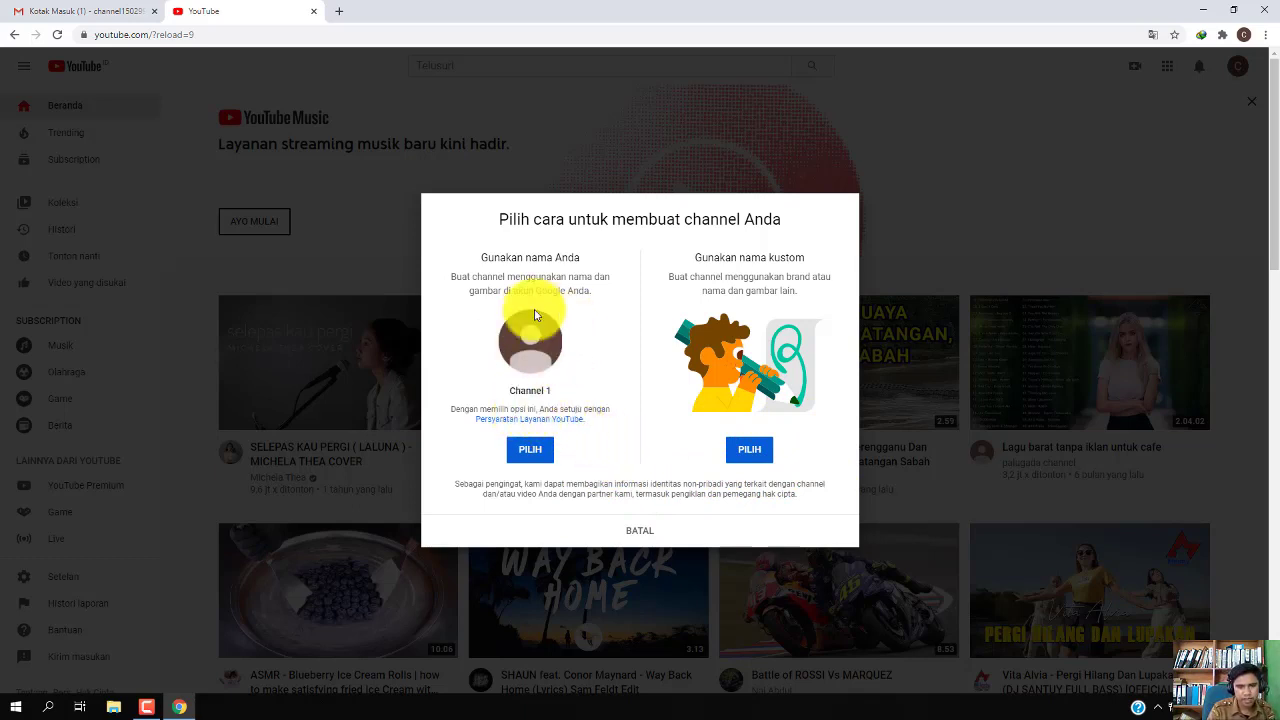
pyautogui.click(531, 452)
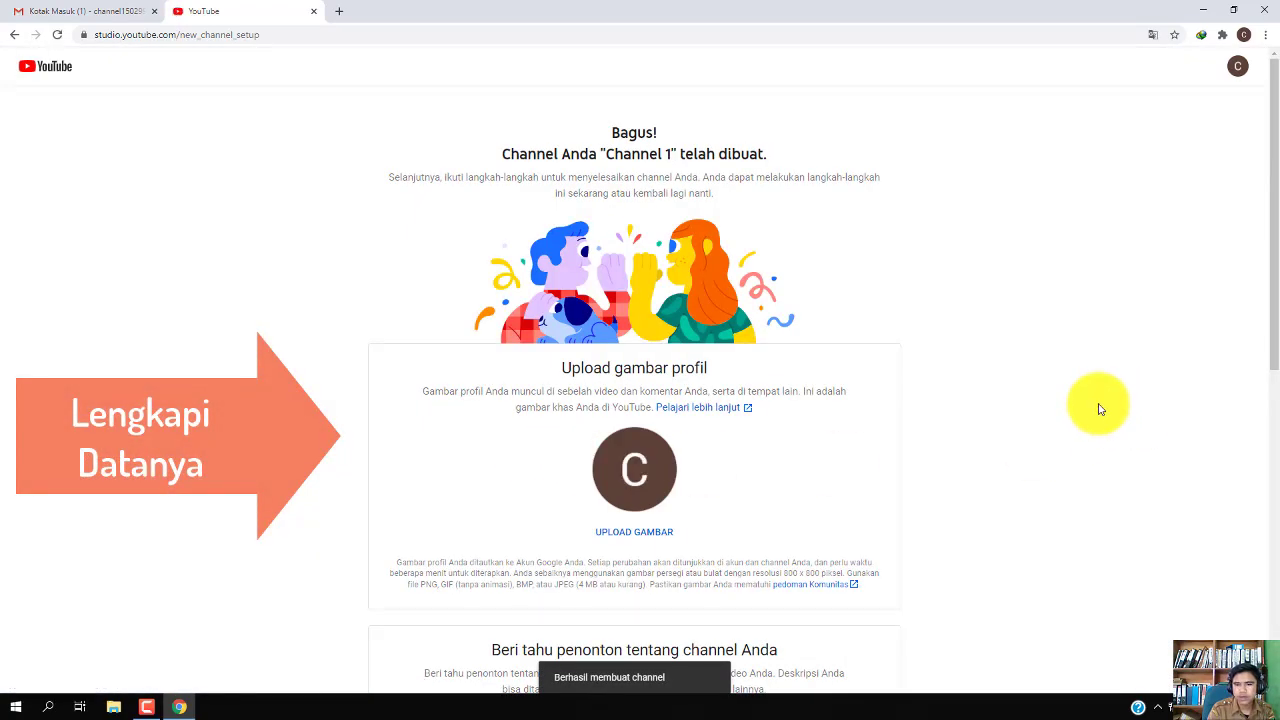
# Scroll down the Channel 1 setup page and place the cursor in the Deskripsi channel box
pyautogui.scroll(-1, 1097, 406)
pyautogui.scroll(1, 934, 403)
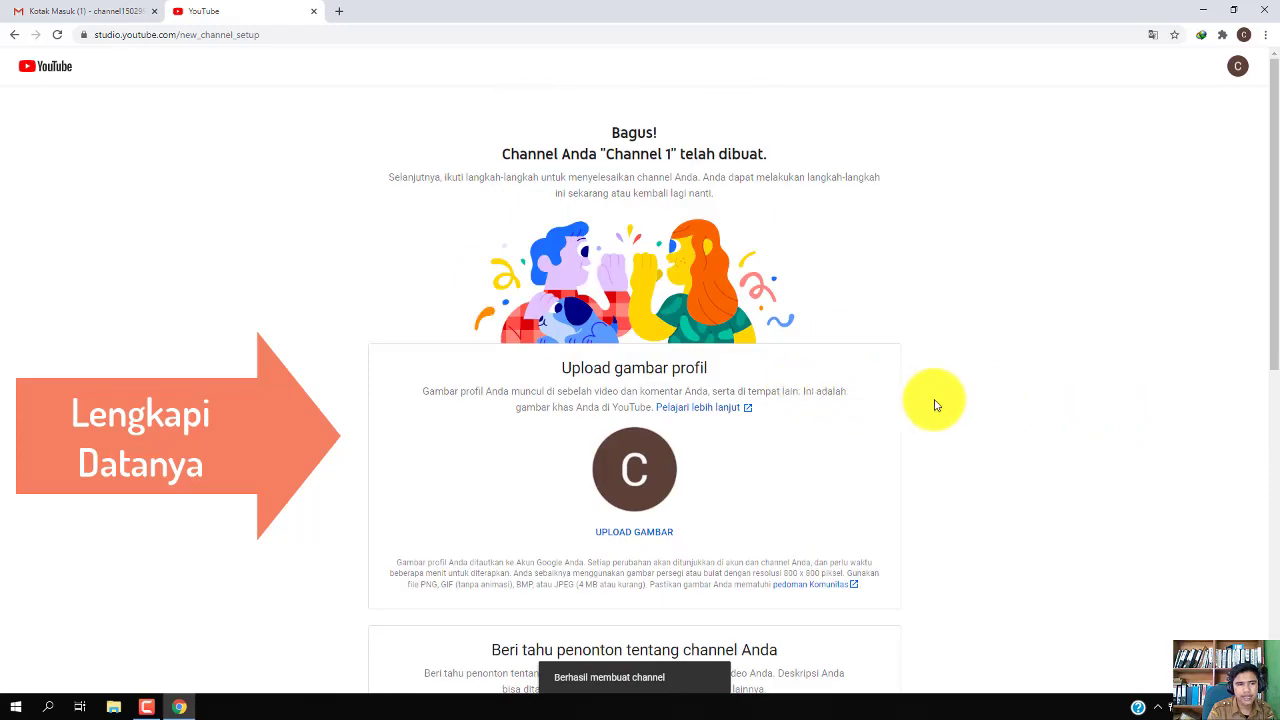
pyautogui.scroll(-2, 934, 403)
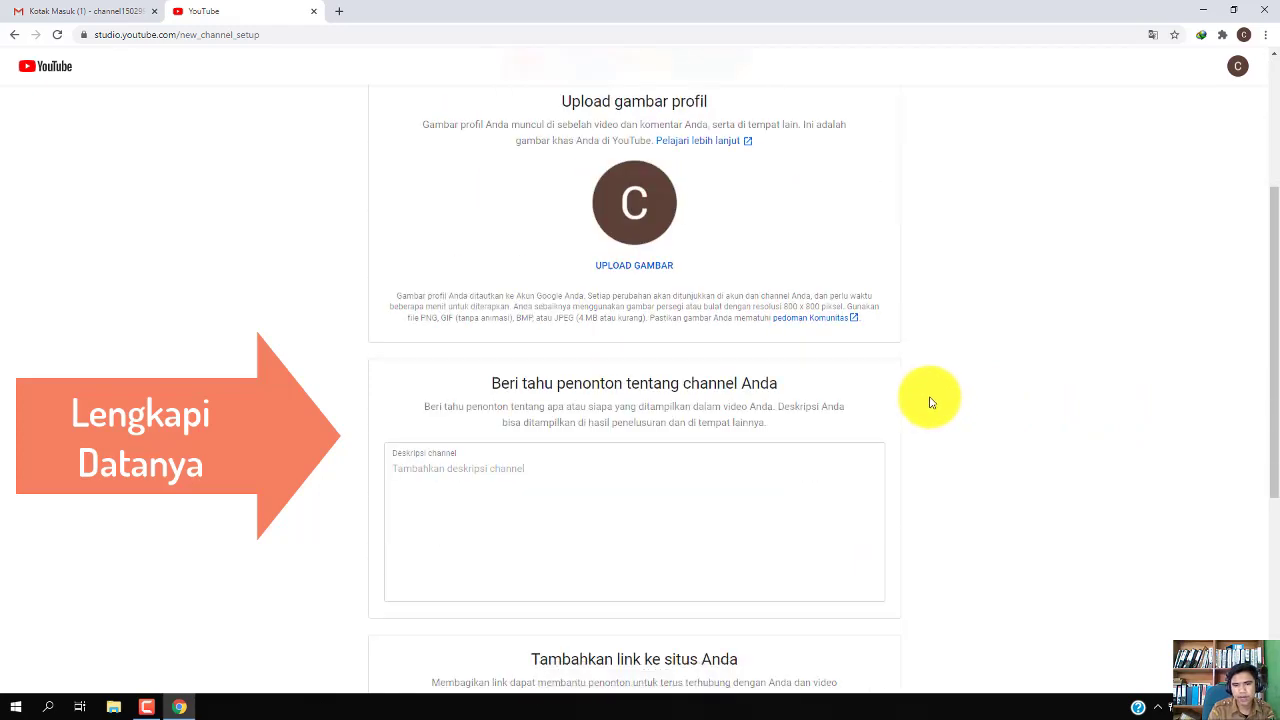
pyautogui.scroll(1, 930, 402)
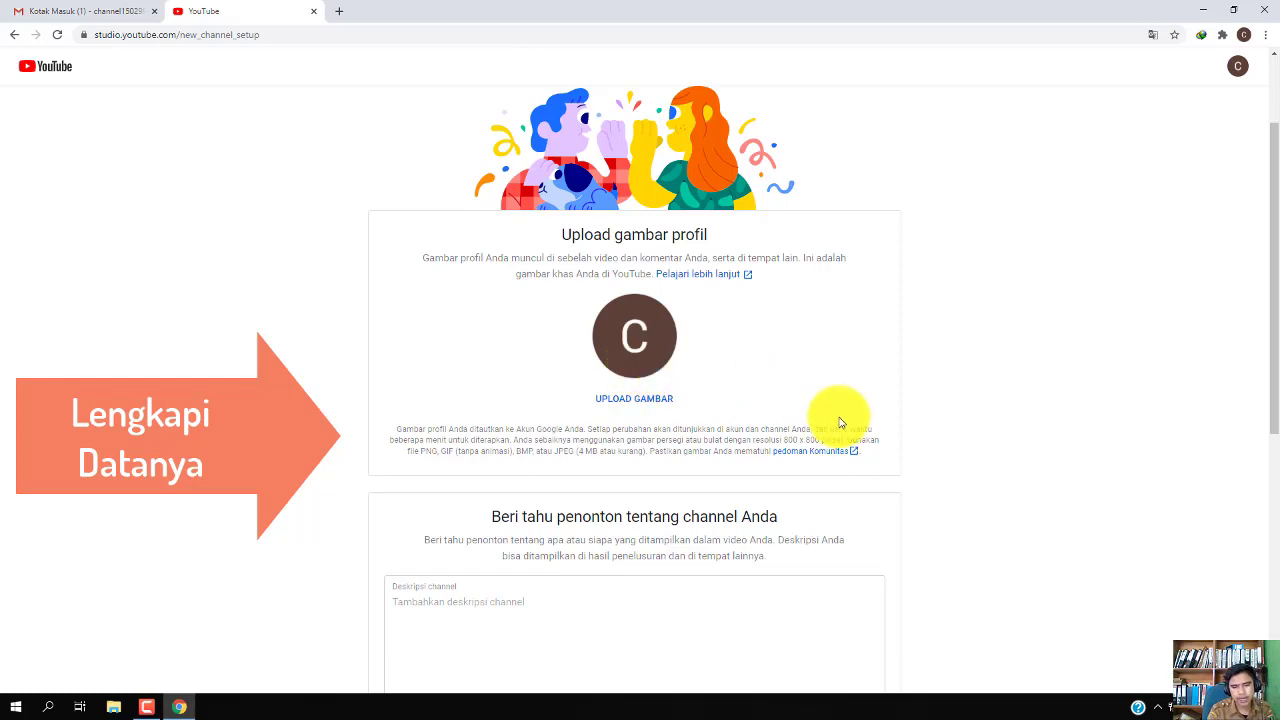
pyautogui.scroll(-1, 750, 405)
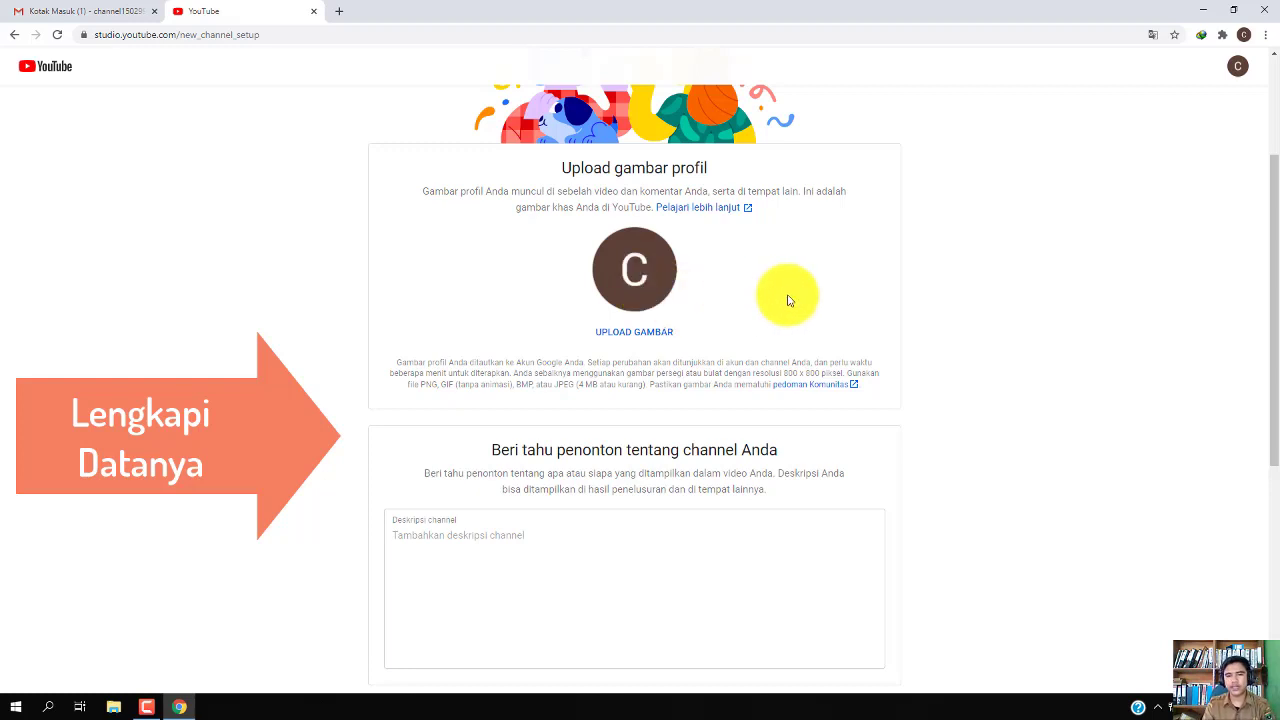
pyautogui.scroll(-1, 929, 406)
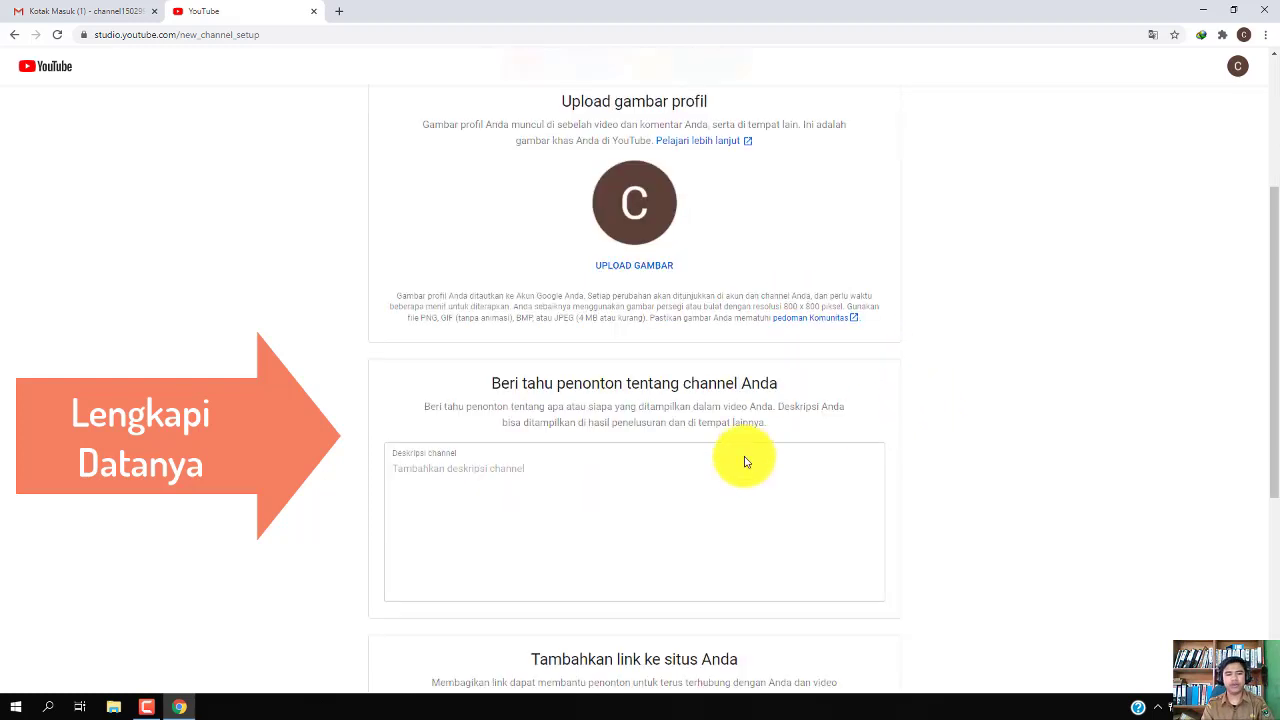
pyautogui.click(559, 472)
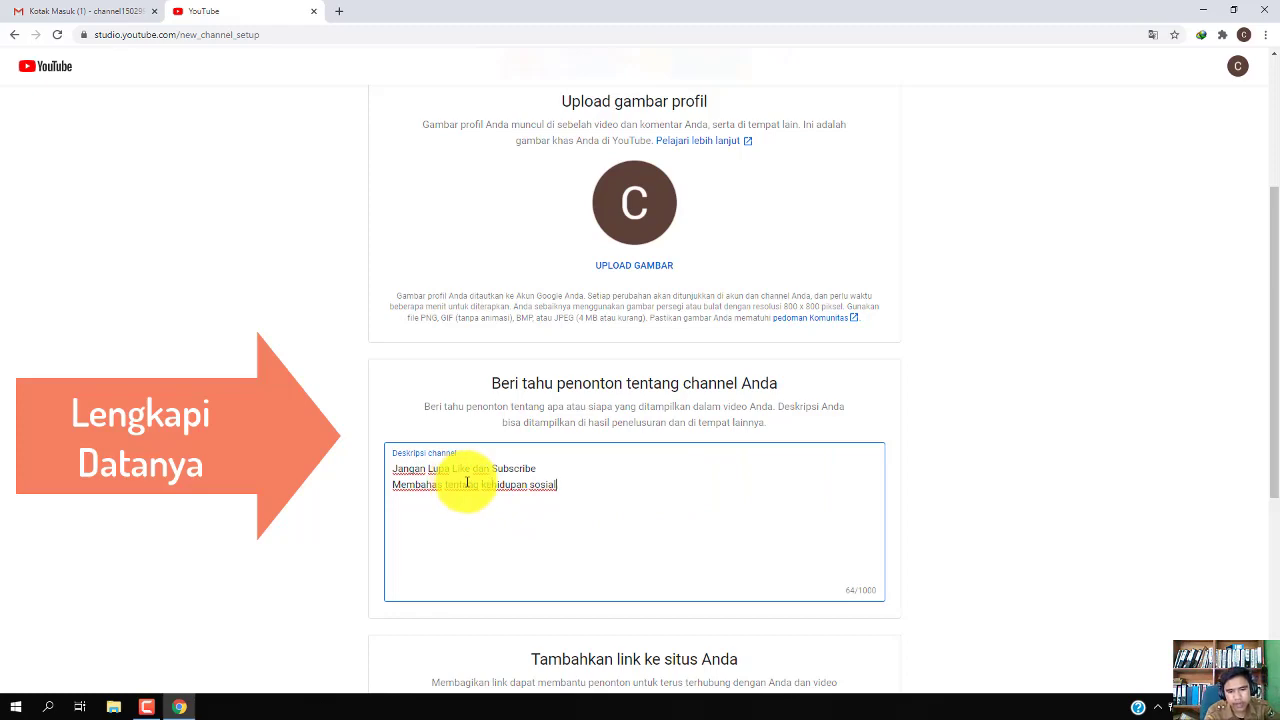
# Scroll down past the finished two-line channel description
pyautogui.scroll(-2, 1046, 580)
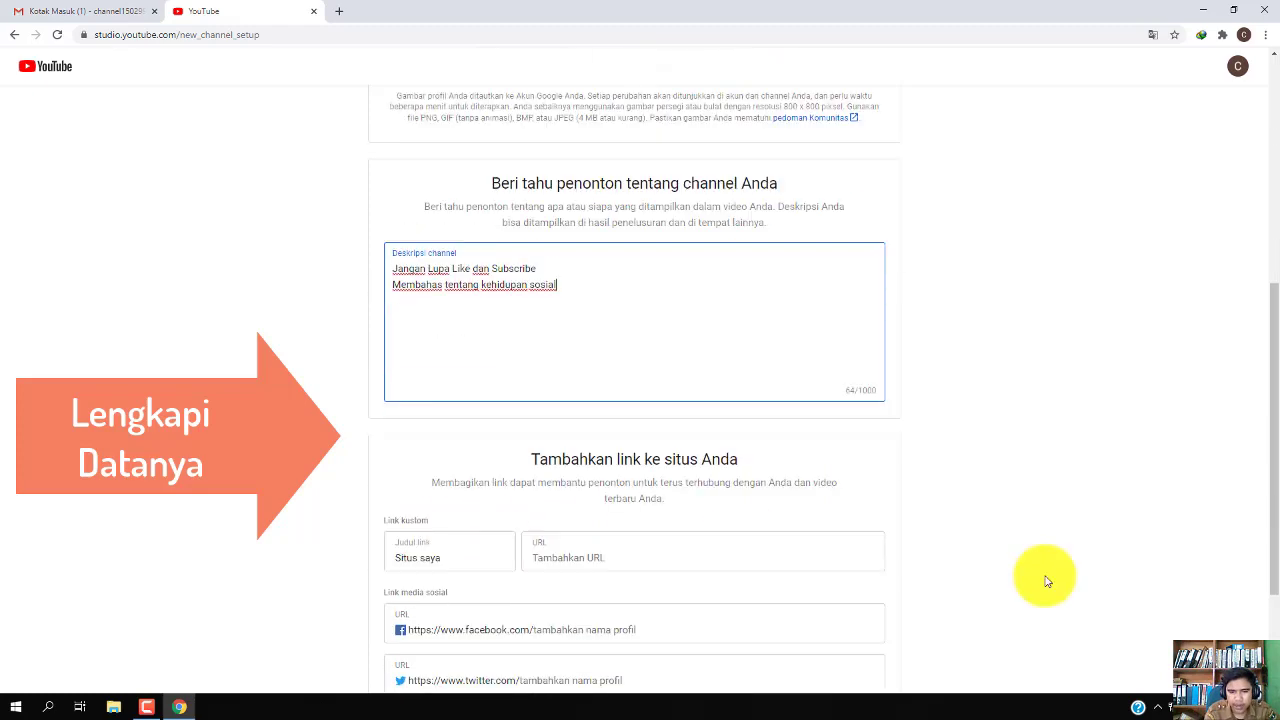
# Save the channel setup details with SIMPAN DAN LANJUTKAN
pyautogui.scroll(-1, 771, 535)
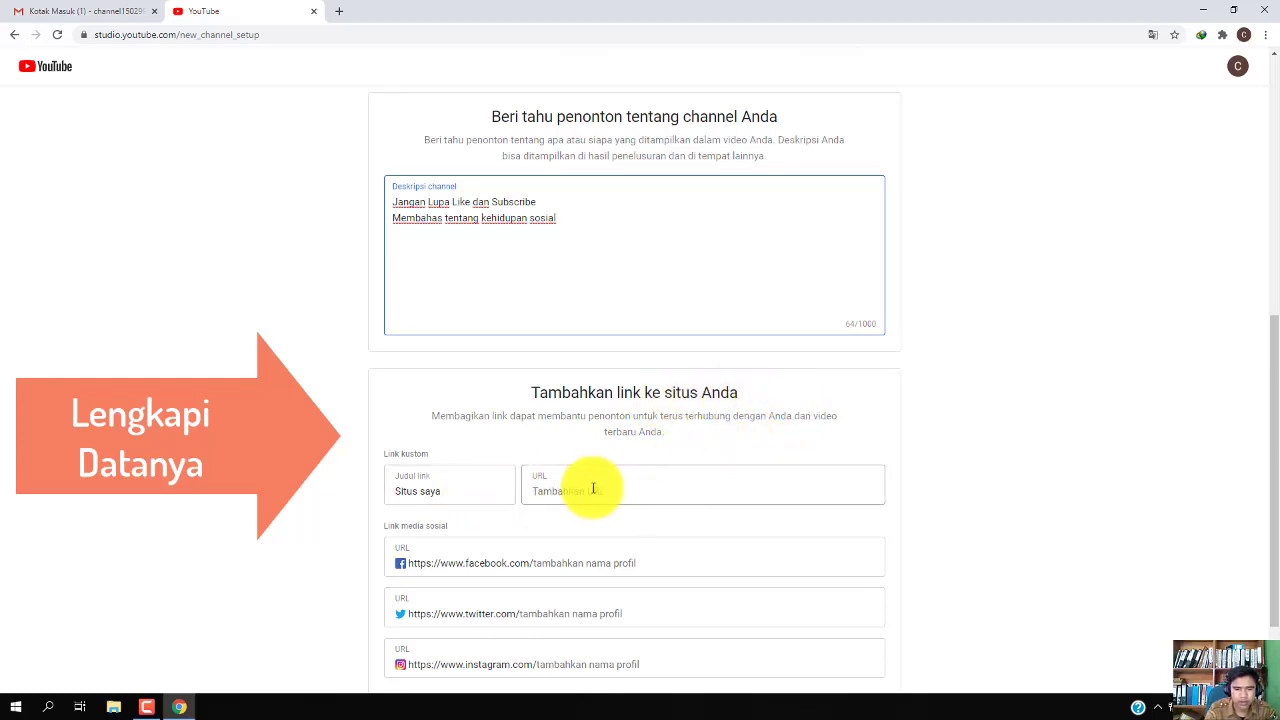
pyautogui.scroll(-2, 630, 515)
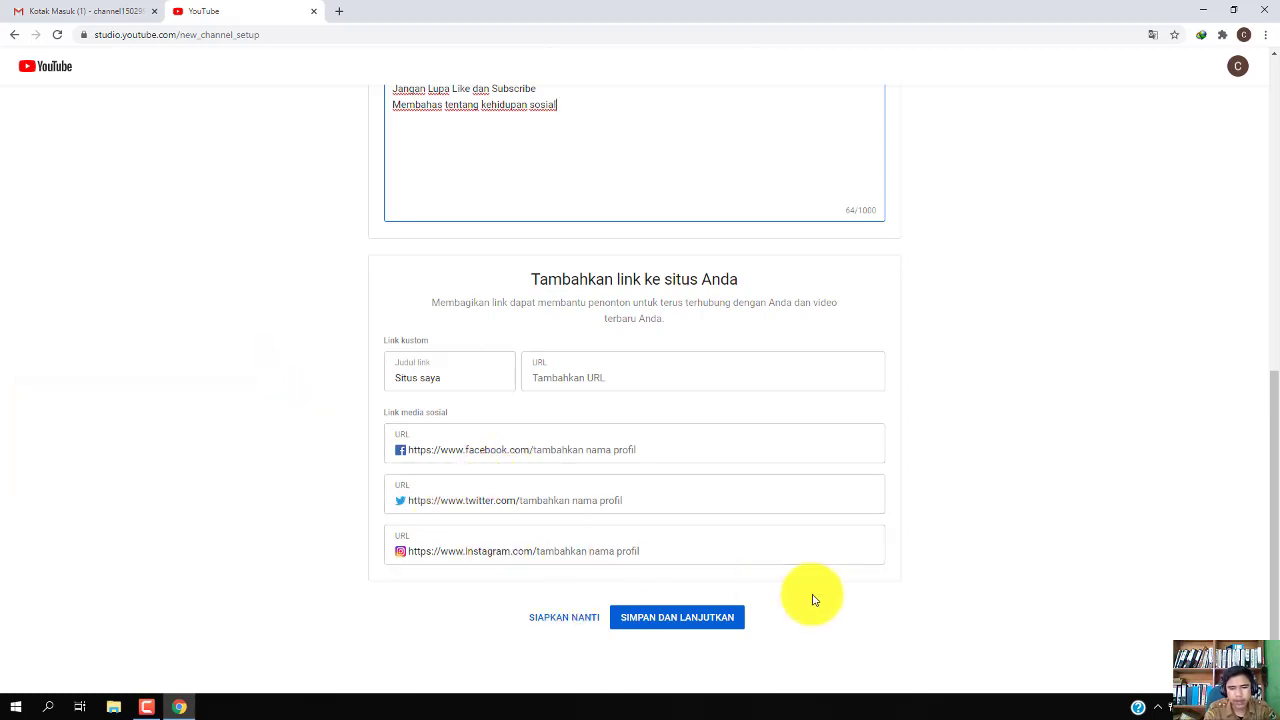
pyautogui.click(700, 620)
pyautogui.scroll(-3, 860, 625)
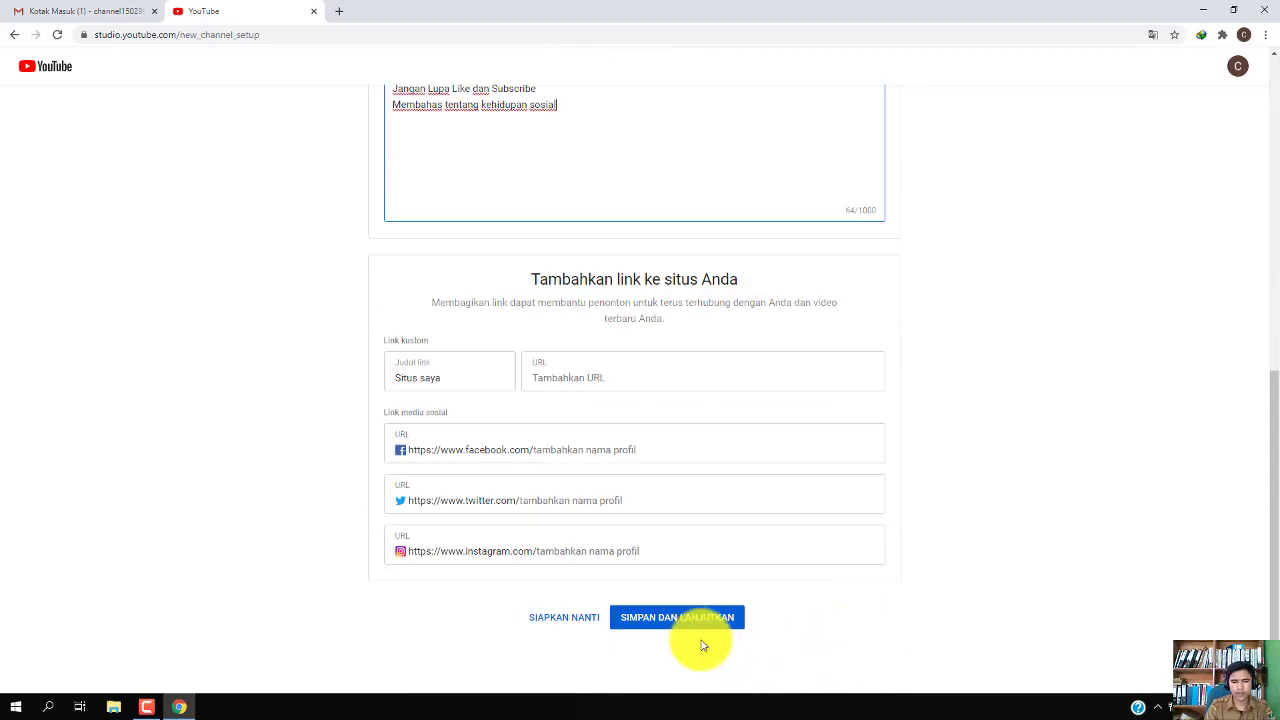
pyautogui.click(687, 628)
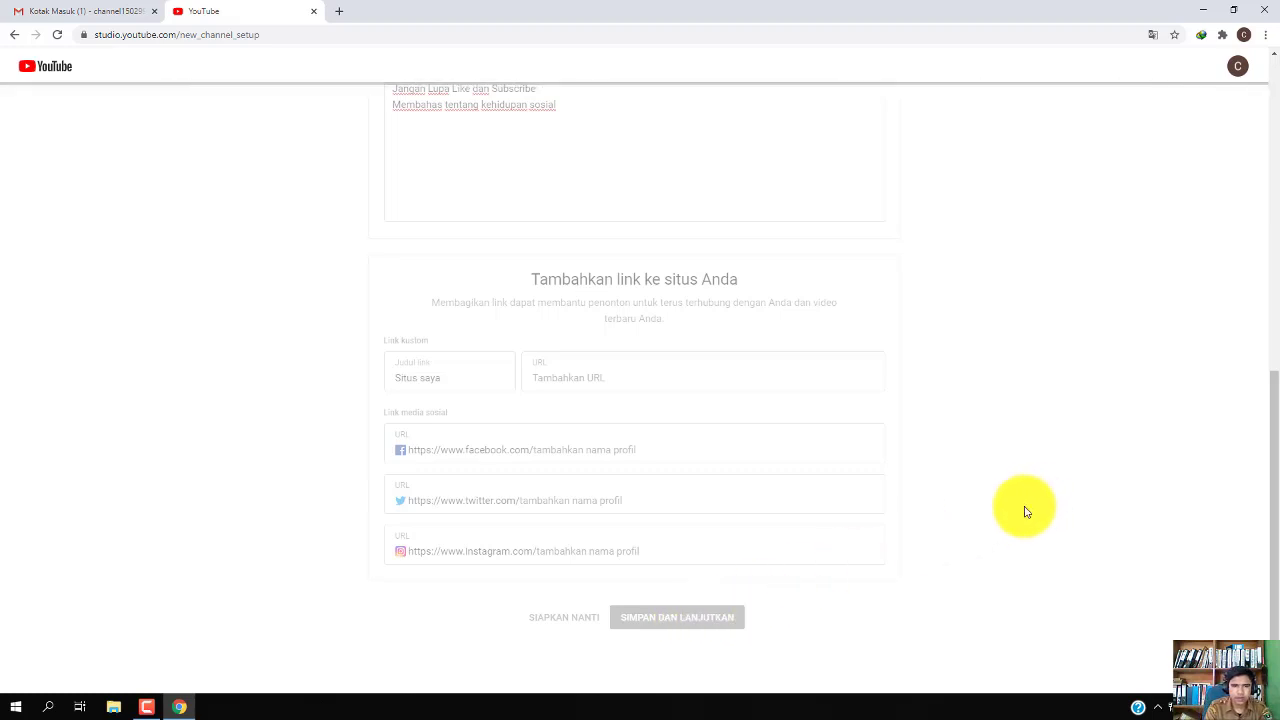
pyautogui.scroll(3, 1005, 527)
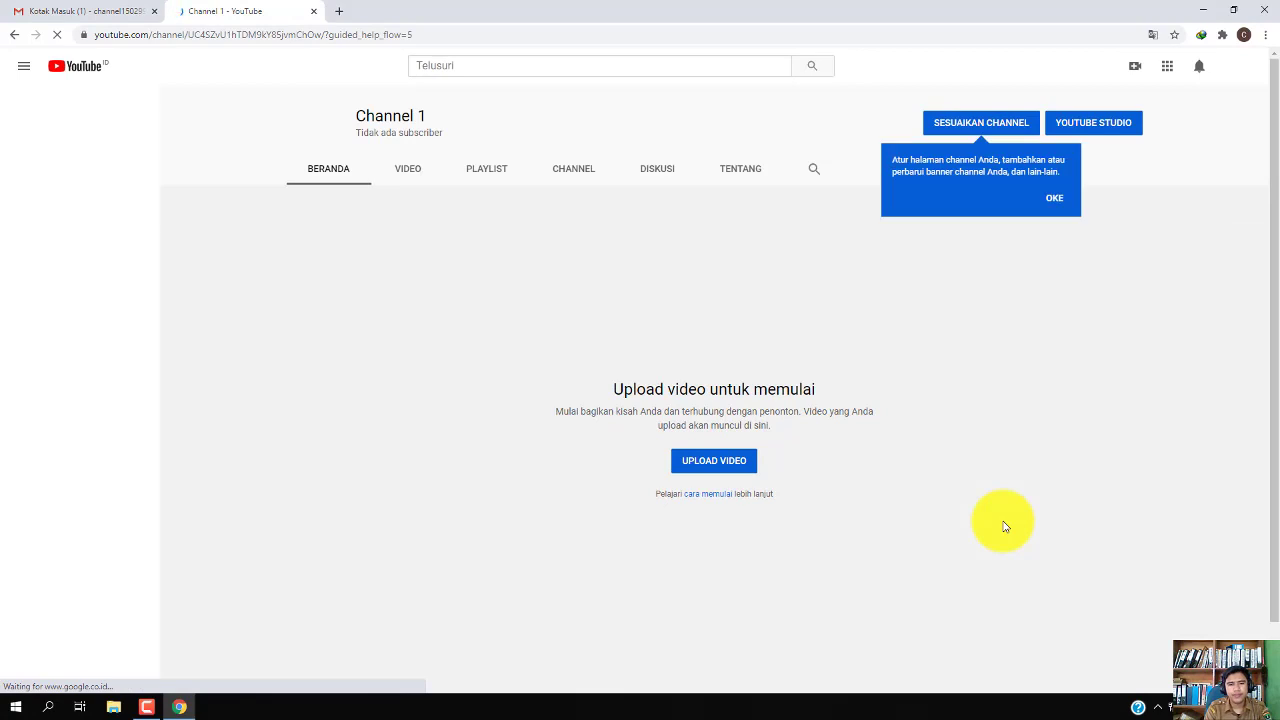
# Close the channel customization tip and launch YouTube Studio for Channel 1 in a new tab
pyautogui.click(1055, 198)
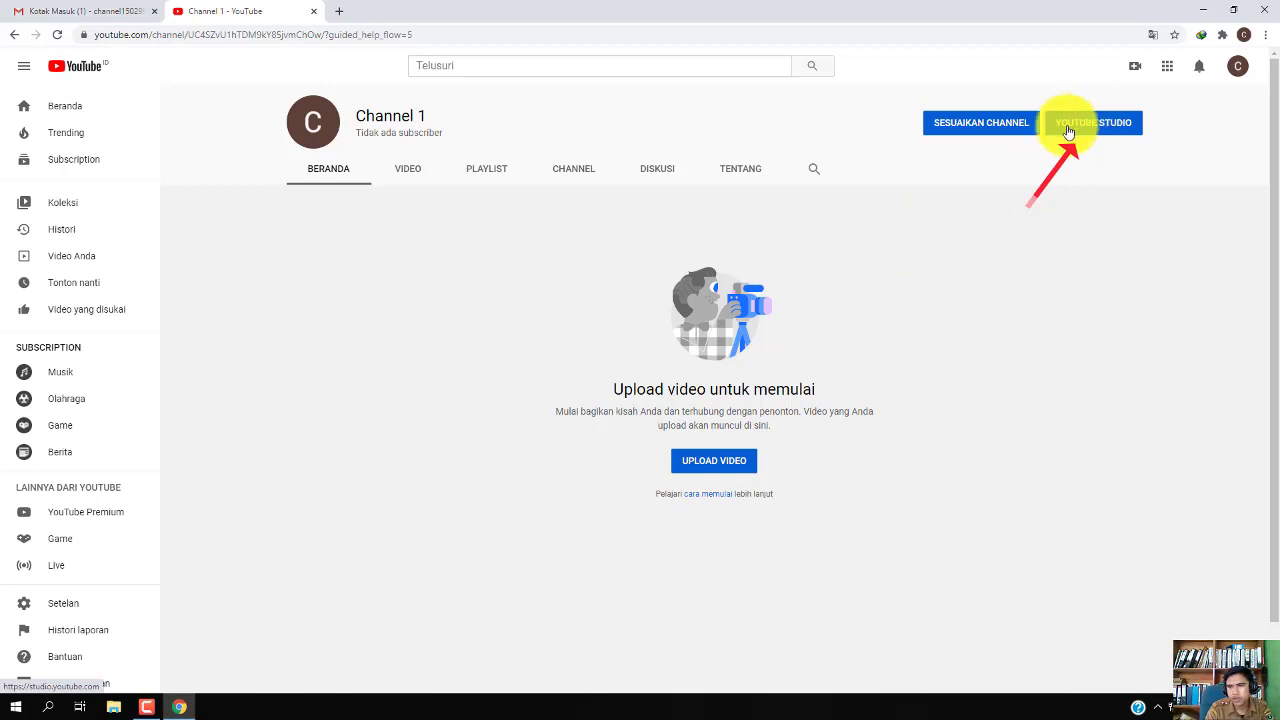
pyautogui.click(1085, 125)
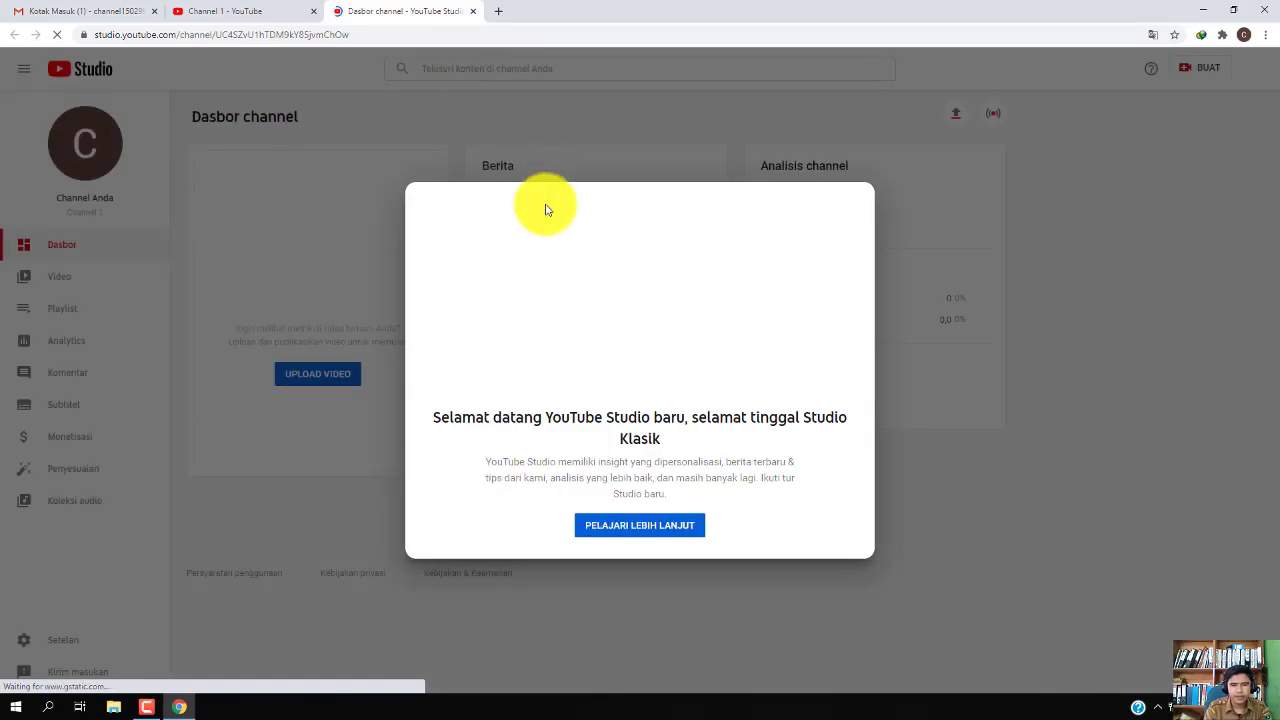
# Close the welcome-to-new-Studio message and go to Setelan in the sidebar
pyautogui.click(974, 457)
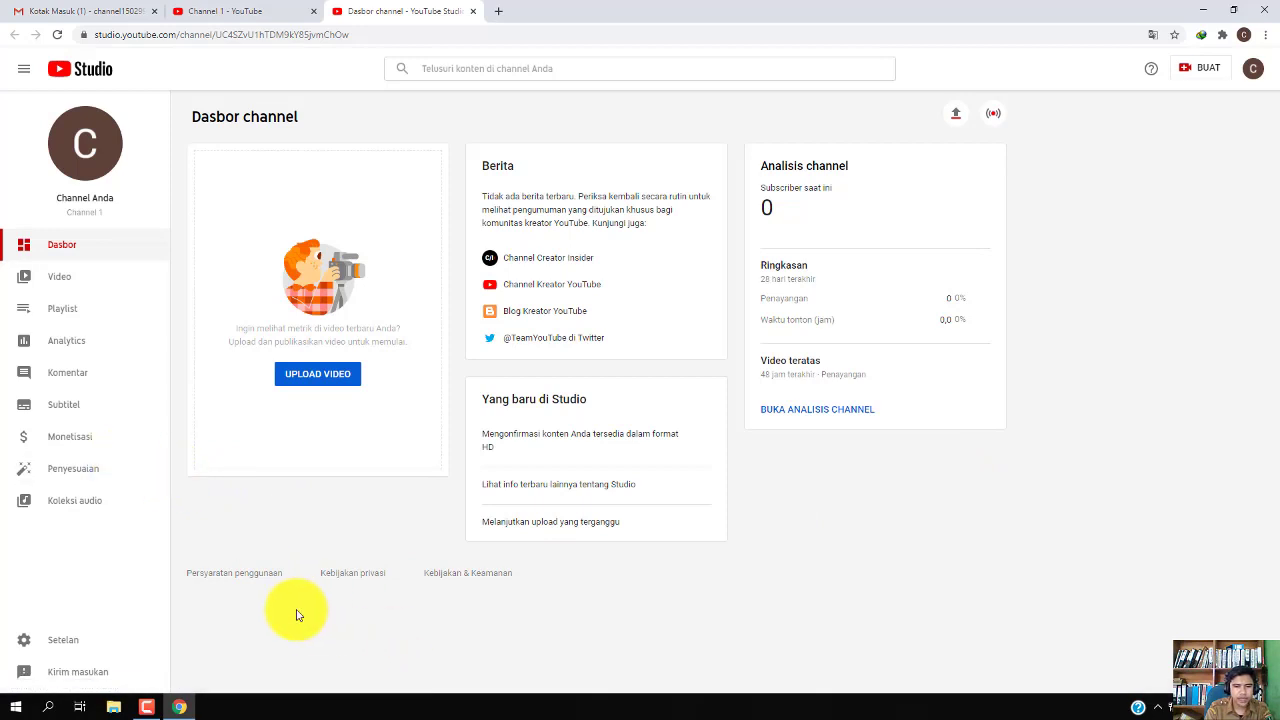
pyautogui.click(50, 646)
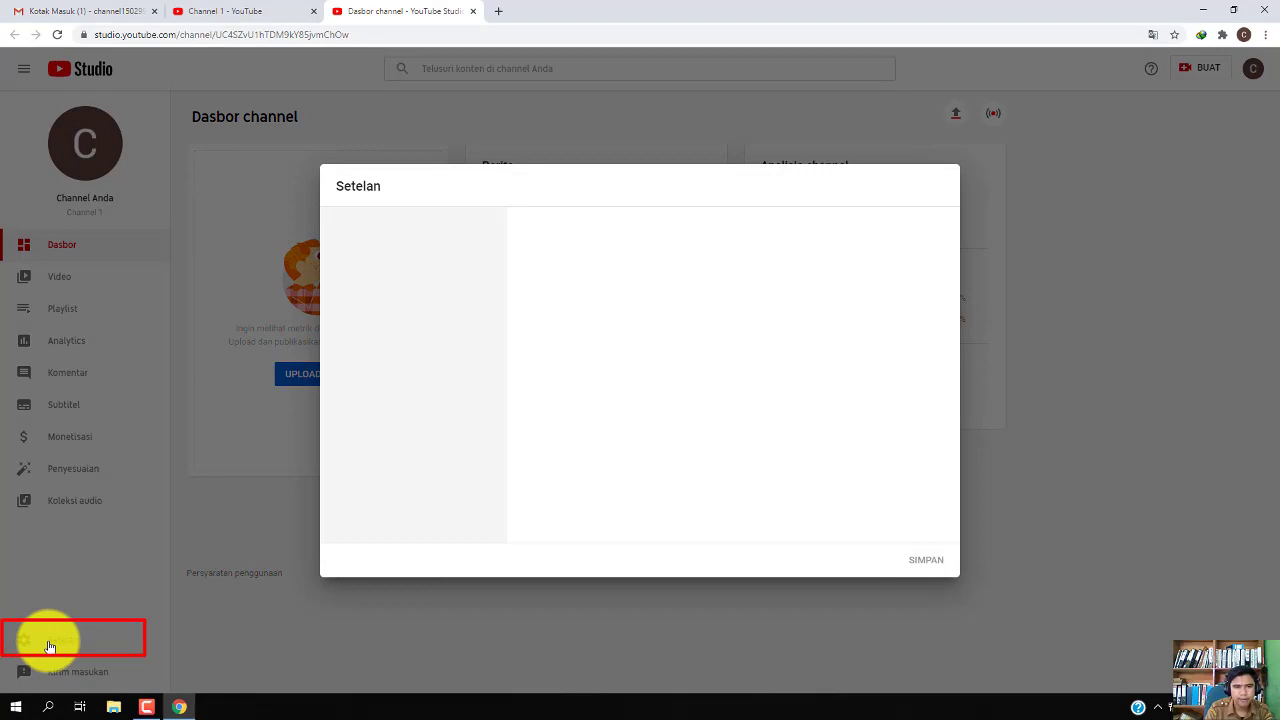
# Change the default currency from USD to IDR – Rupiah Indonesia in Setelan > Umum
pyautogui.click(590, 274)
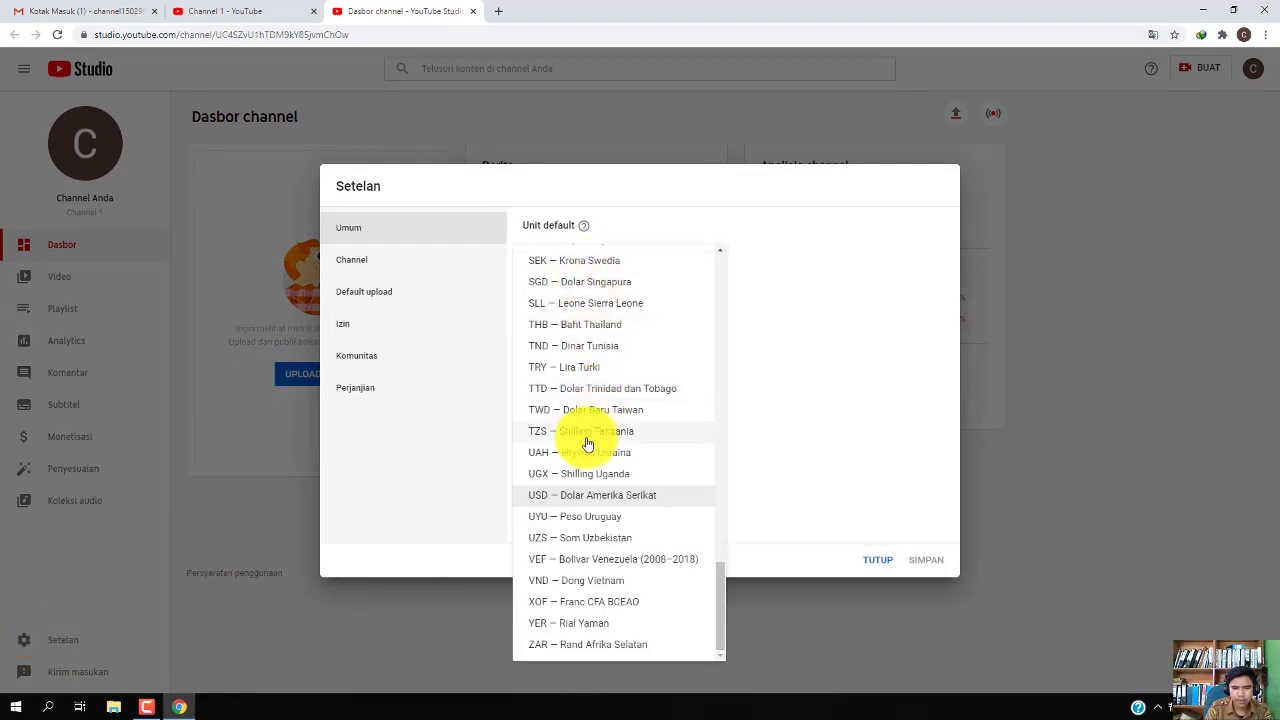
pyautogui.scroll(6, 598, 443)
pyautogui.scroll(4, 598, 443)
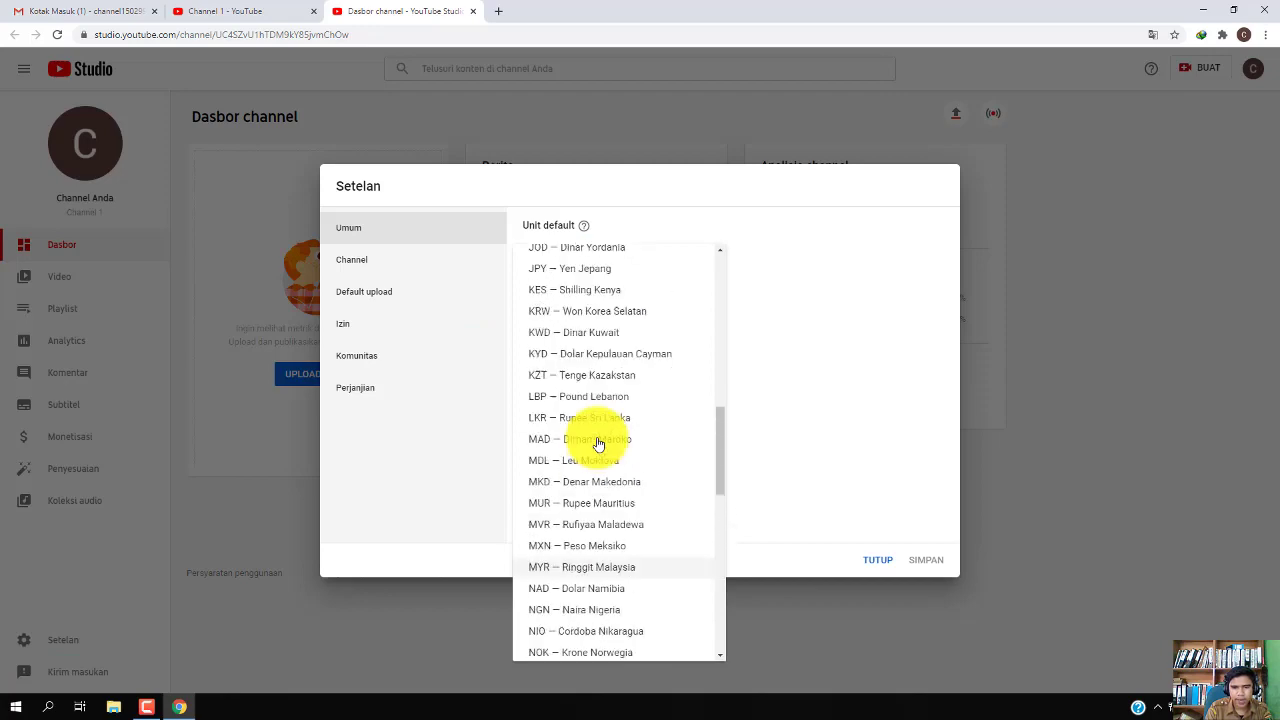
pyautogui.scroll(5, 598, 443)
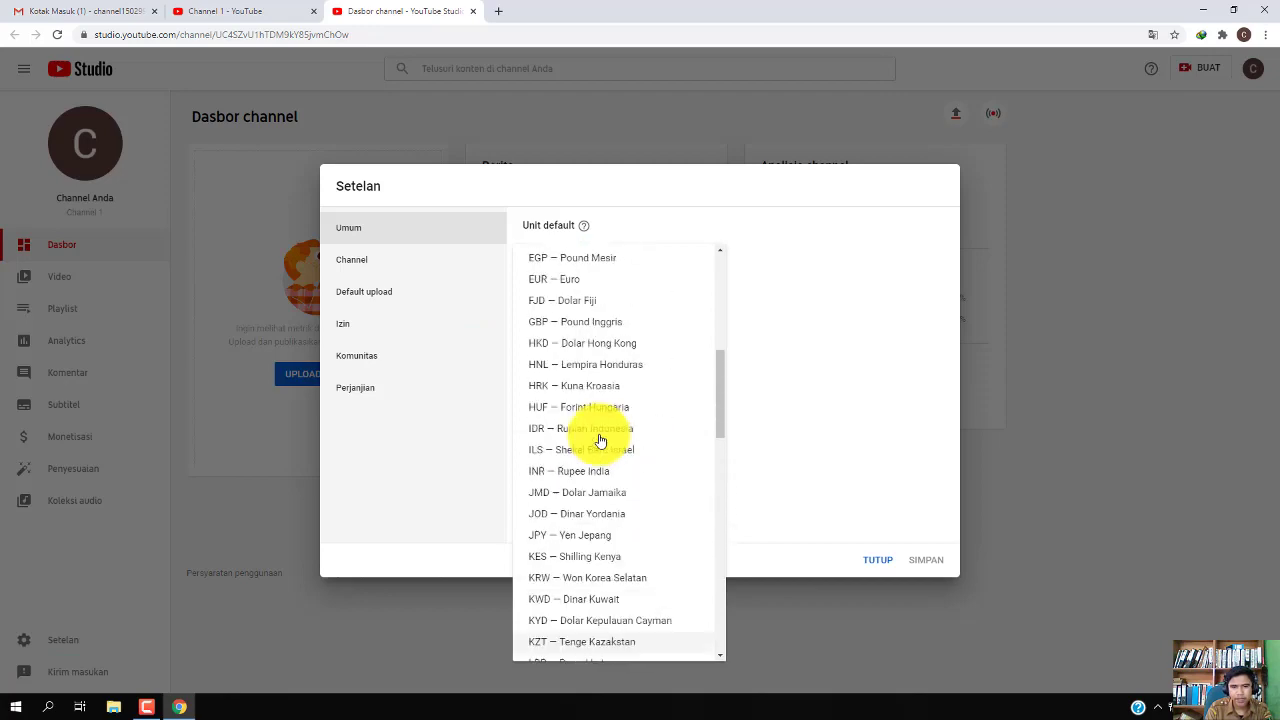
pyautogui.scroll(1, 600, 441)
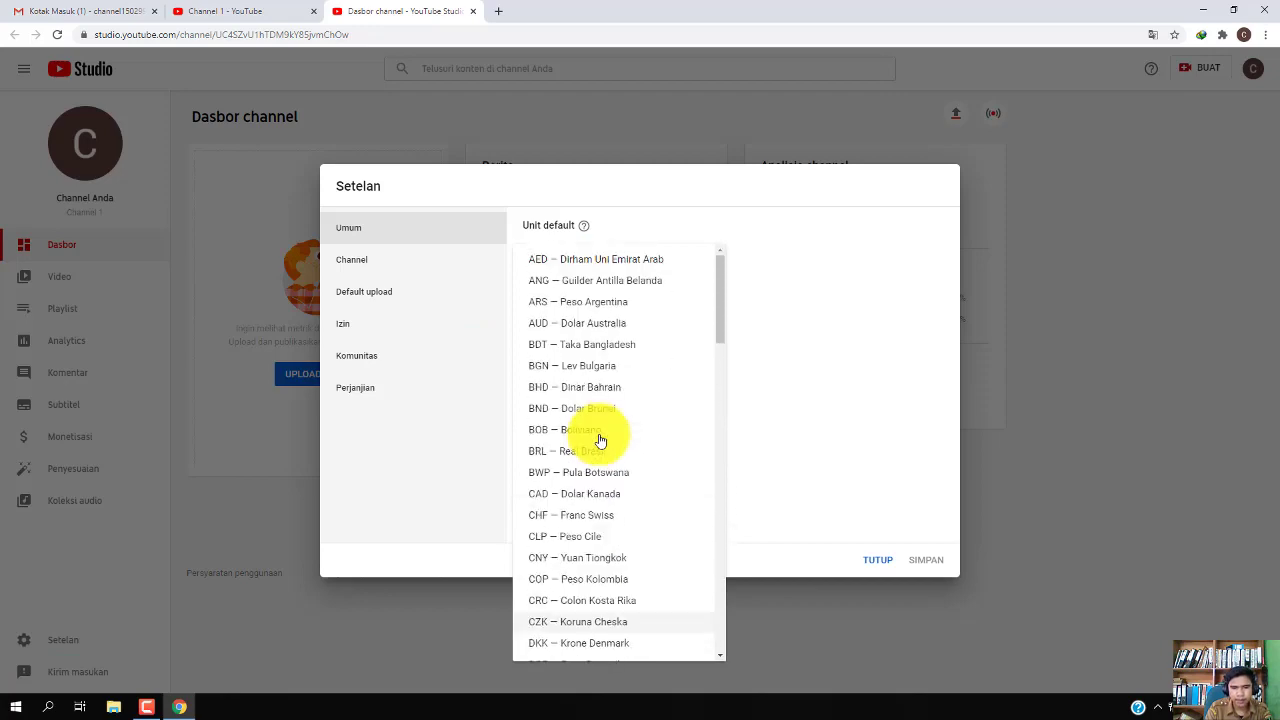
pyautogui.scroll(-3, 600, 441)
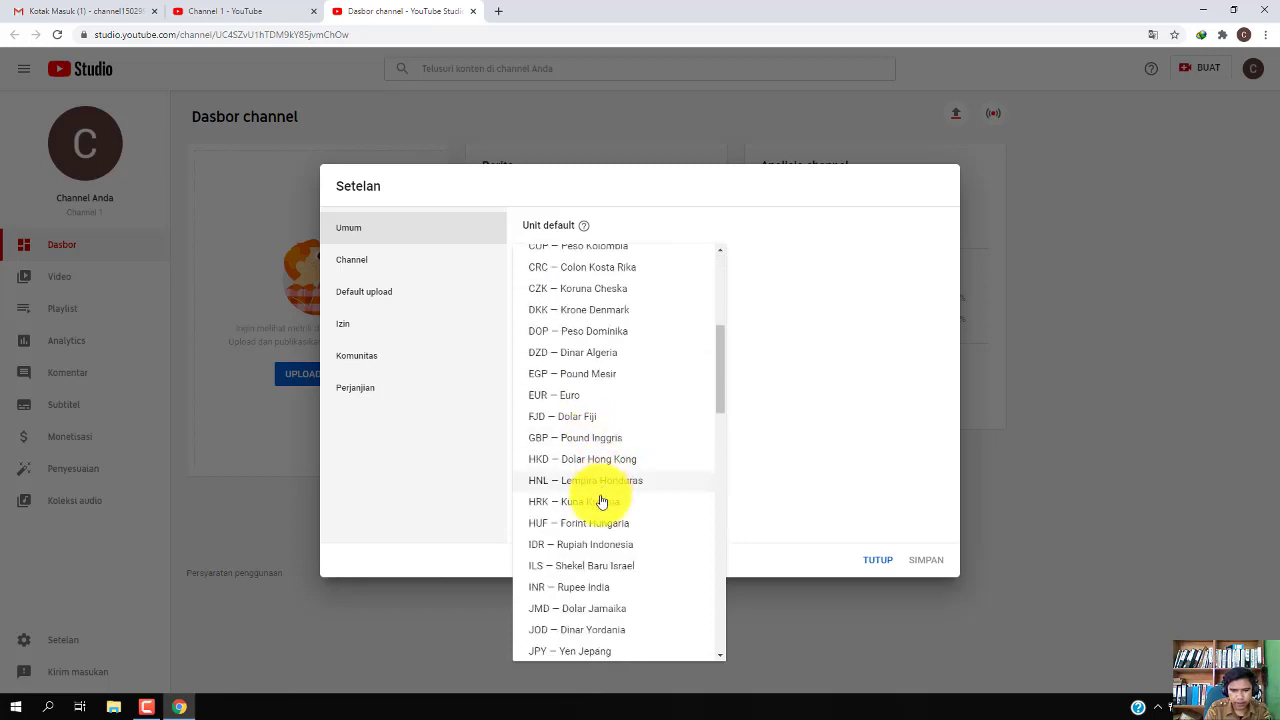
pyautogui.click(594, 546)
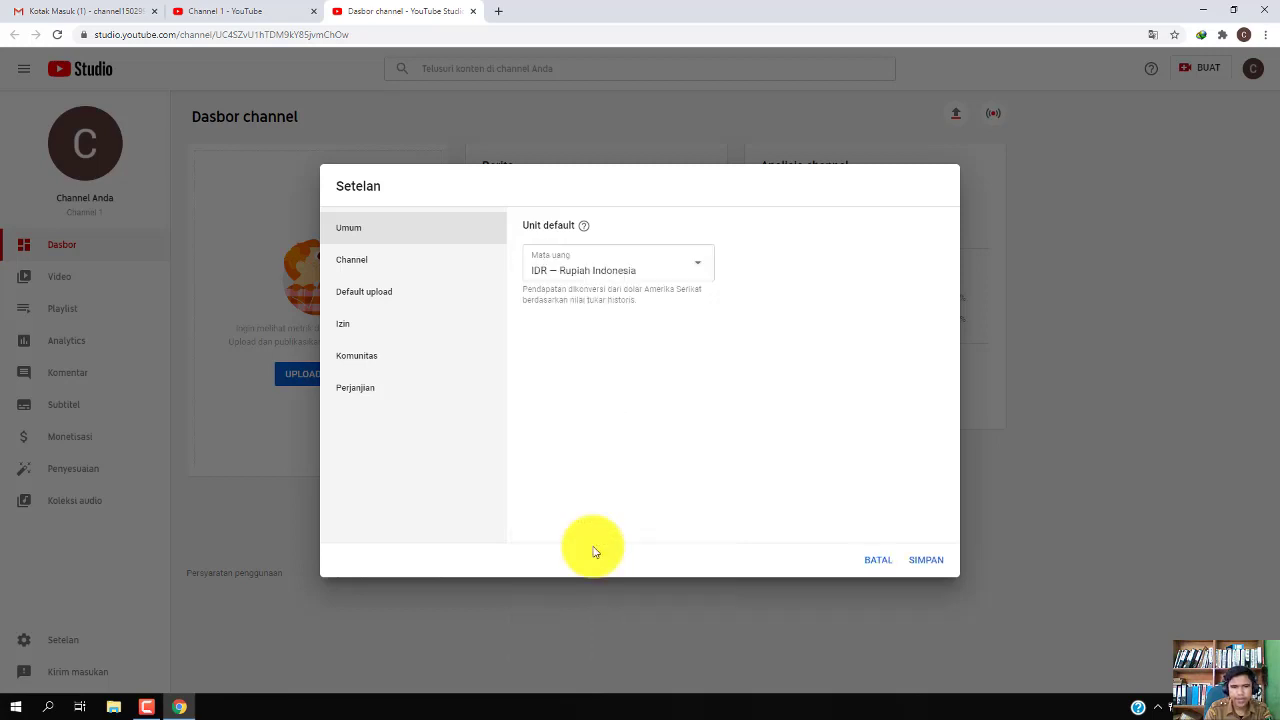
pyautogui.click(354, 260)
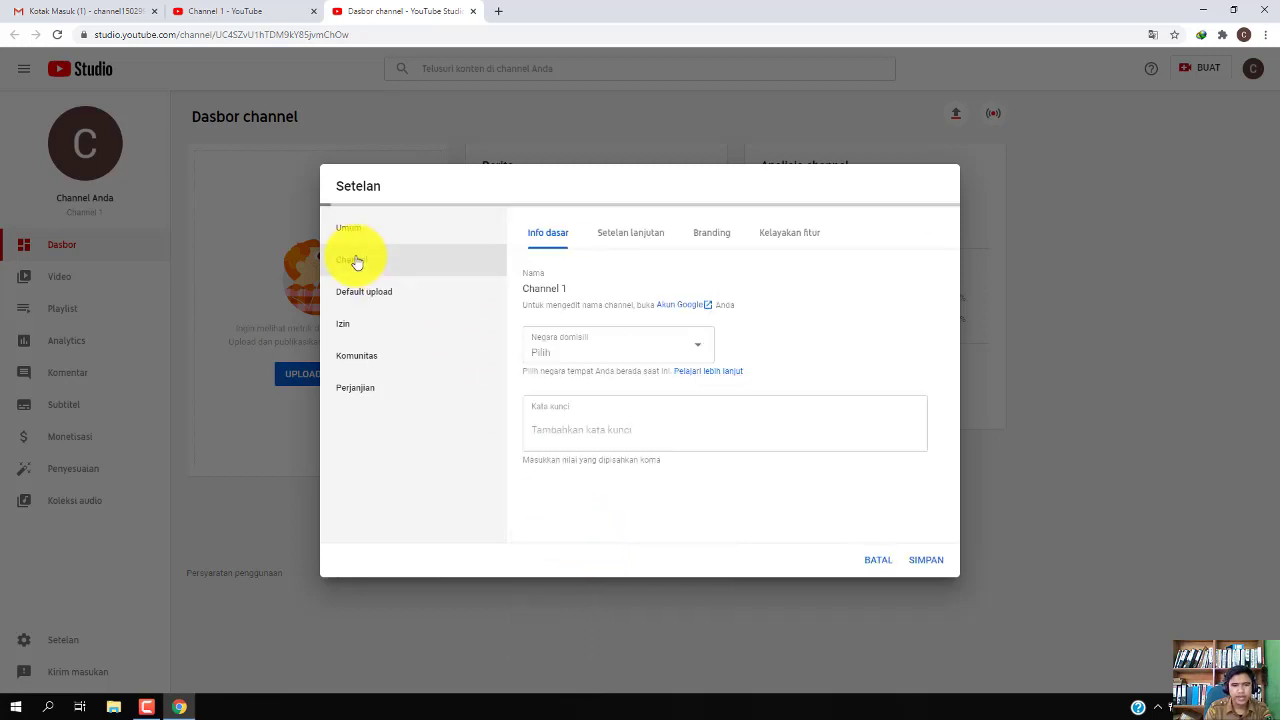
# Set the channel's country of residence (Negara domisili) to Indonesia
pyautogui.click(632, 356)
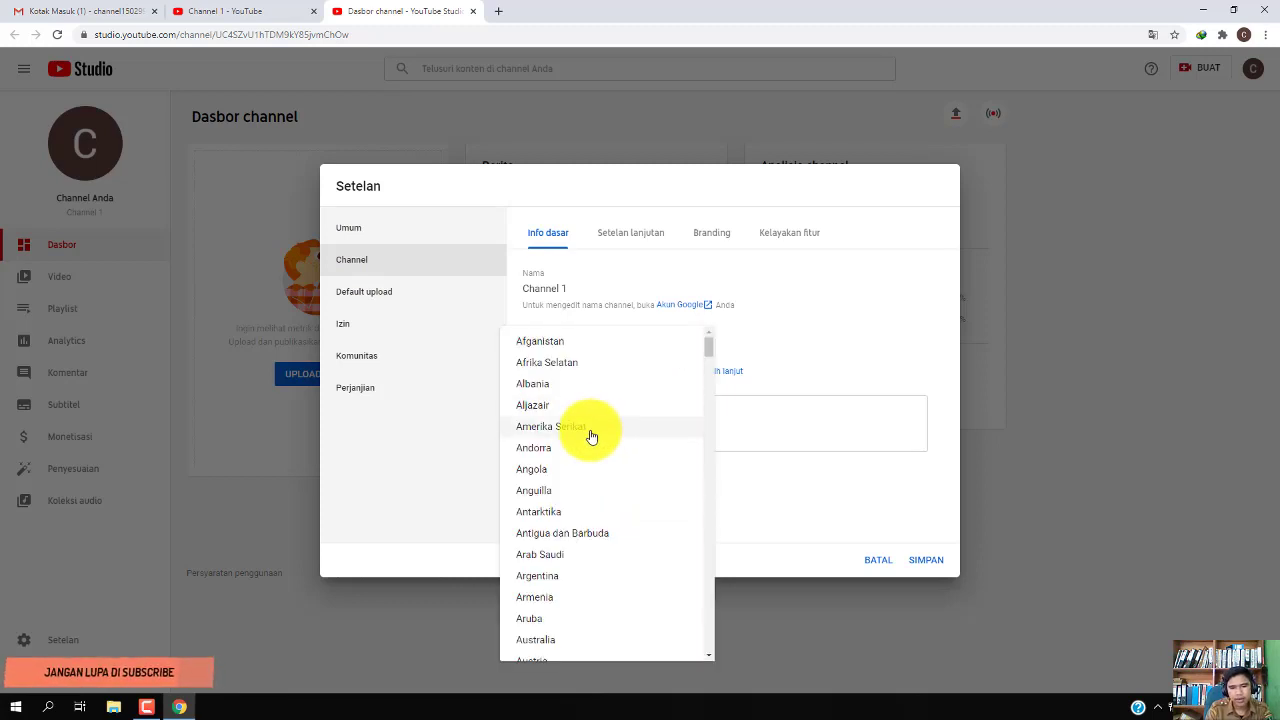
pyautogui.scroll(-2, 593, 436)
pyautogui.scroll(-14, 597, 435)
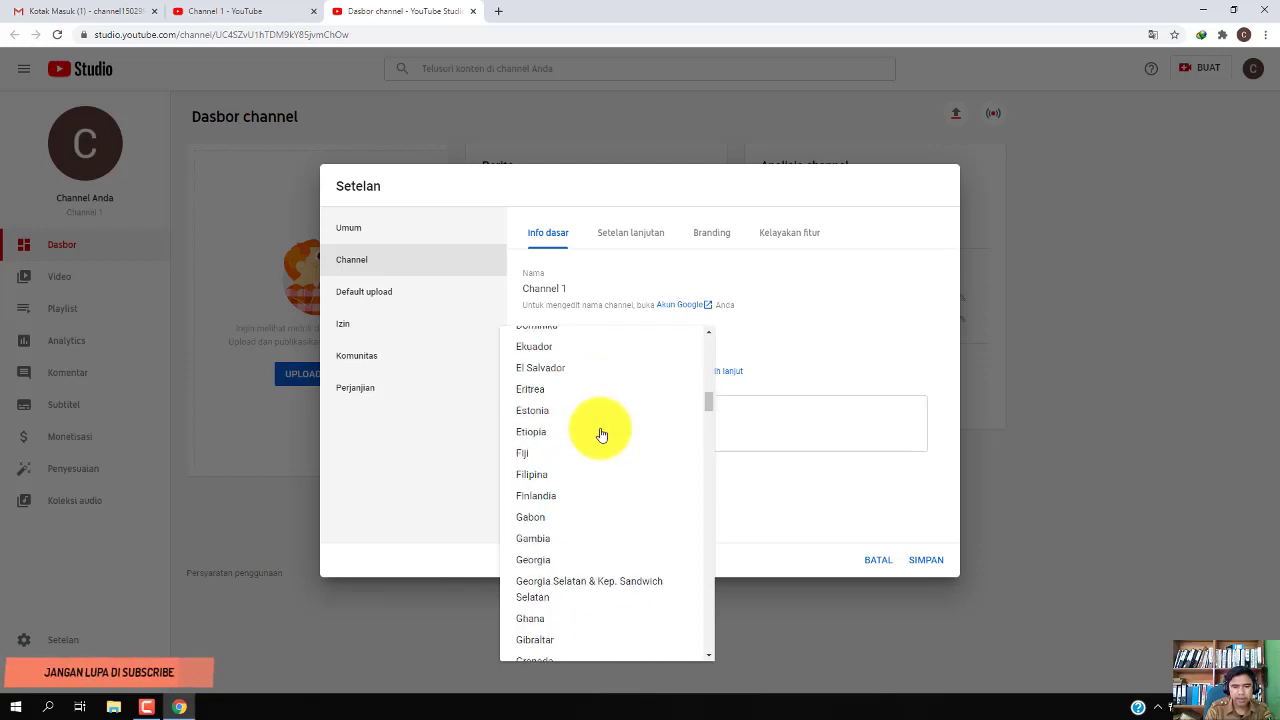
pyautogui.scroll(-3, 602, 445)
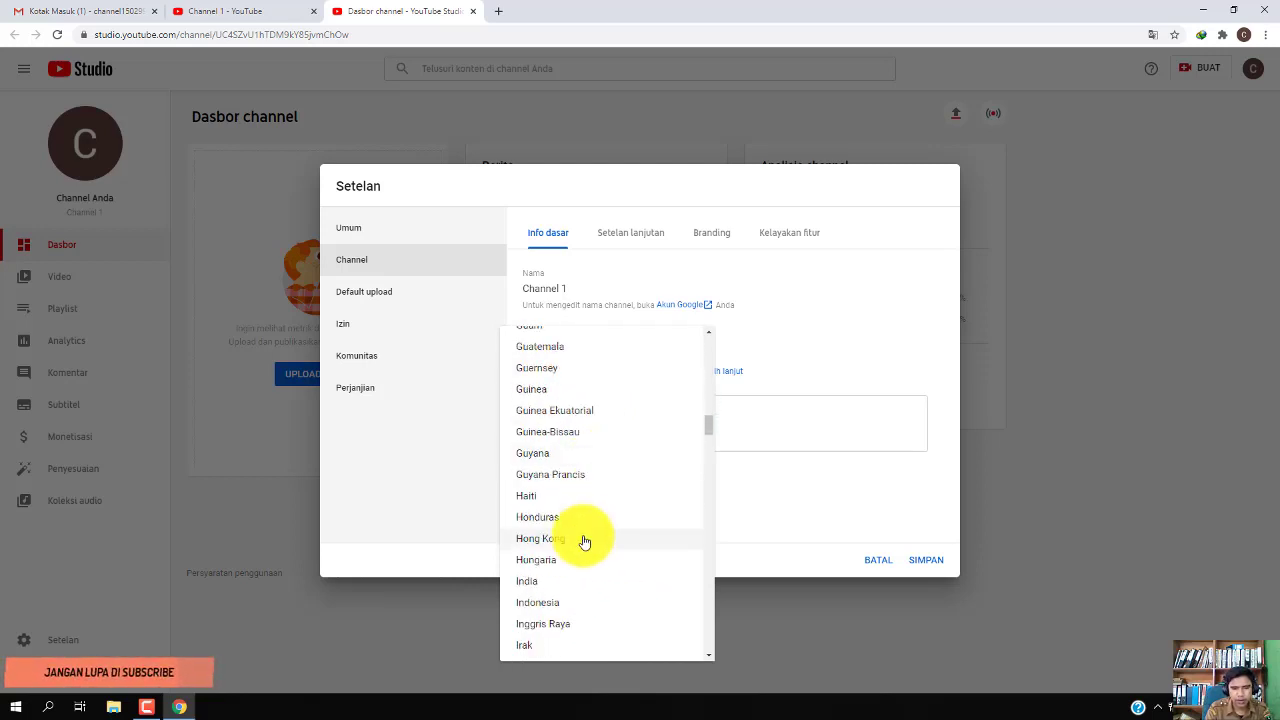
pyautogui.click(550, 603)
# Add 'kehidupan' as a channel keyword
pyautogui.click(575, 430)
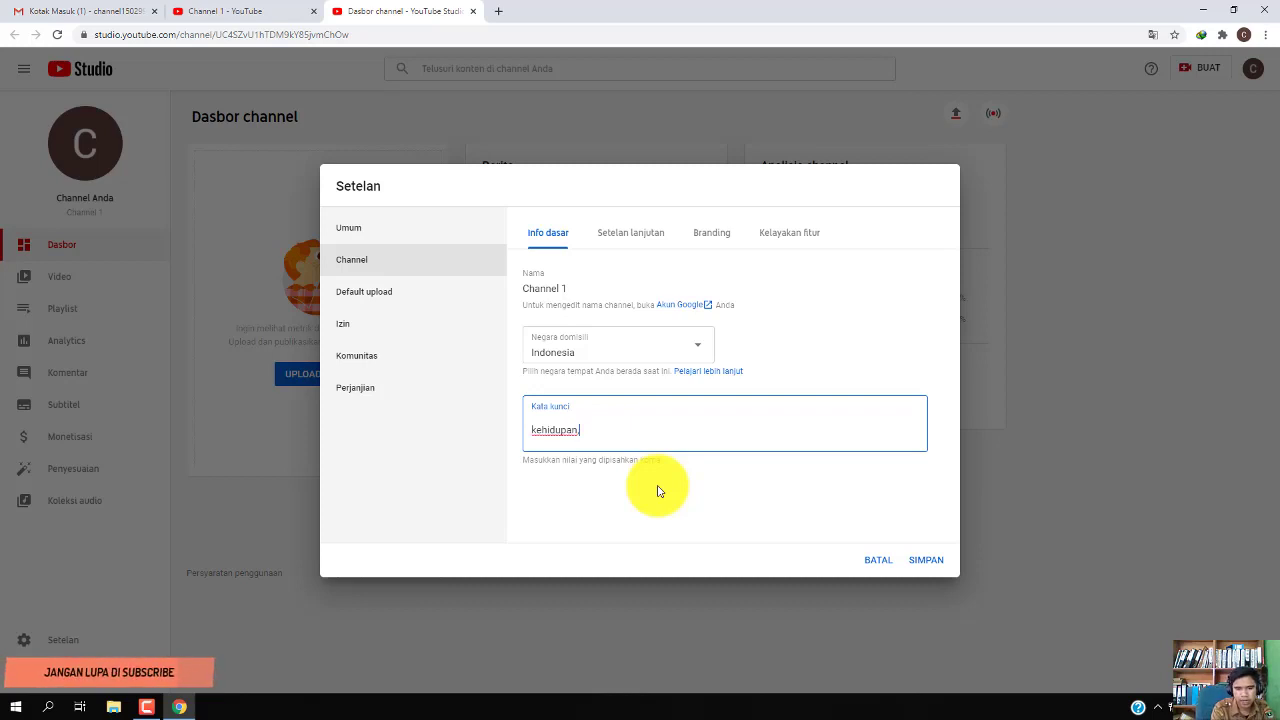
pyautogui.press('Return')
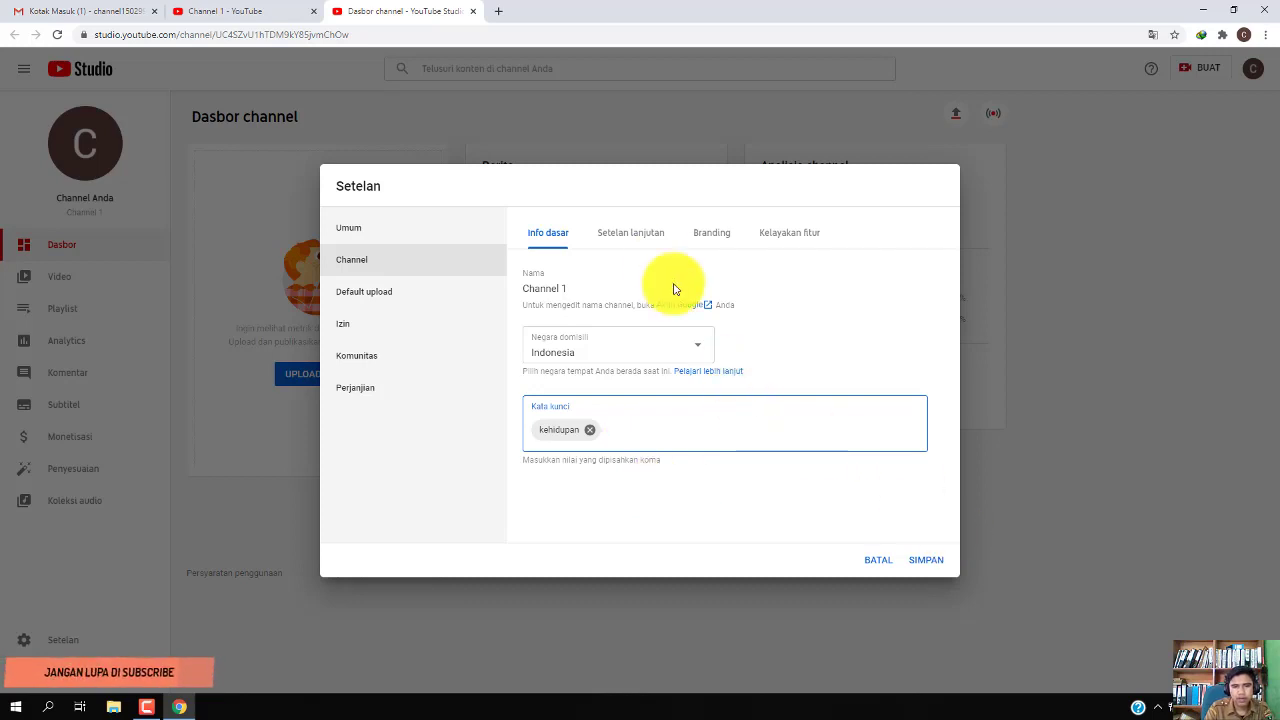
pyautogui.click(648, 243)
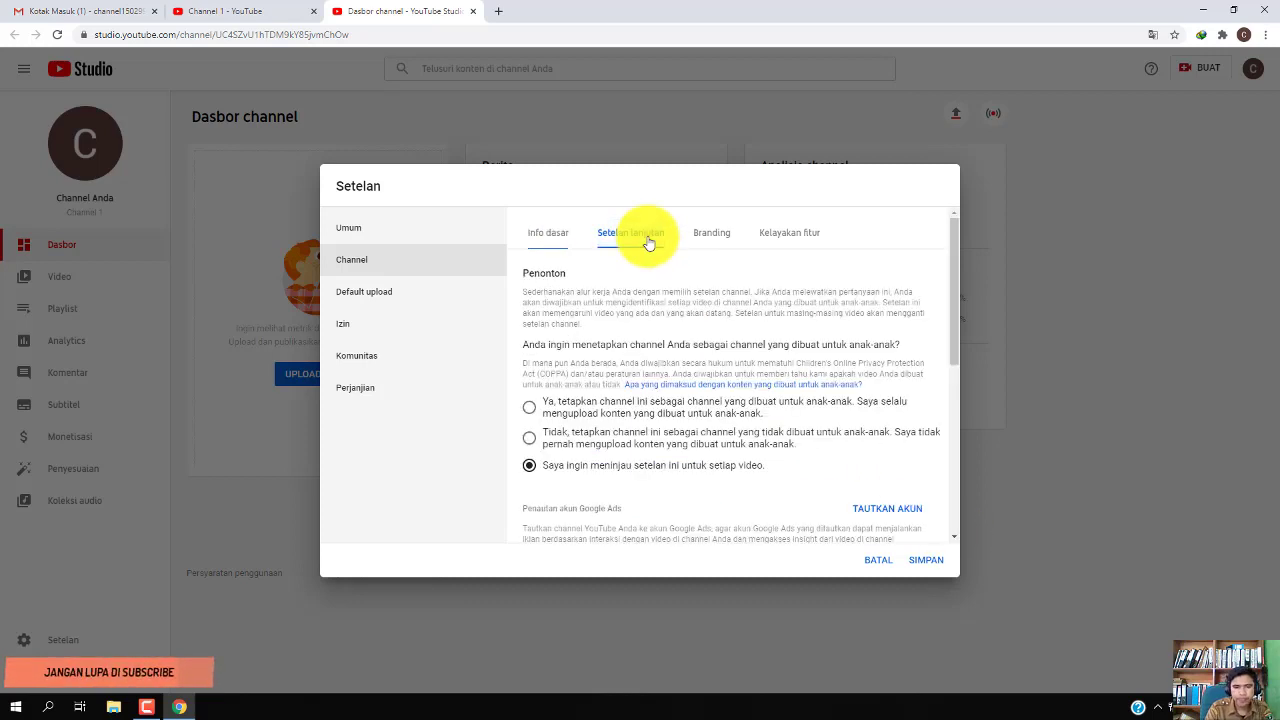
# Scroll through the Setelan lanjutan options without changes, keeping audience reviewed per video, and go to Branding
pyautogui.scroll(-1, 651, 490)
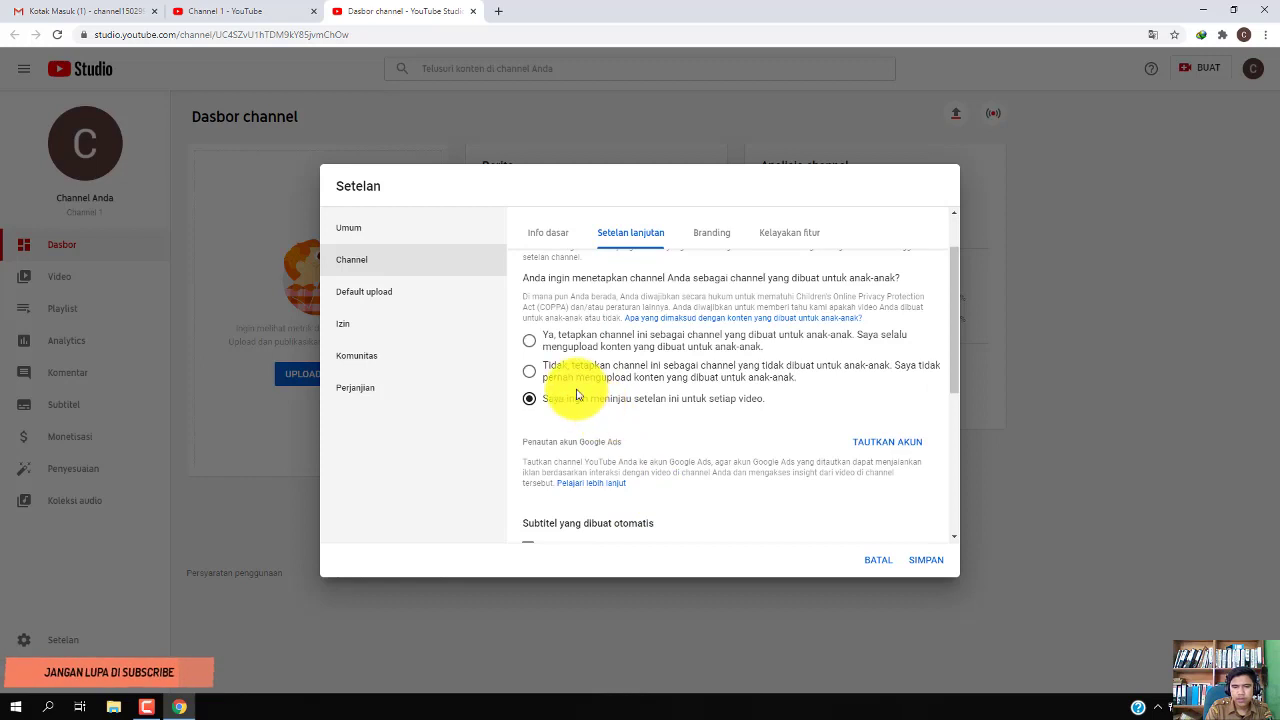
pyautogui.scroll(1, 577, 390)
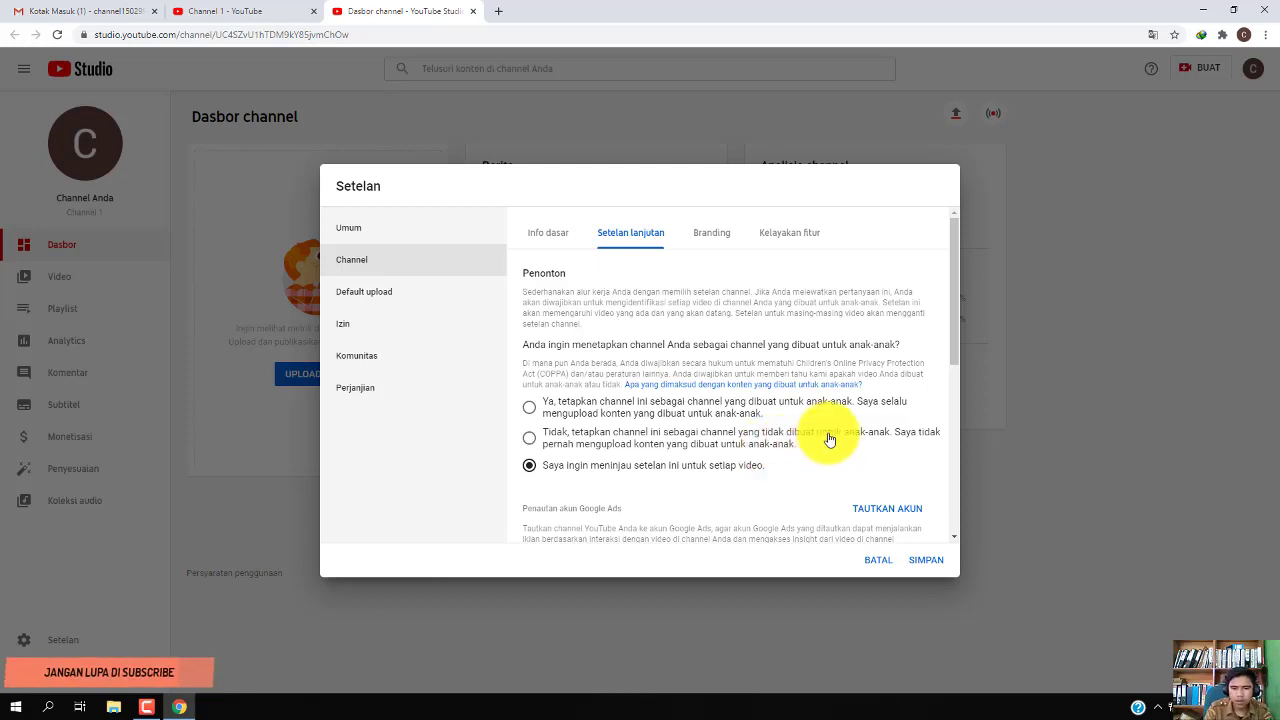
pyautogui.scroll(-2, 820, 456)
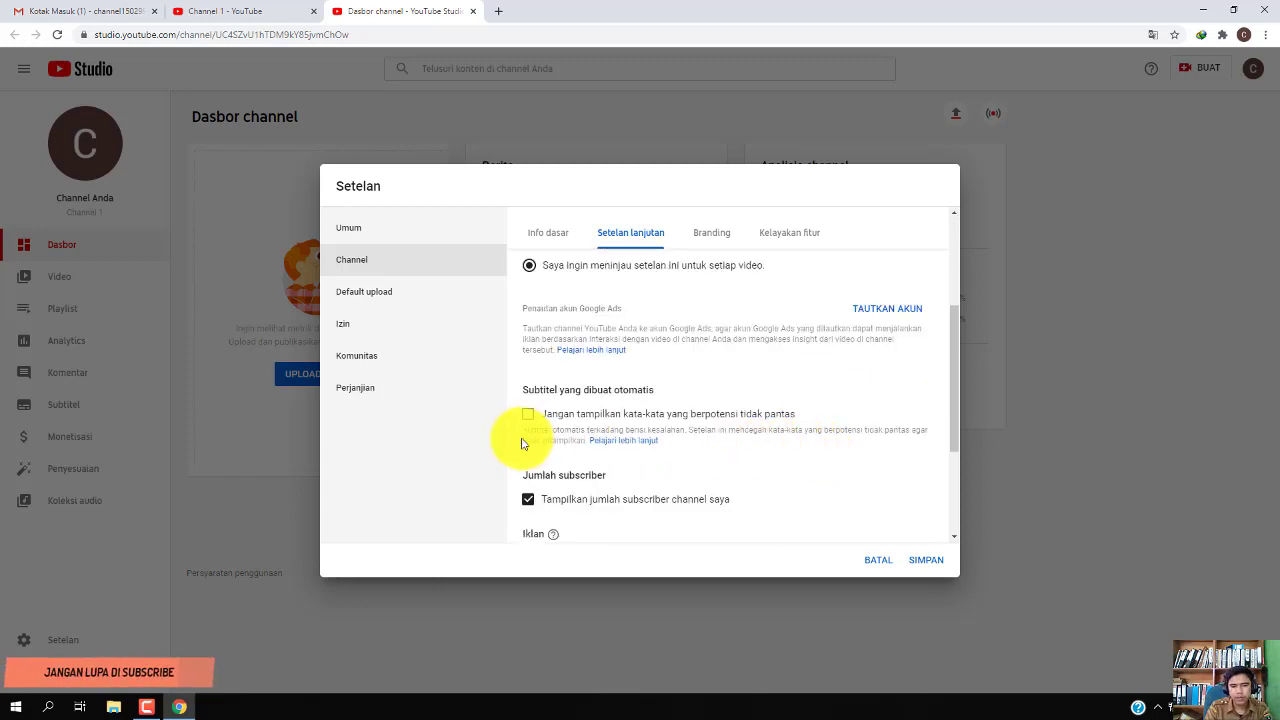
pyautogui.scroll(-1, 710, 500)
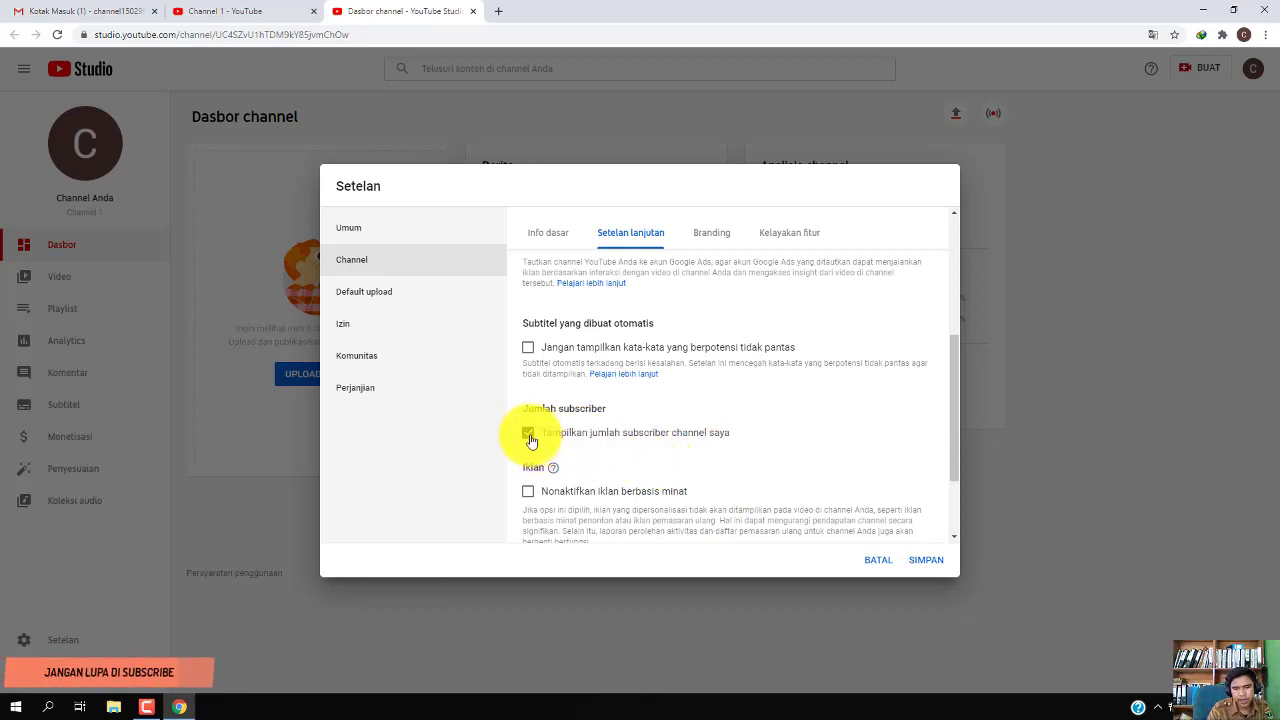
pyautogui.scroll(-2, 674, 475)
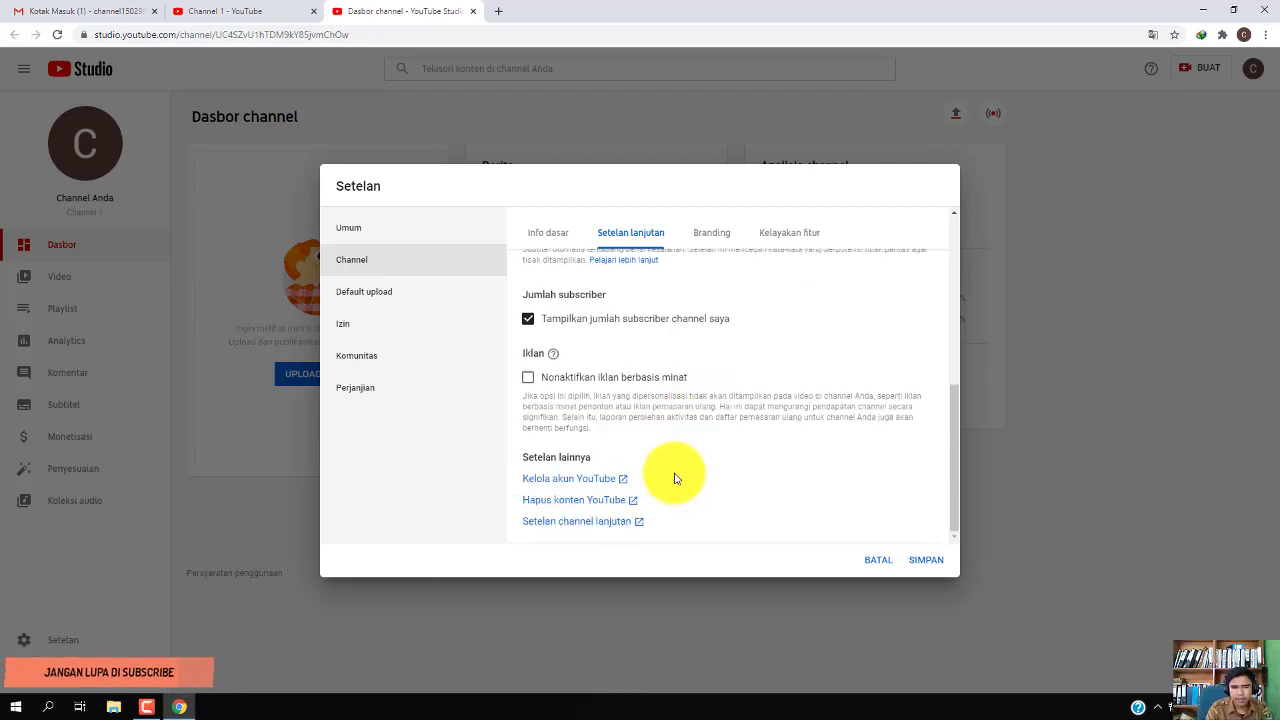
pyautogui.scroll(5, 674, 477)
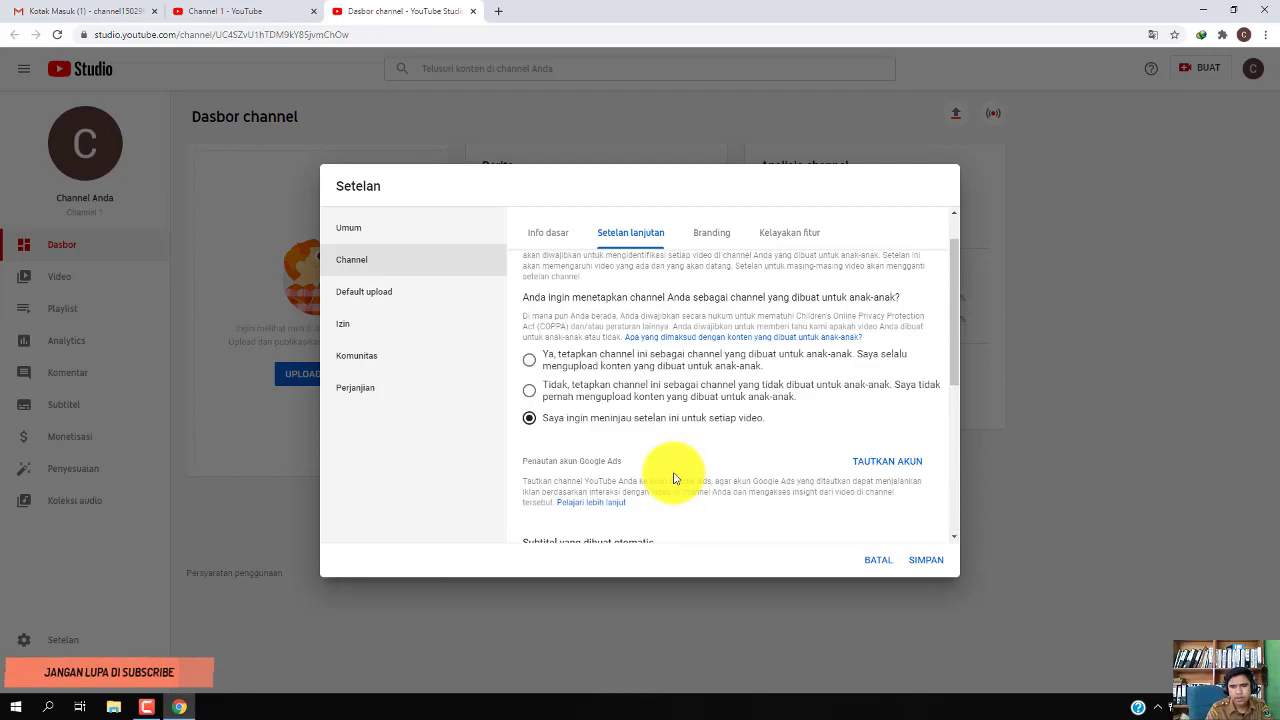
pyautogui.click(708, 240)
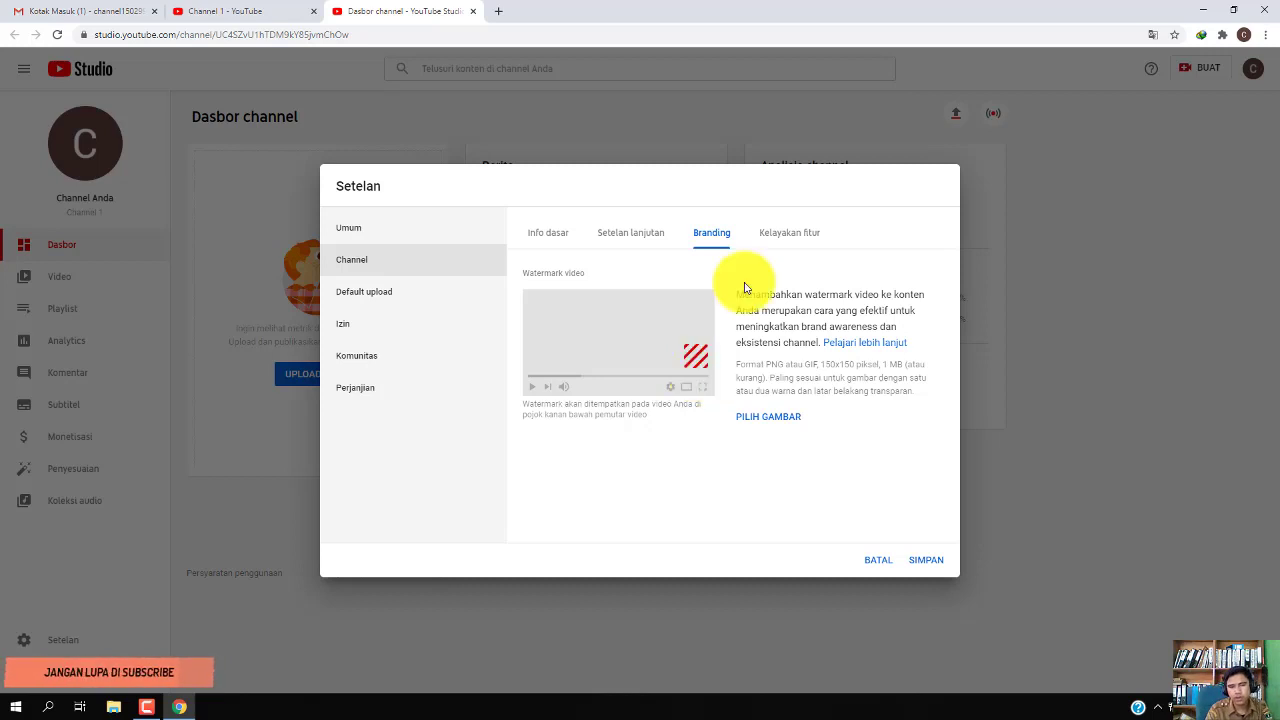
# Show Kelayakan fitur and expand the 'Fitur yang memerlukan verifikasi telepon' requirements
pyautogui.click(782, 235)
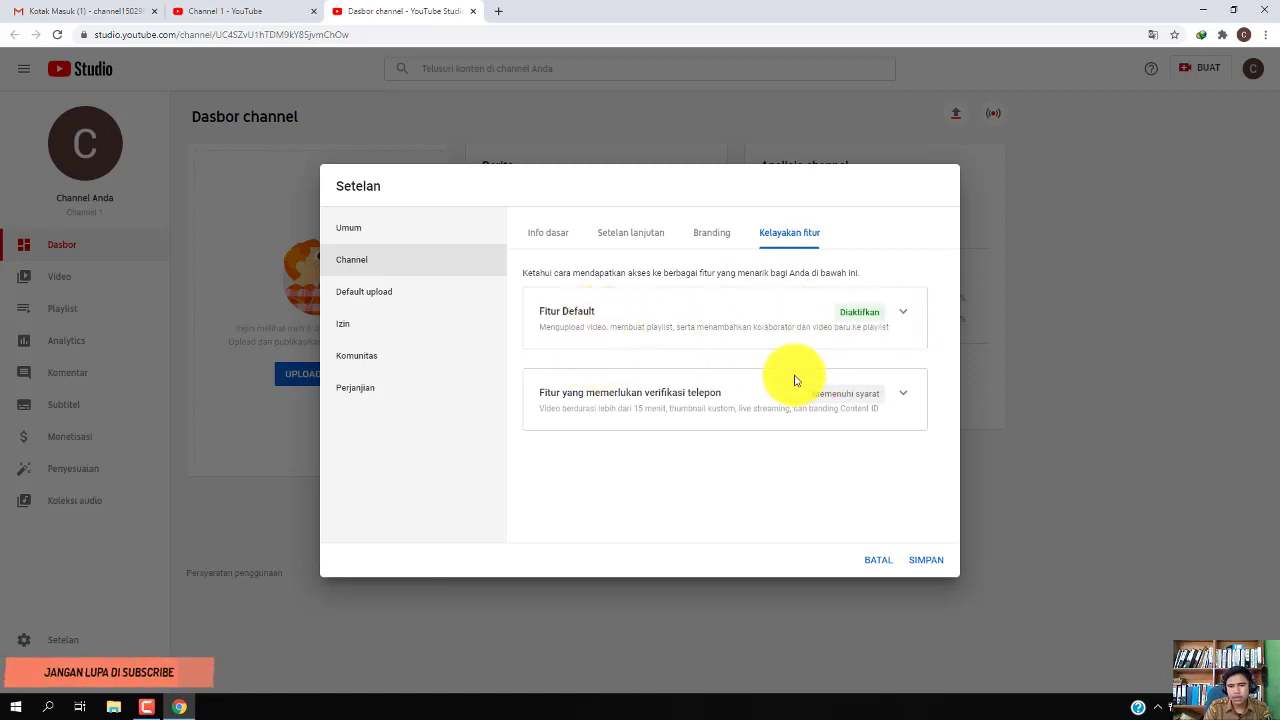
pyautogui.click(904, 396)
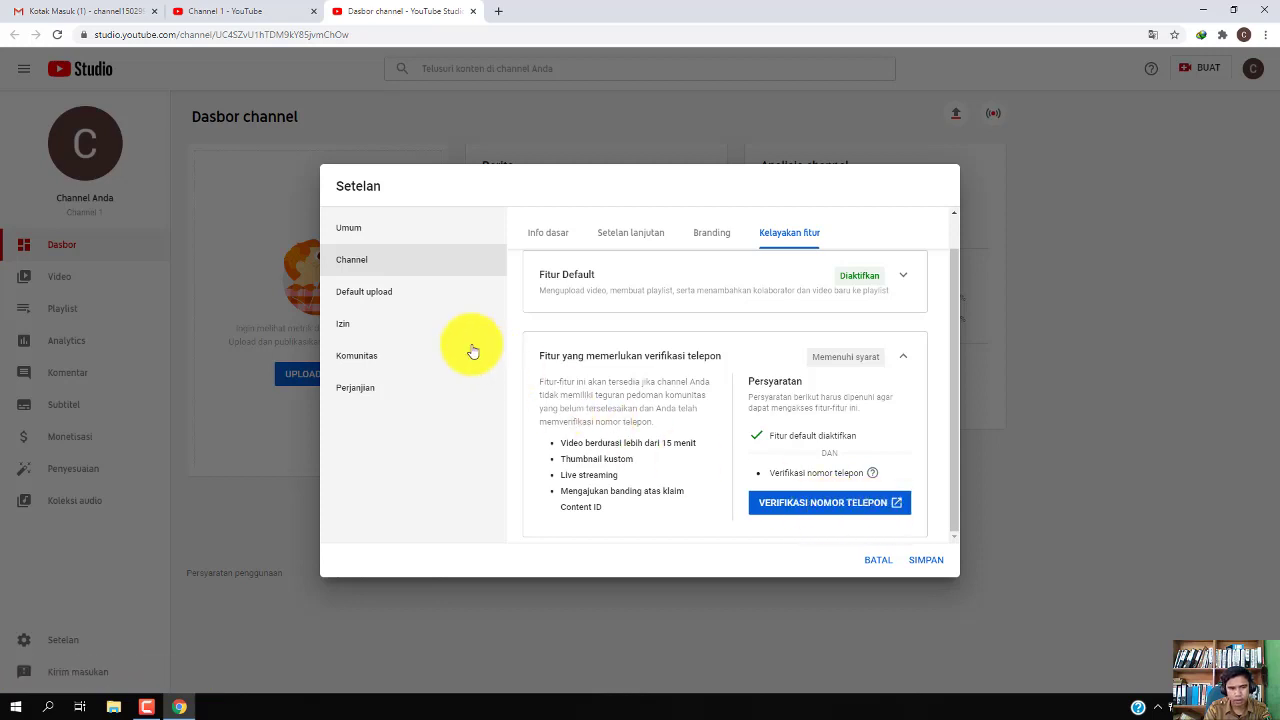
# Look through Default upload, Izin, Komunitas and Perjanjian, then save the settings with SIMPAN
pyautogui.click(379, 295)
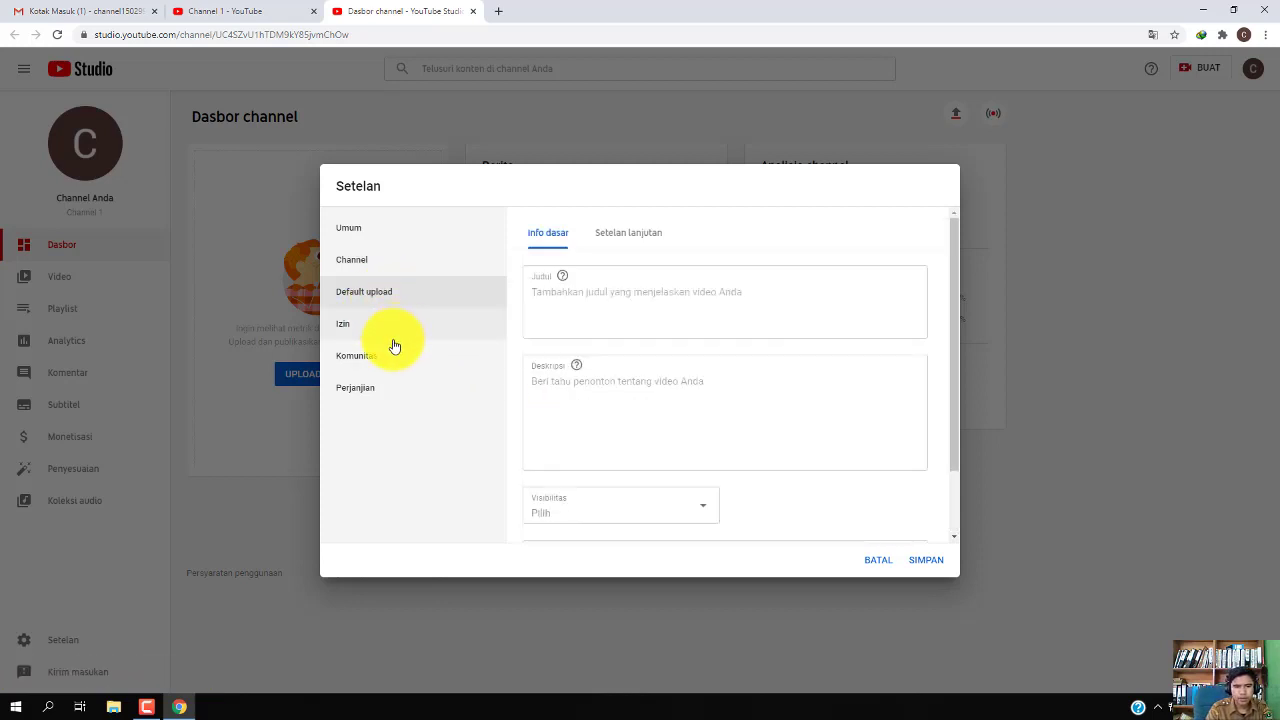
pyautogui.click(392, 328)
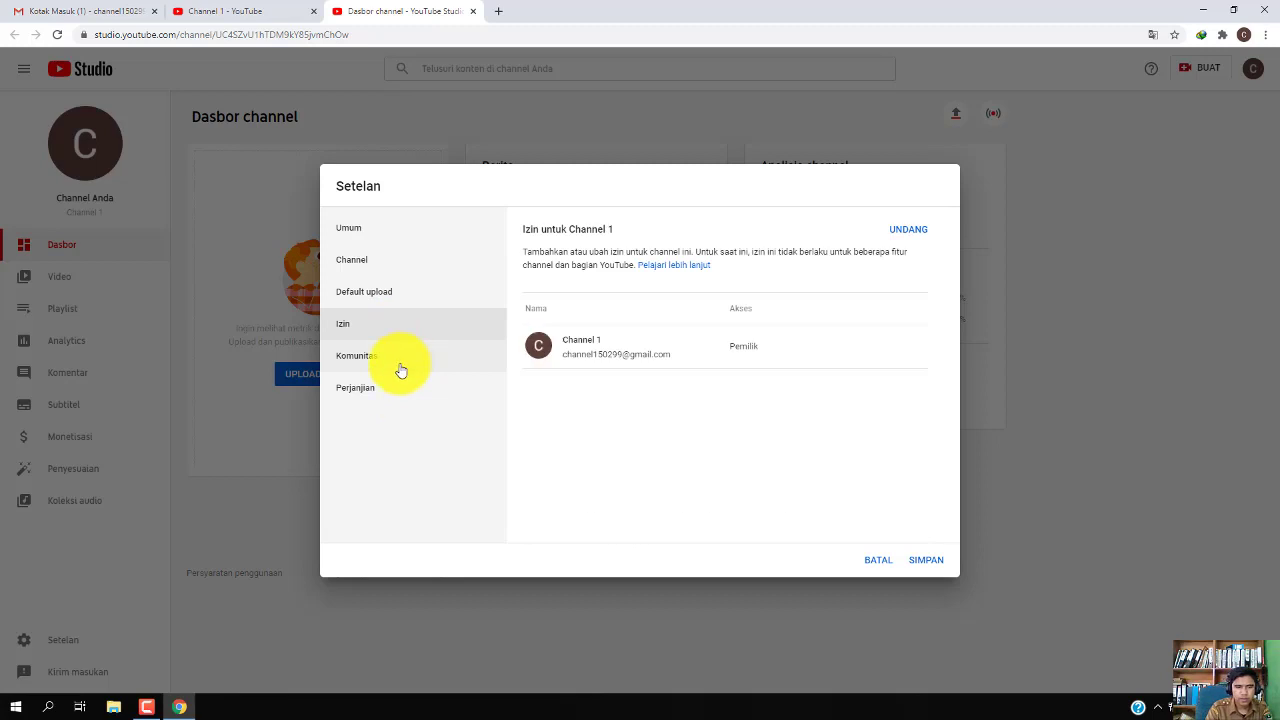
pyautogui.click(400, 368)
pyautogui.click(391, 389)
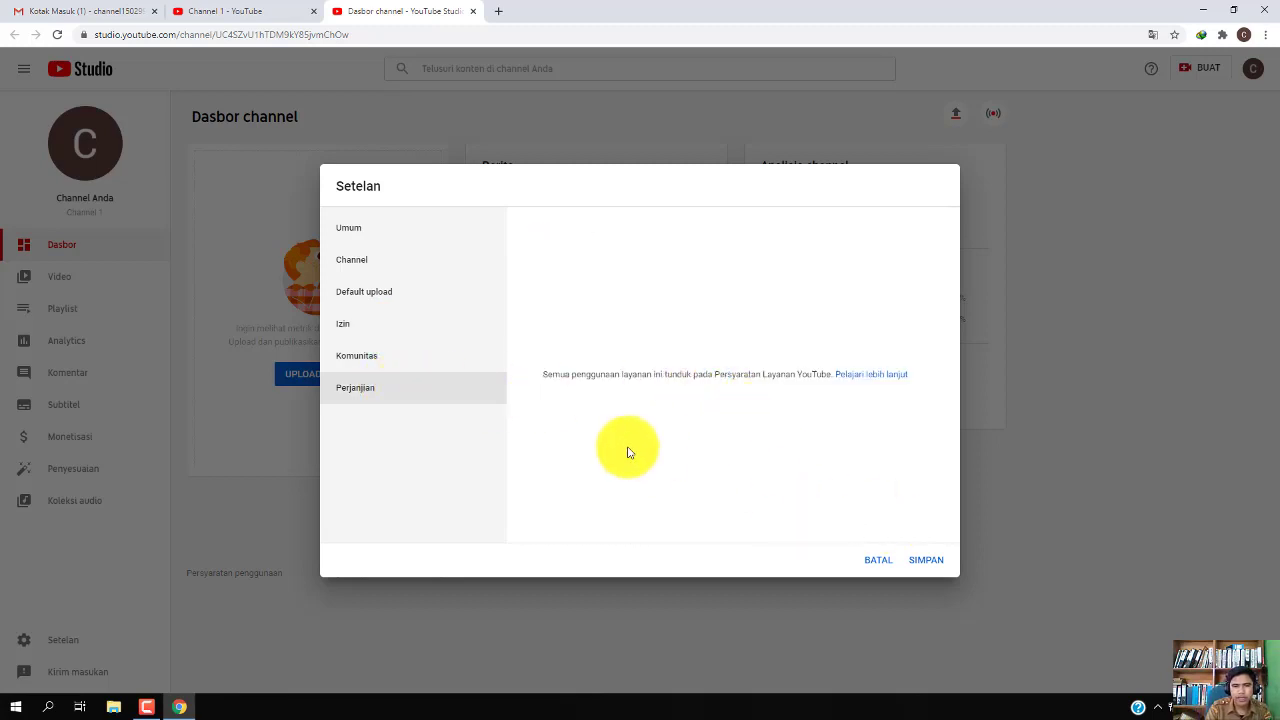
pyautogui.click(926, 560)
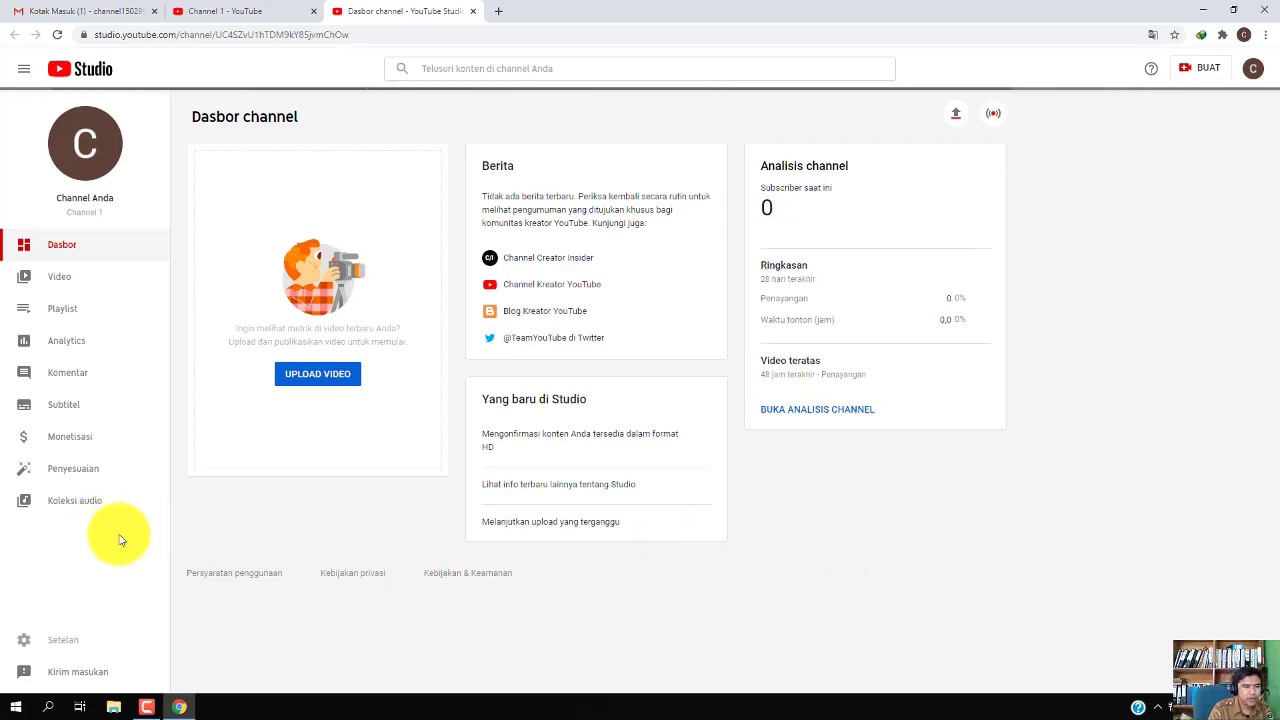
# Open Penyesuaian on its Layout tab and close the TUTUP info popup
pyautogui.click(82, 470)
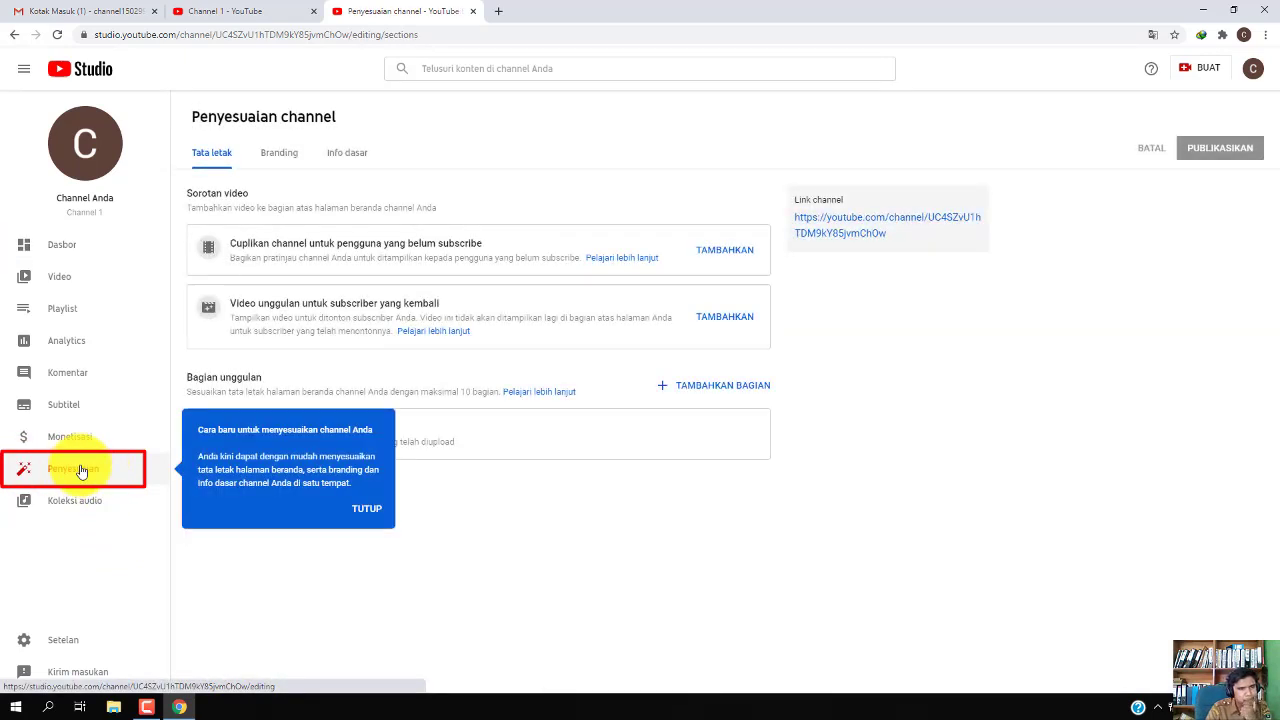
pyautogui.click(368, 510)
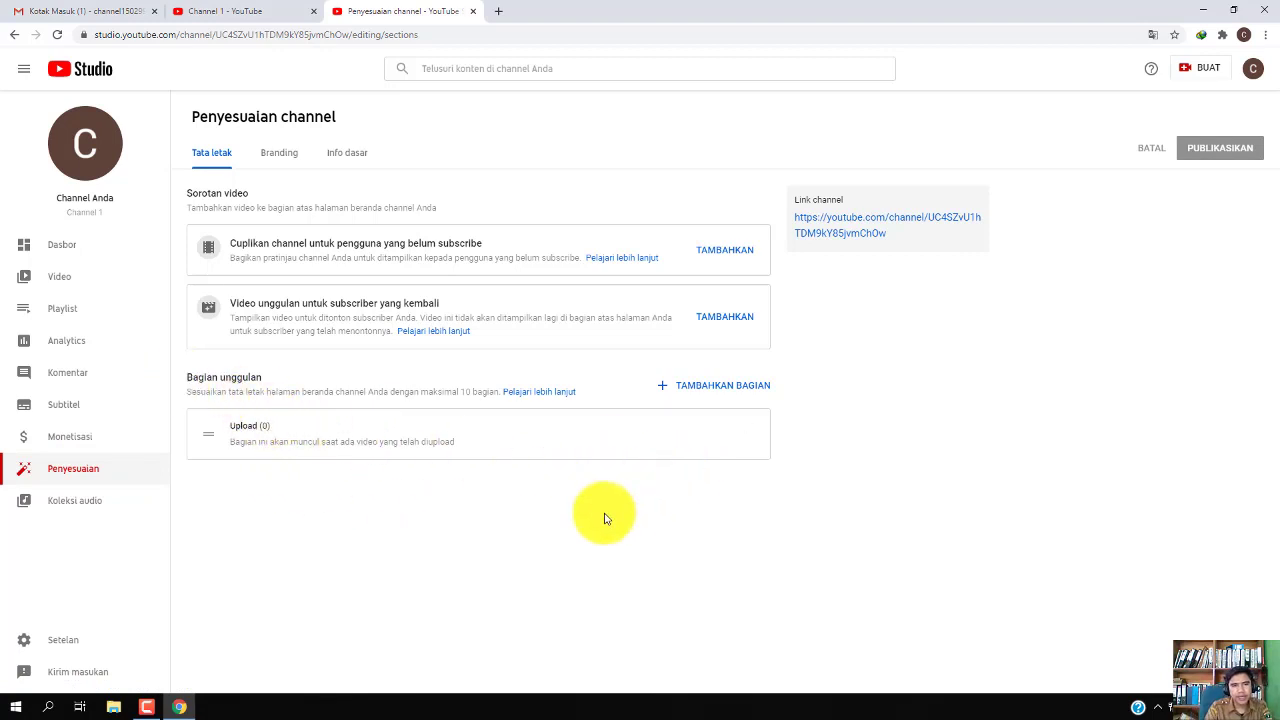
# In a new tab, search YouTube for 'Admin Data Official' and open its channel page
pyautogui.click(502, 12)
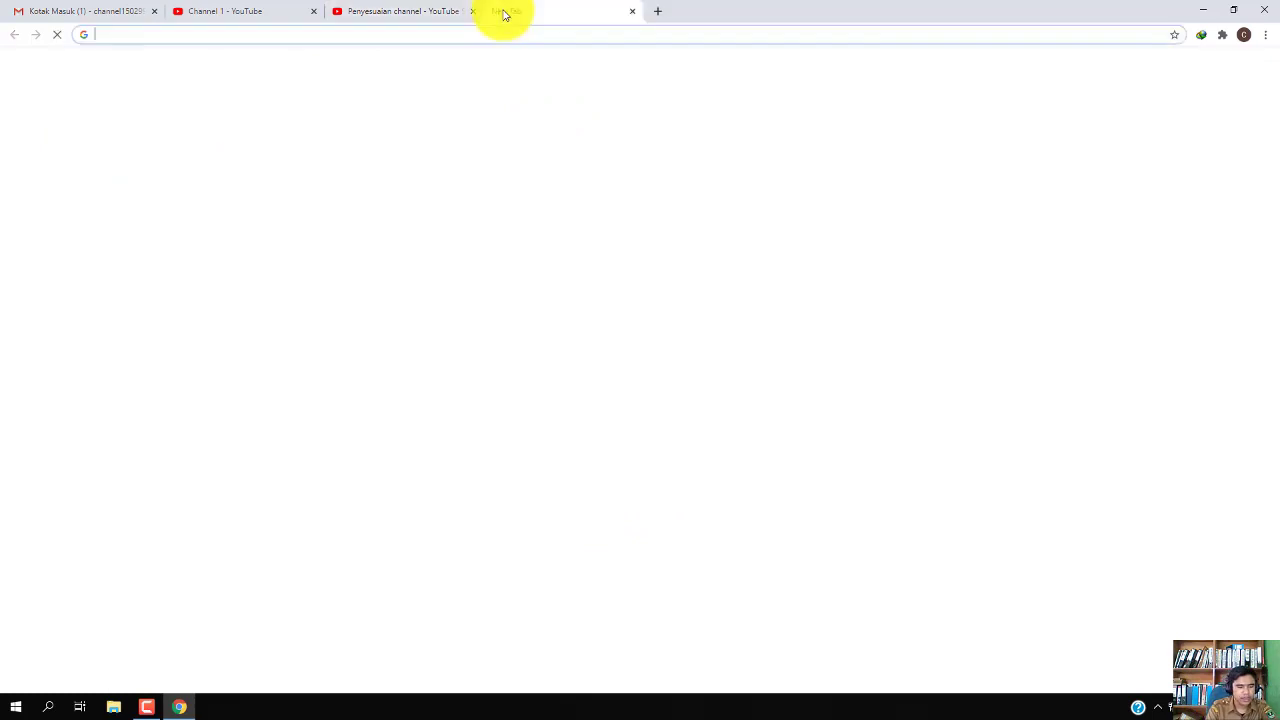
pyautogui.write('admin')
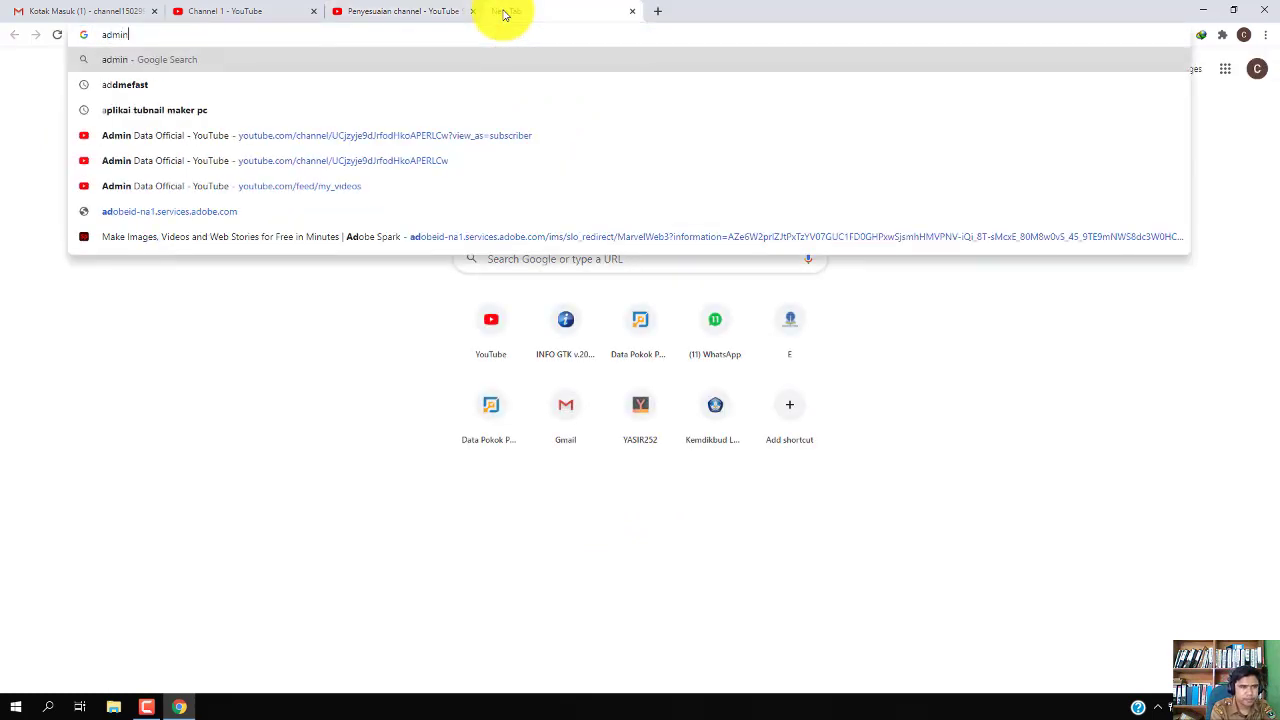
pyautogui.press('BackSpace')
pyautogui.press('BackSpace')
pyautogui.press('BackSpace')
pyautogui.press('BackSpace')
pyautogui.press('BackSpace')
pyautogui.write('y')
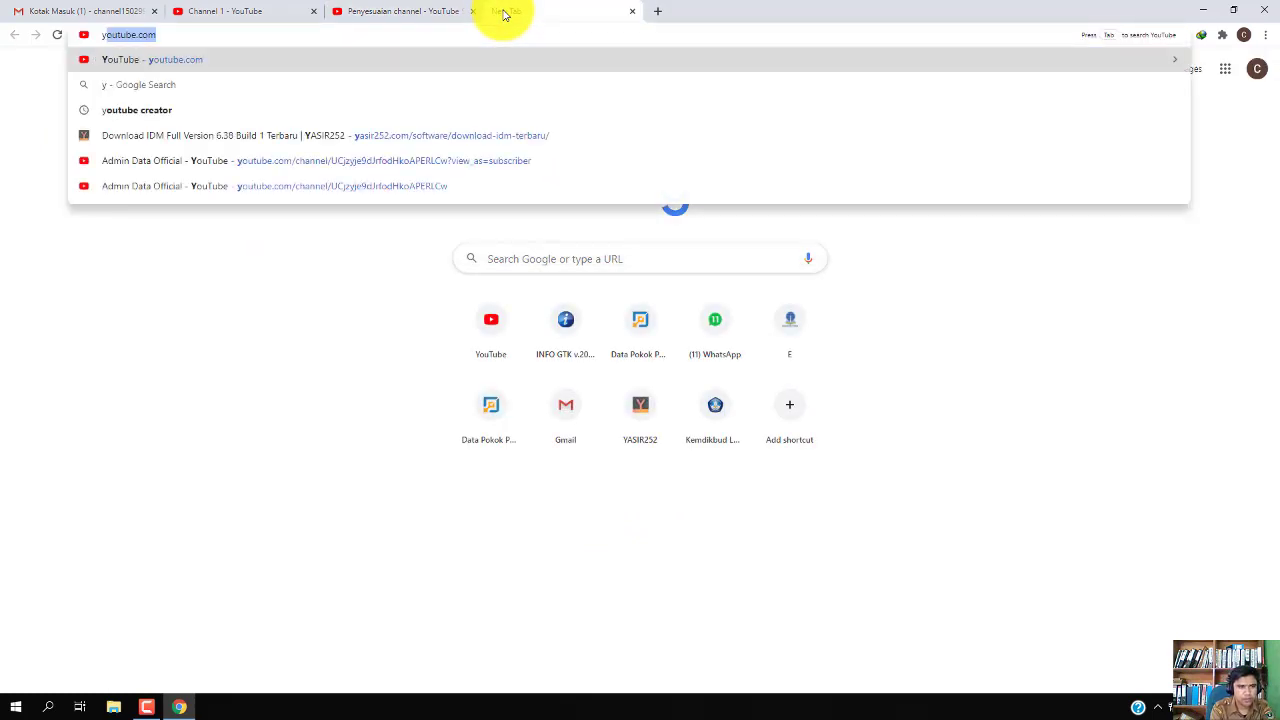
pyautogui.press('Return')
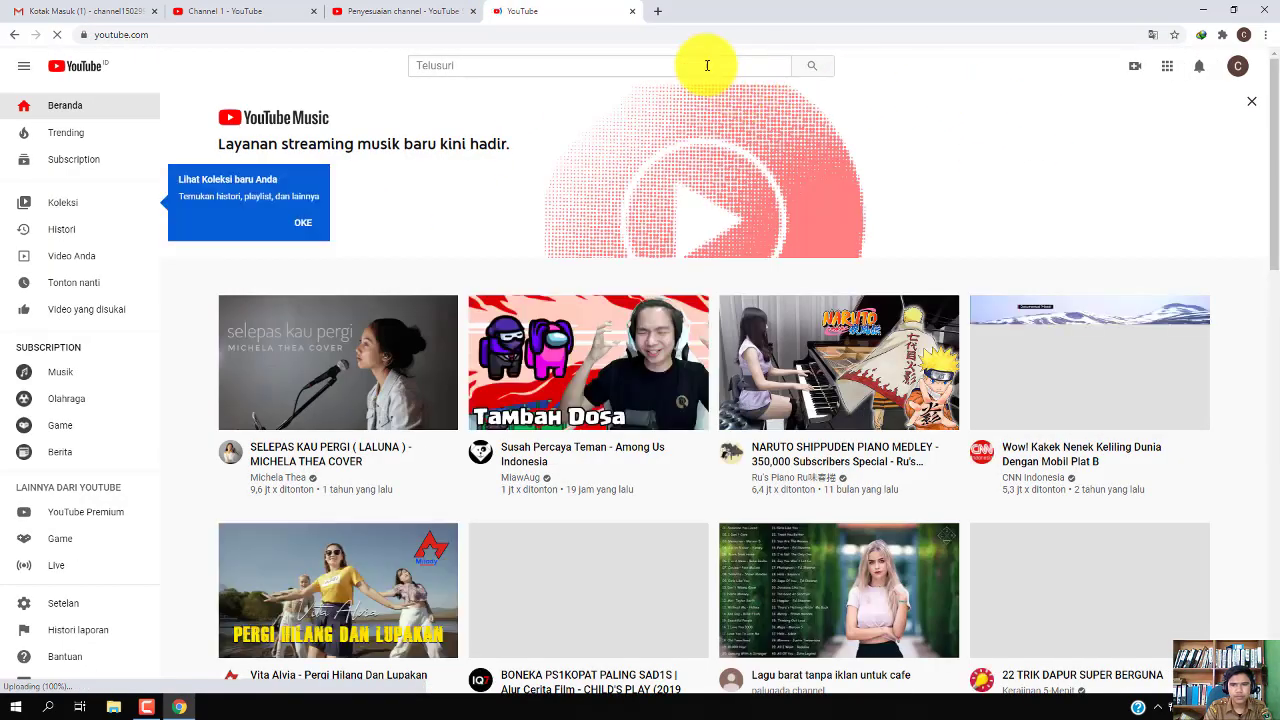
pyautogui.click(707, 65)
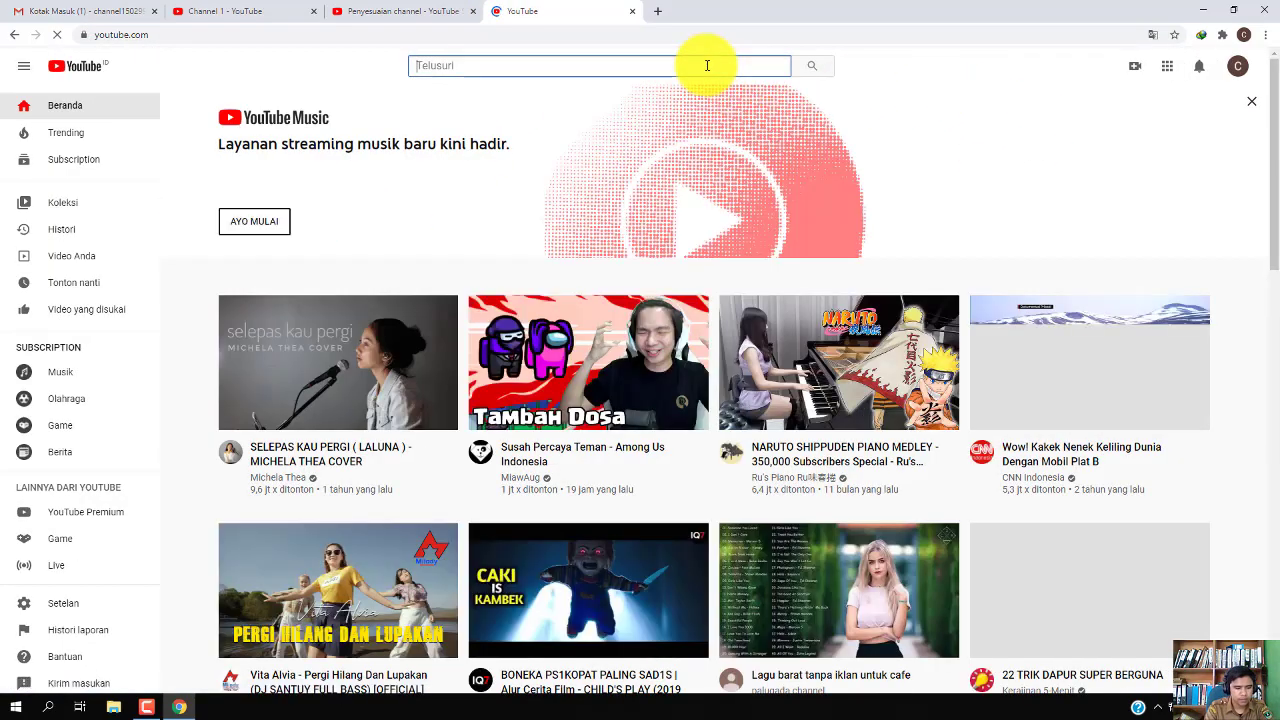
pyautogui.write('Admin Data O')
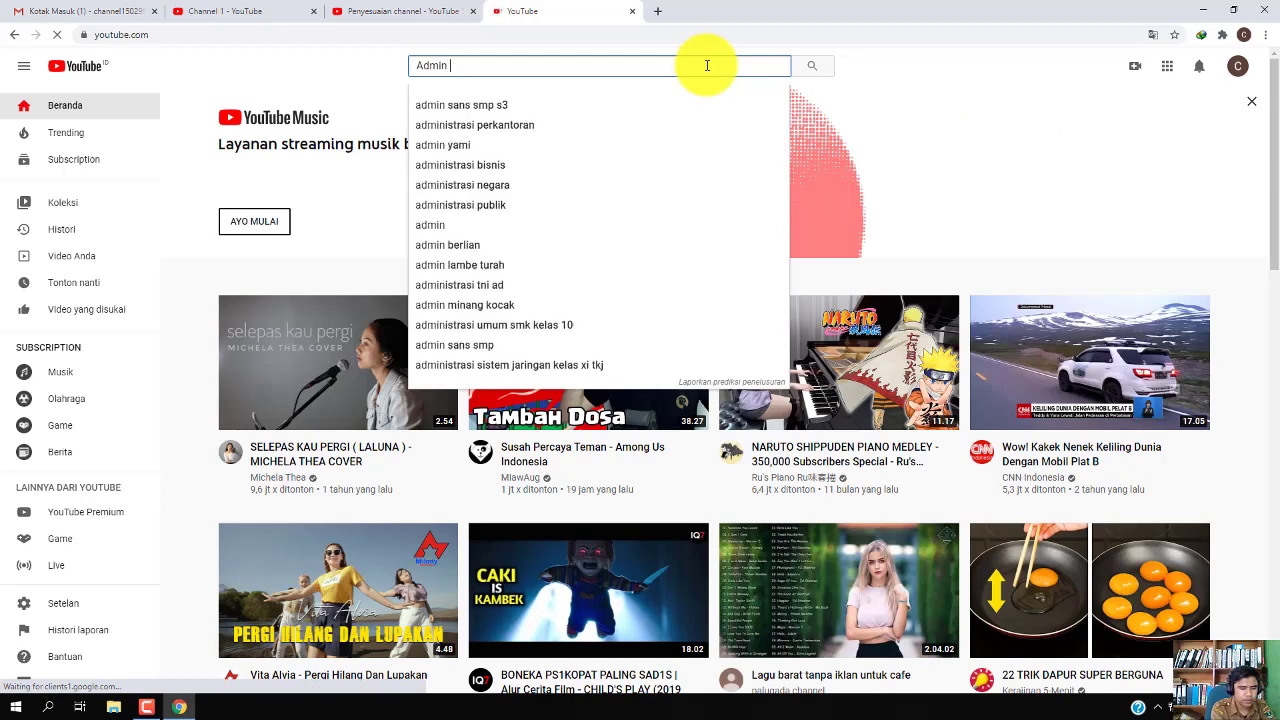
pyautogui.write('fficial')
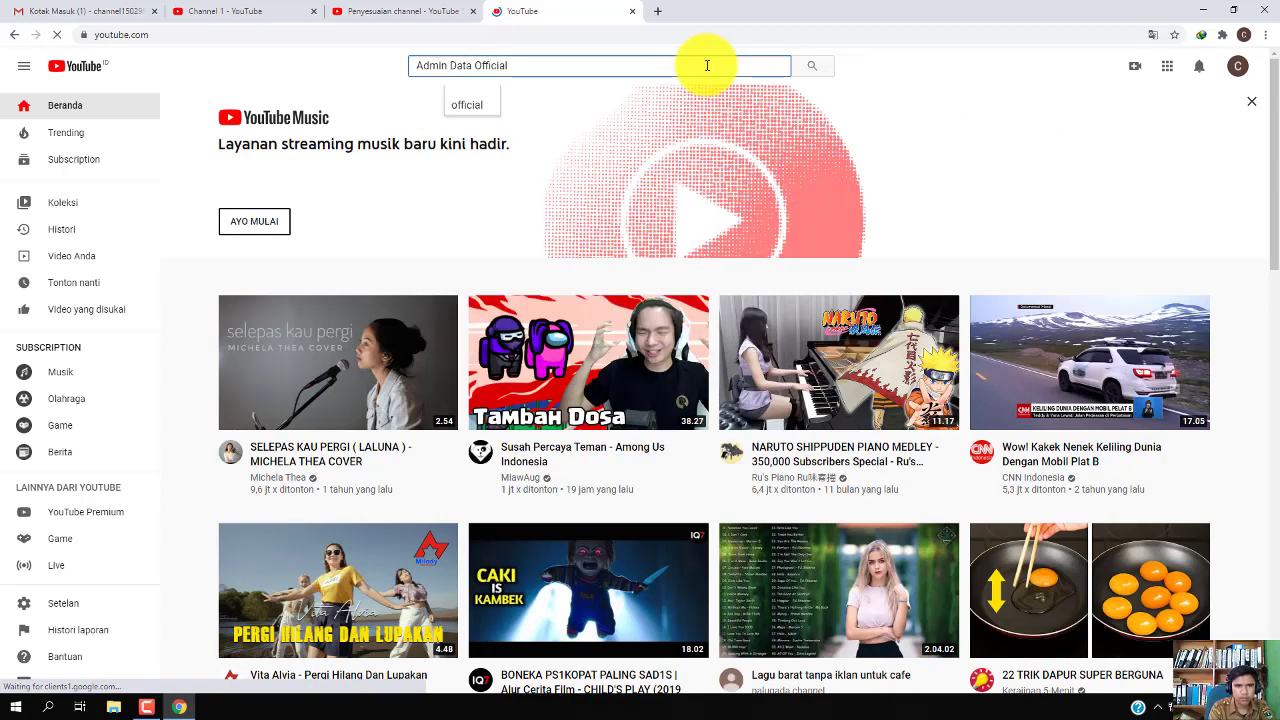
pyautogui.press('Return')
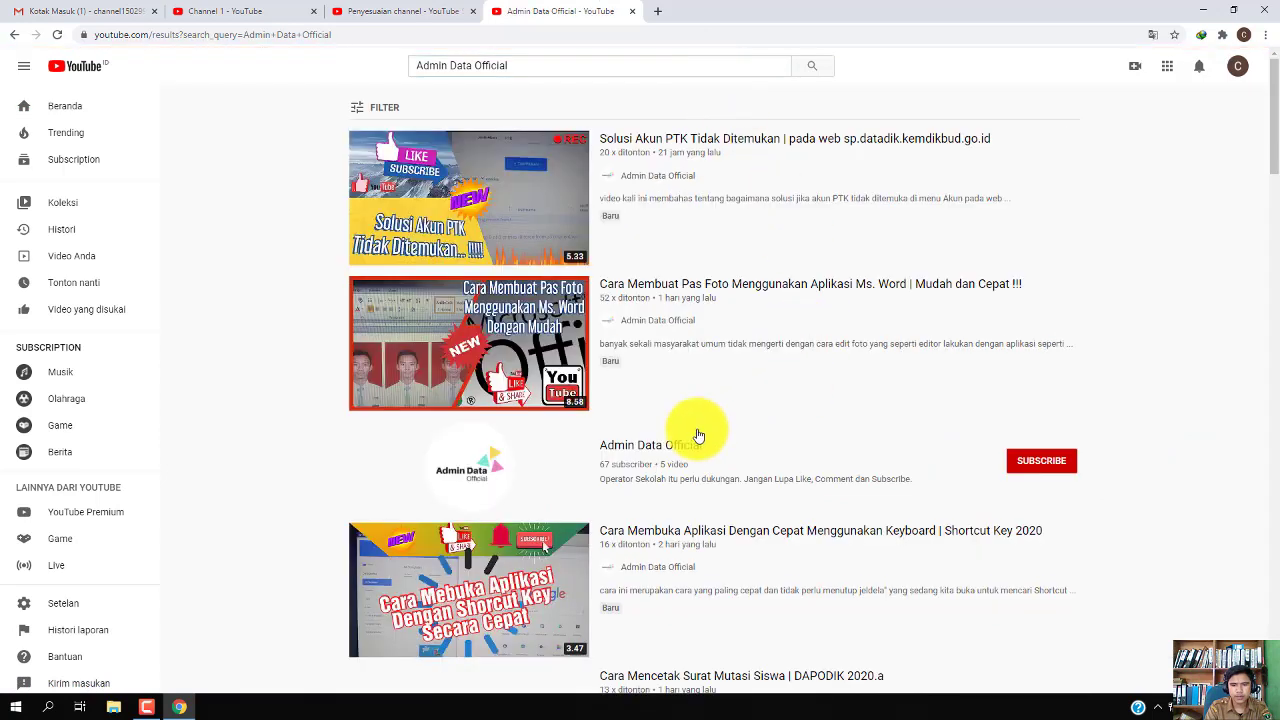
pyautogui.click(603, 450)
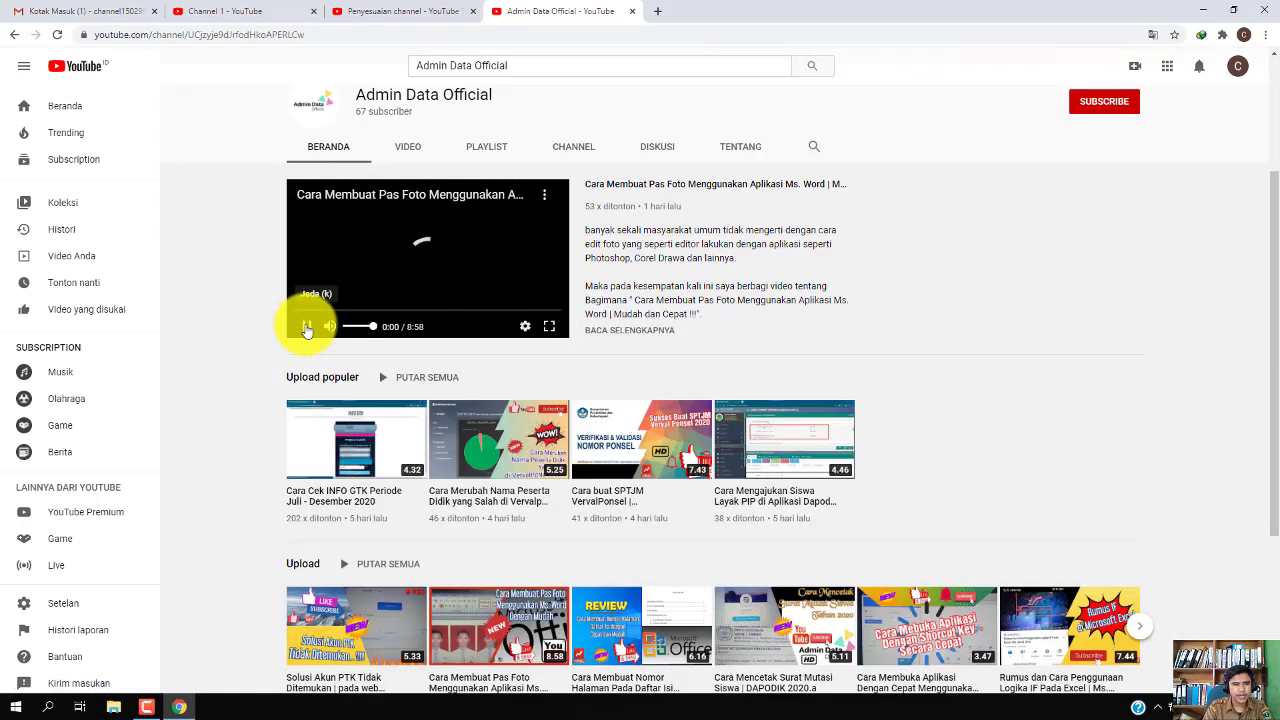
# Stop the featured video and browse Admin Data Official's home sections, then return to Penyesuaian
pyautogui.click(307, 325)
pyautogui.scroll(-1, 700, 300)
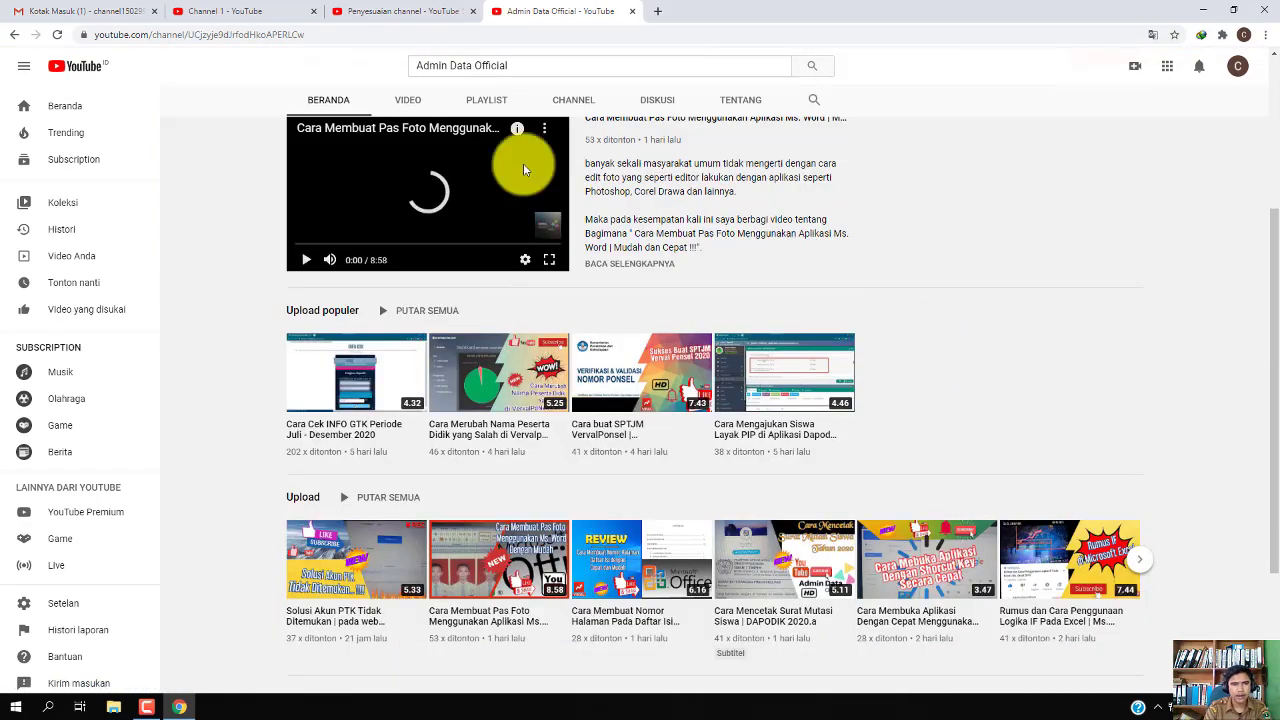
pyautogui.click(400, 11)
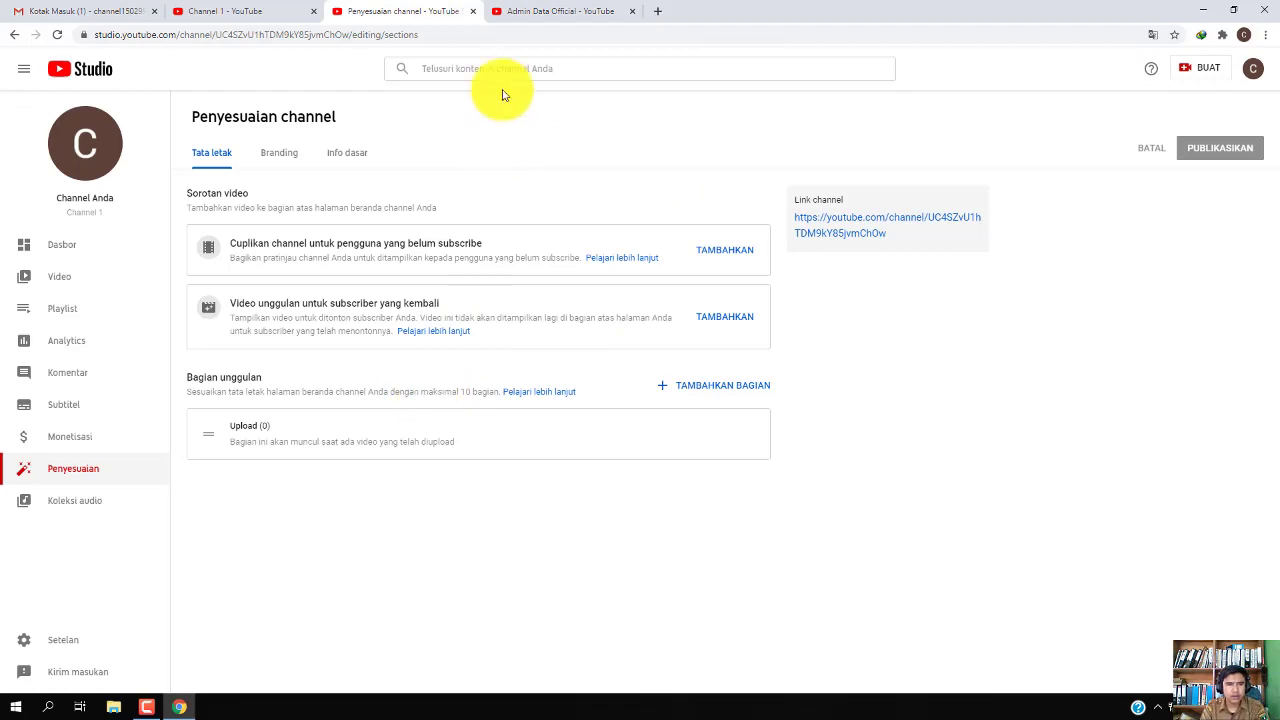
pyautogui.click(531, 9)
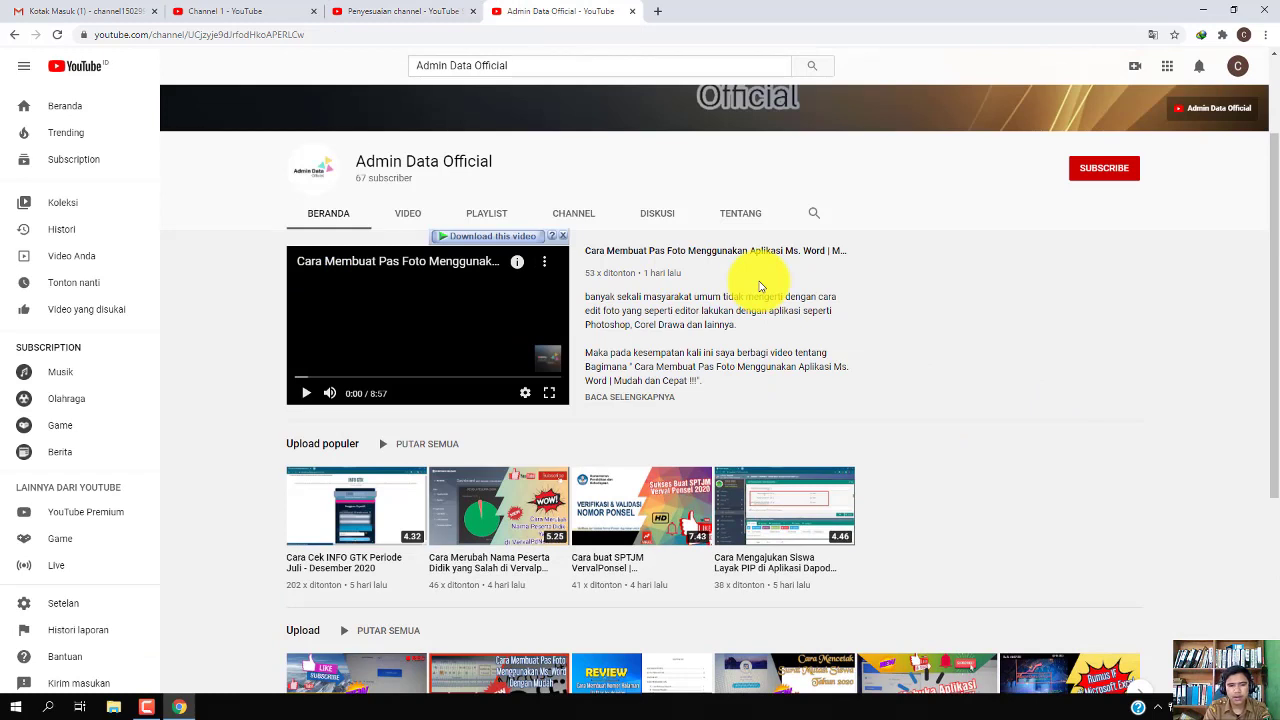
pyautogui.click(403, 10)
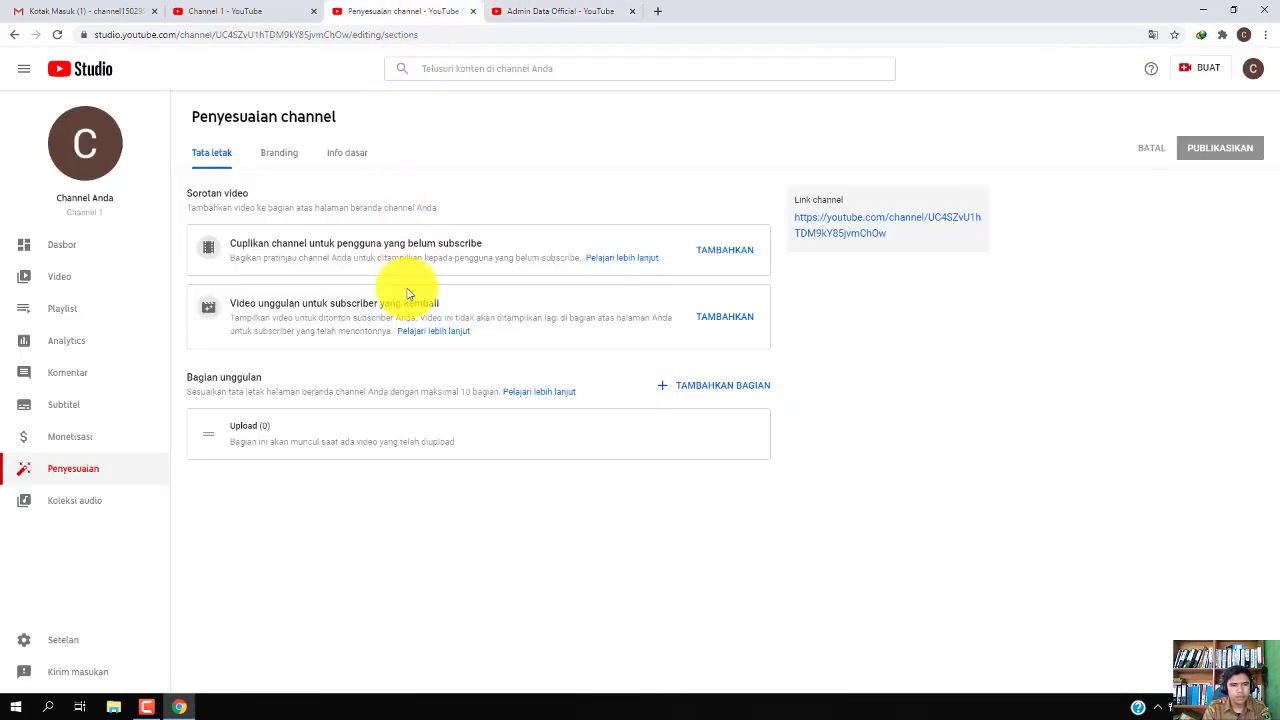
pyautogui.click(524, 7)
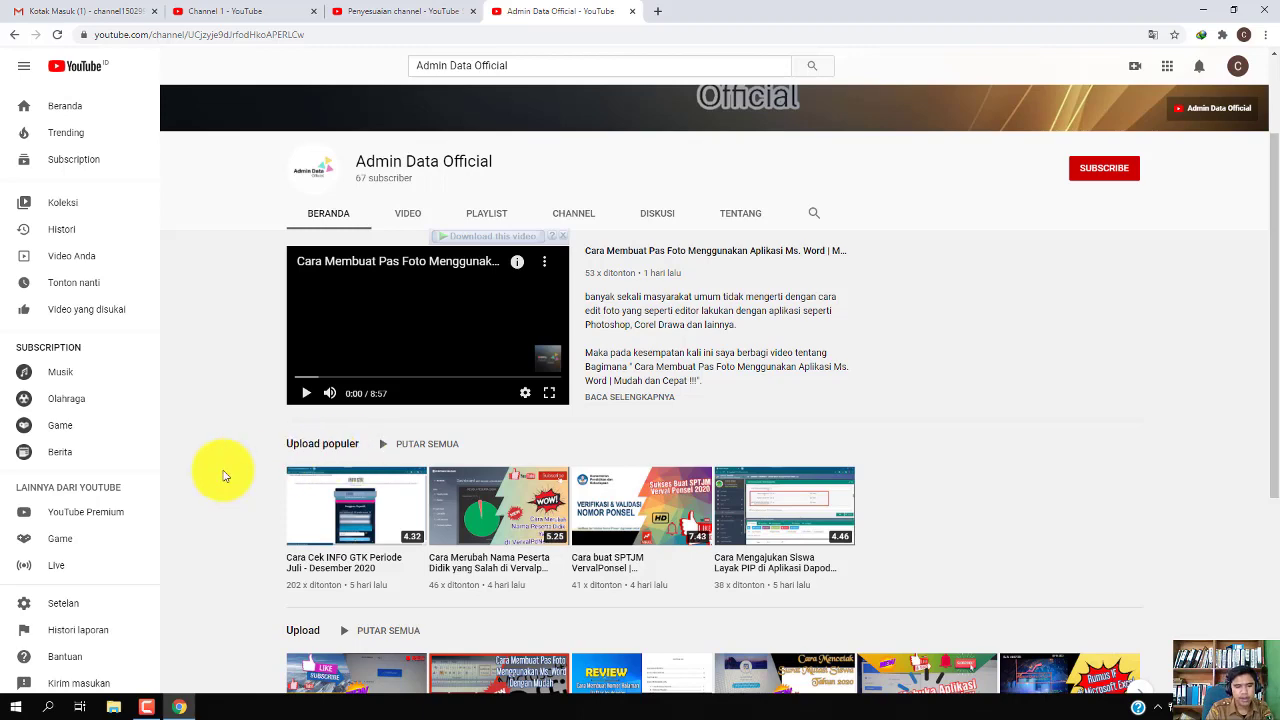
pyautogui.scroll(-3, 223, 471)
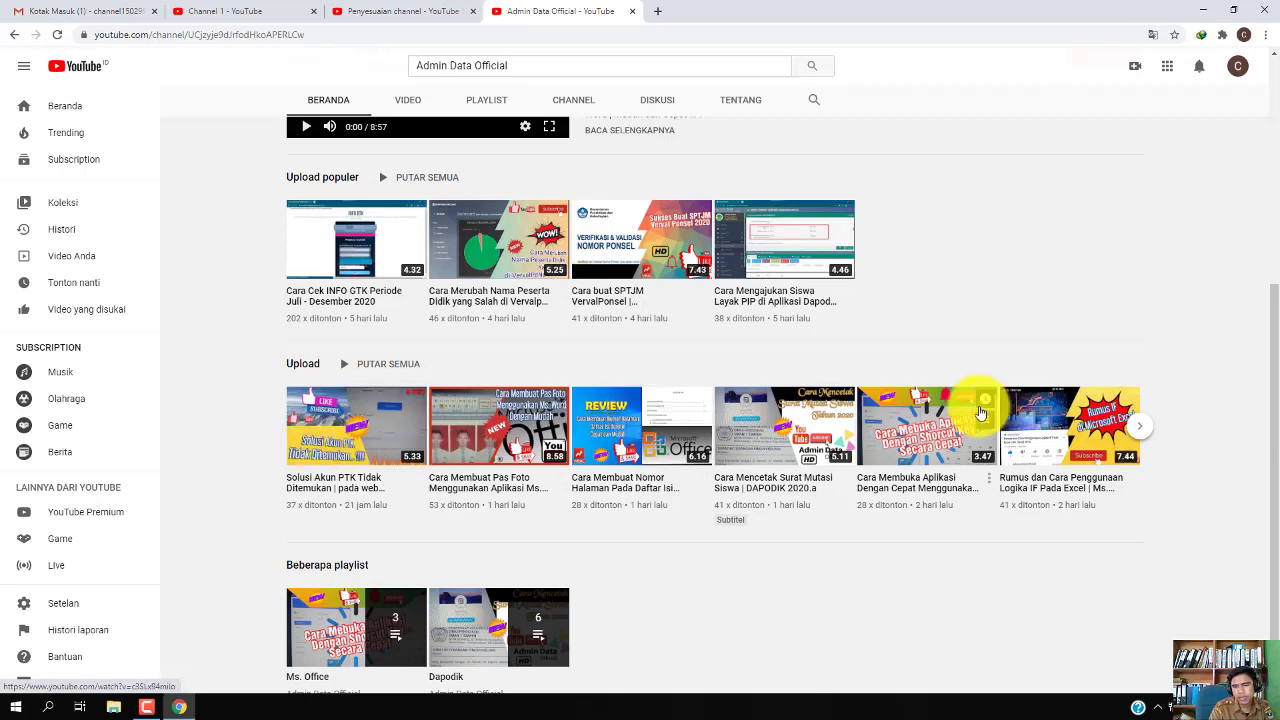
pyautogui.scroll(-1, 805, 552)
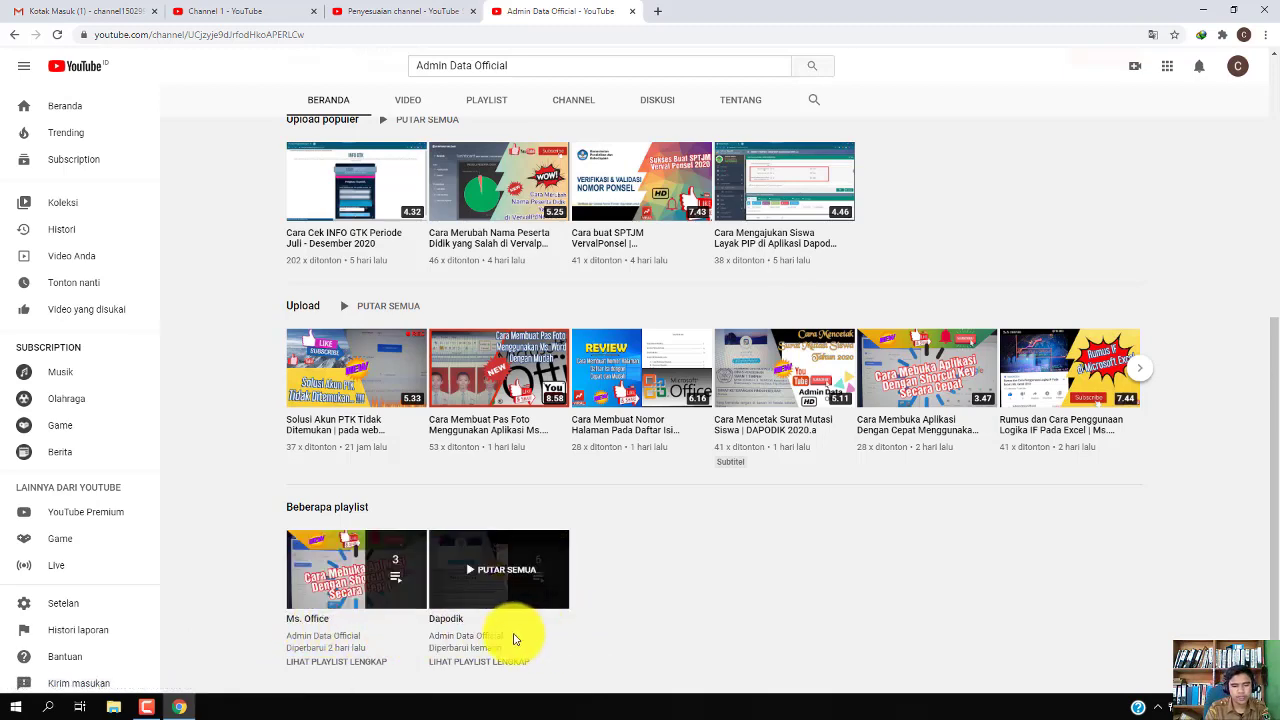
pyautogui.scroll(5, 629, 651)
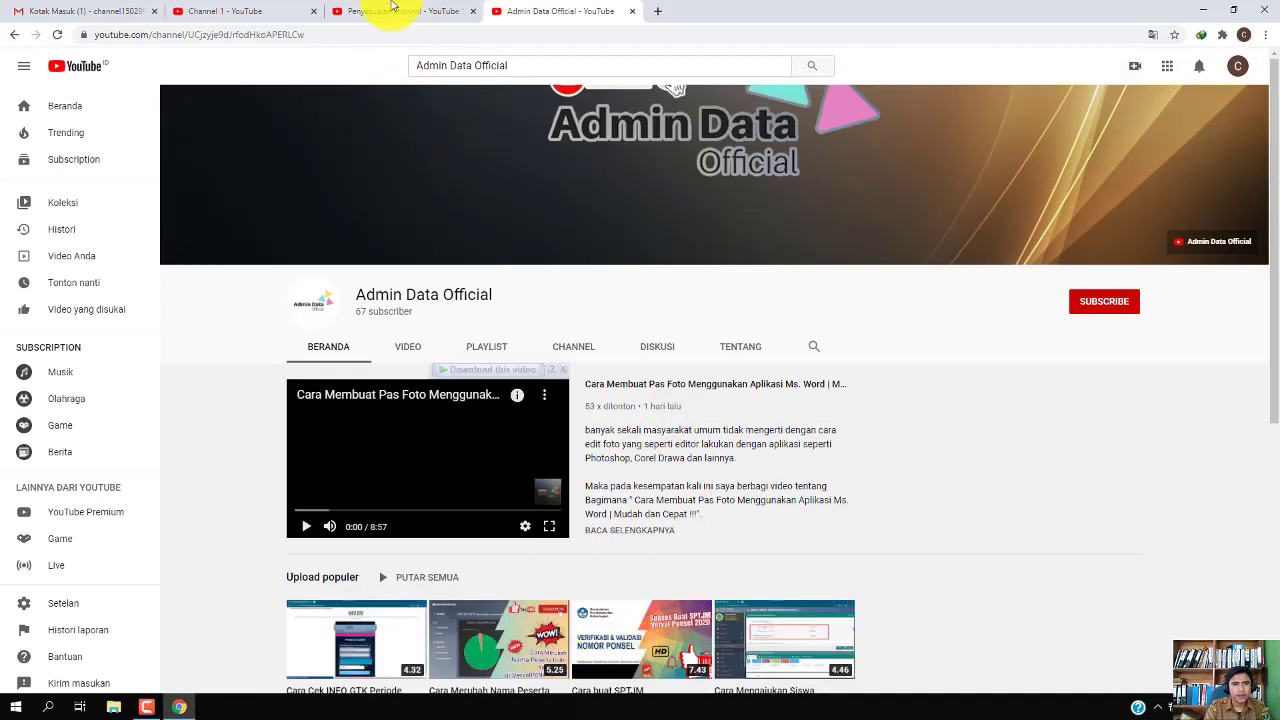
pyautogui.click(390, 8)
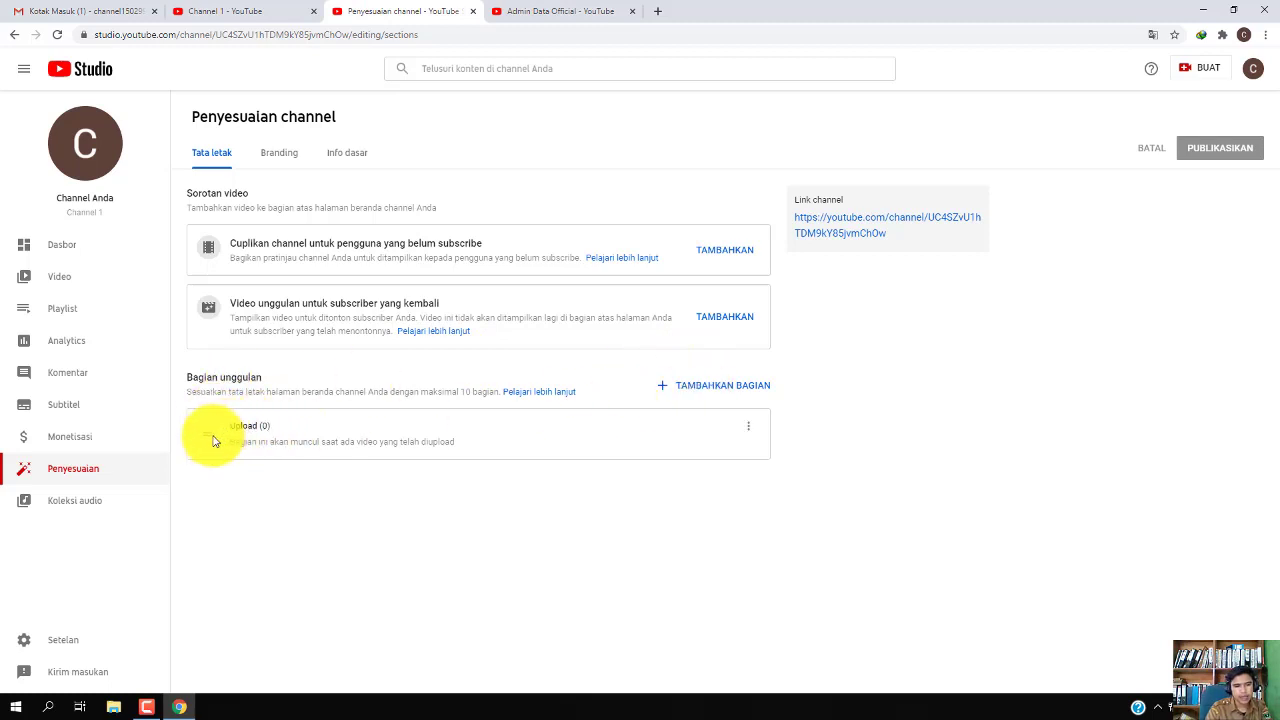
# Add an 'Upload populer' section and drag 'Upload' below it in the featured sections
pyautogui.click(726, 390)
pyautogui.click(728, 140)
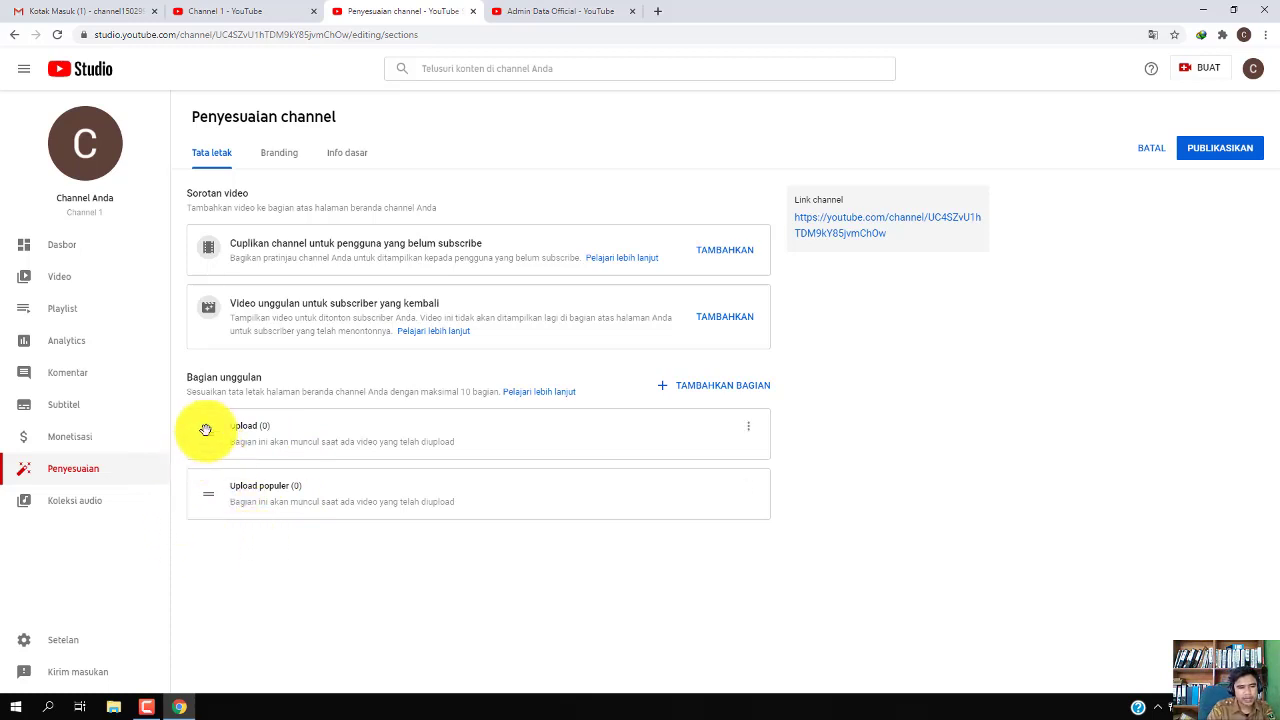
pyautogui.moveTo(211, 437); pyautogui.dragTo(208, 519)
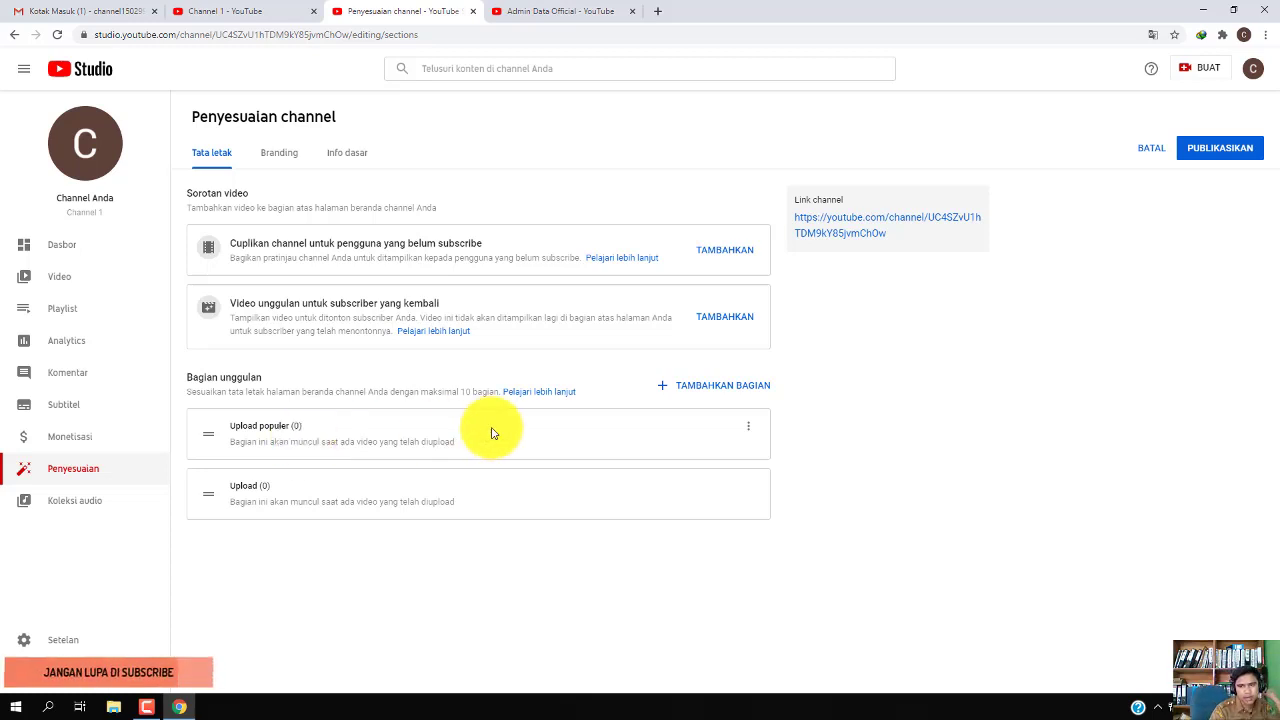
# Review the Branding and Info dasar tabs, publish the Tata letak changes, then go to Dasbor
pyautogui.click(282, 154)
pyautogui.click(347, 154)
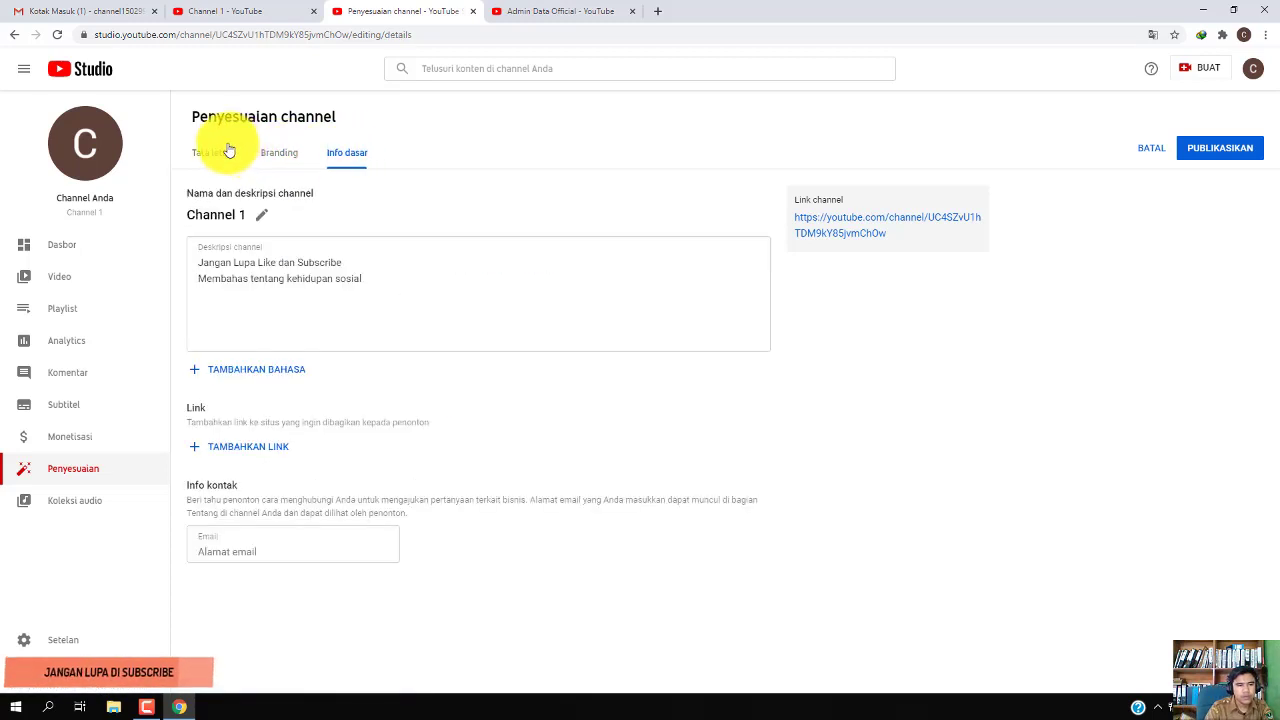
pyautogui.click(221, 152)
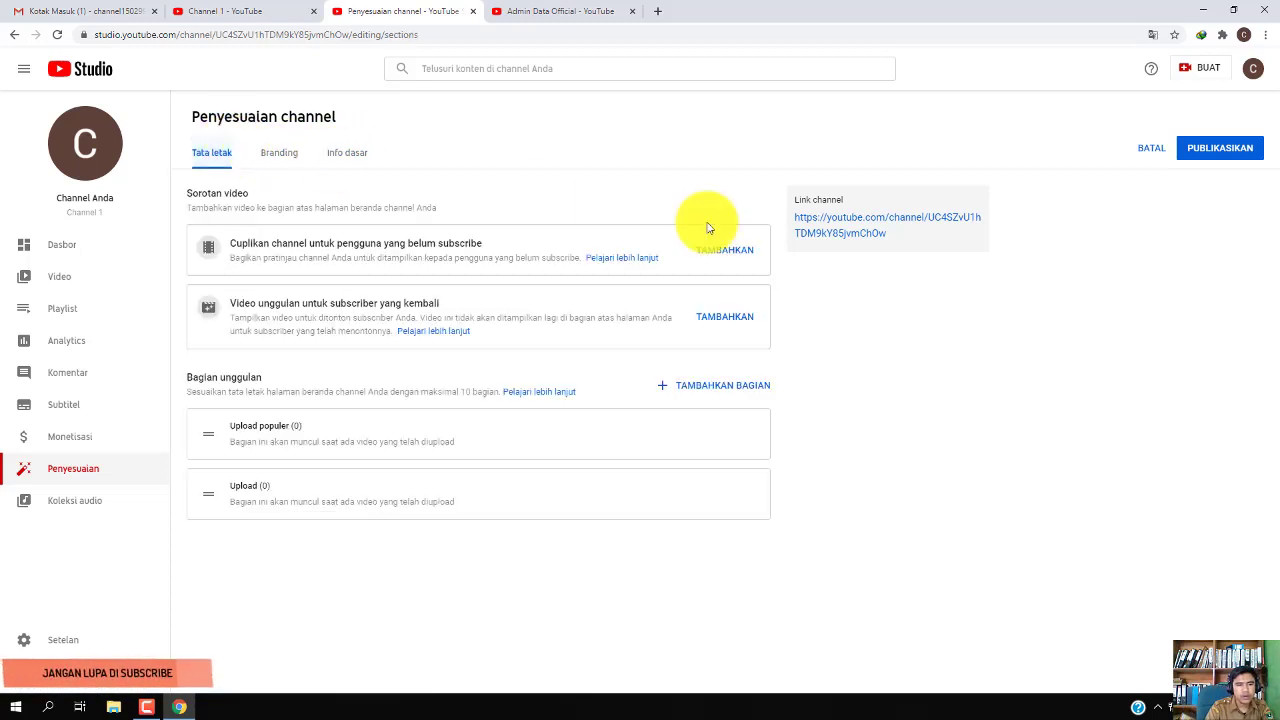
pyautogui.click(1217, 151)
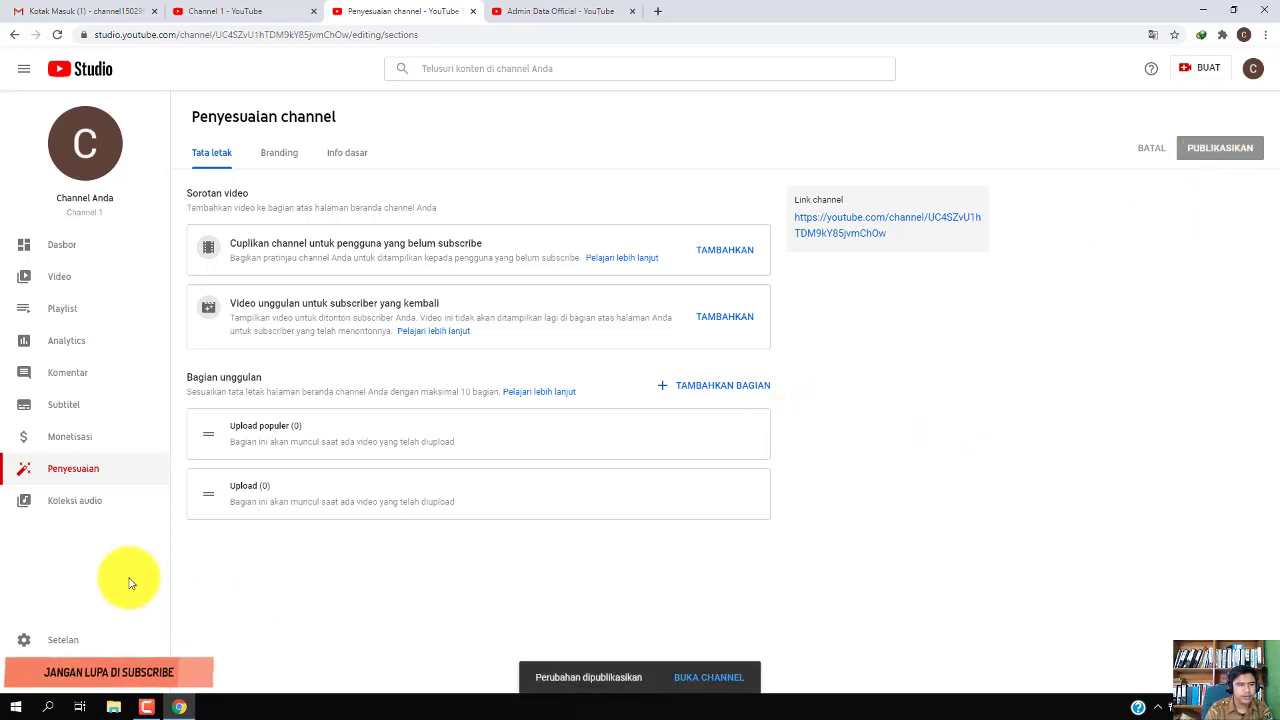
pyautogui.click(60, 250)
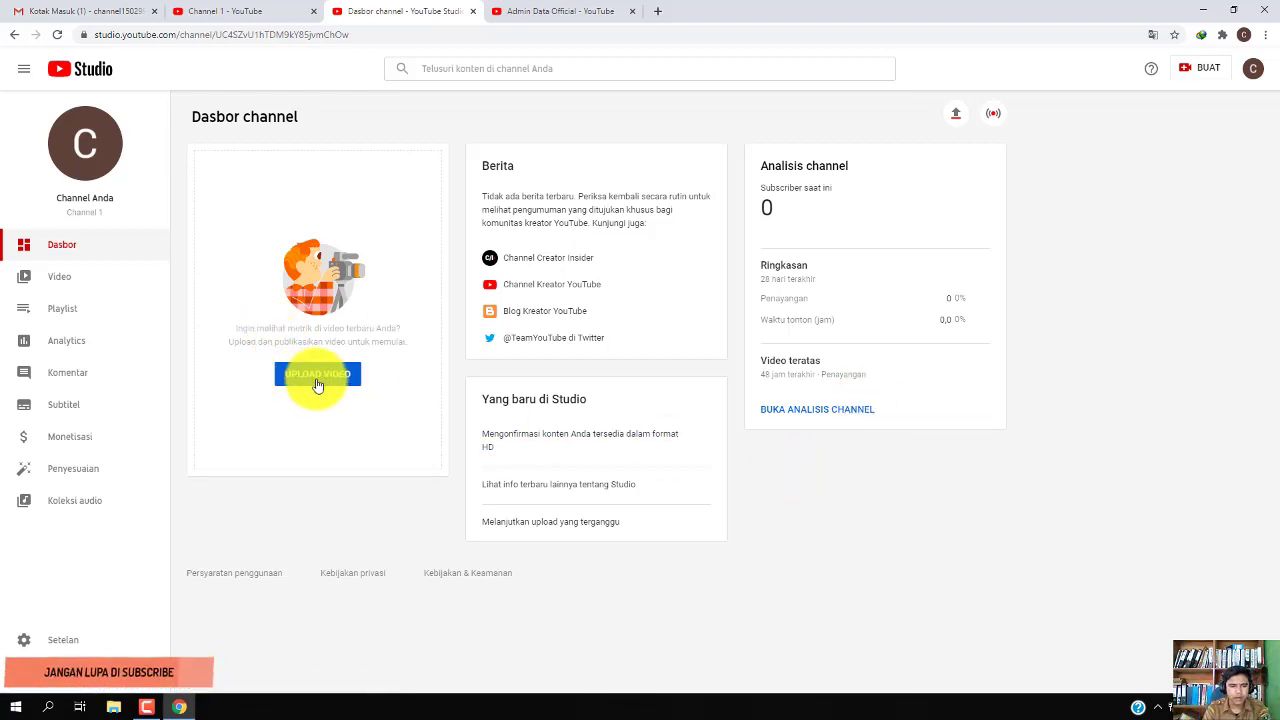
# Start a new upload and pick the shortcut key video from Documents > Camtasia > shortcut key
pyautogui.click(963, 116)
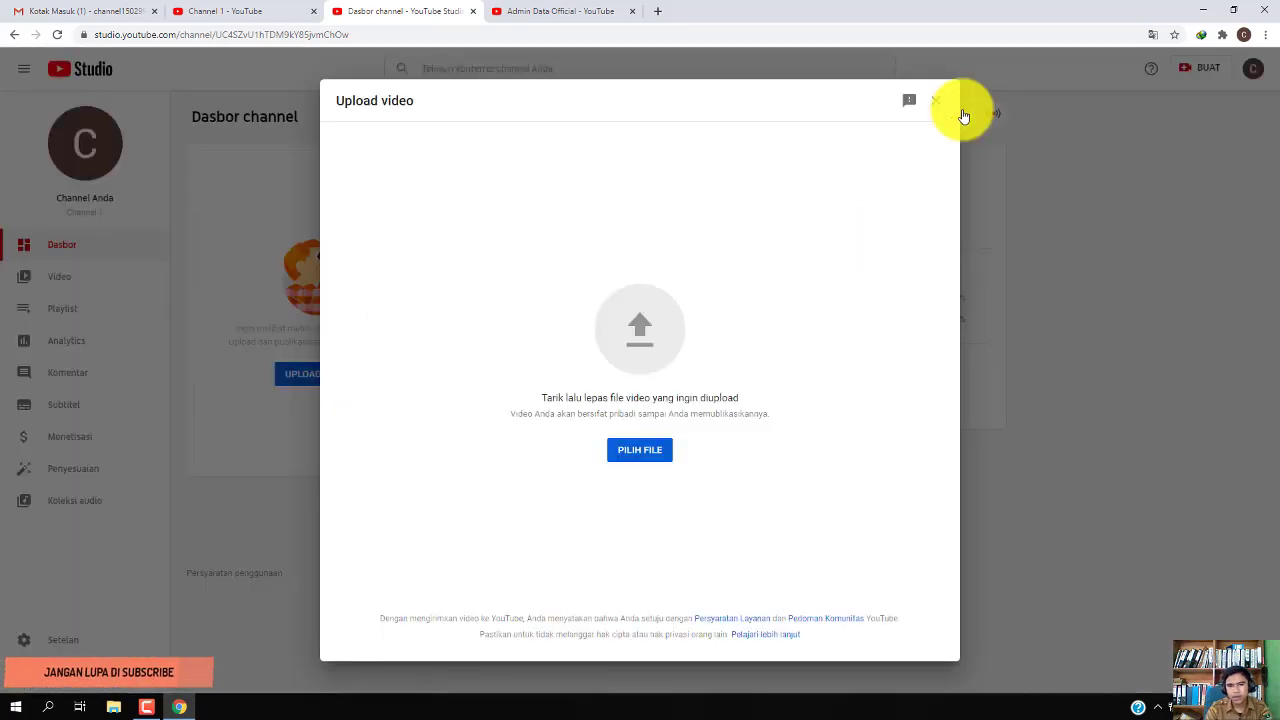
pyautogui.click(643, 450)
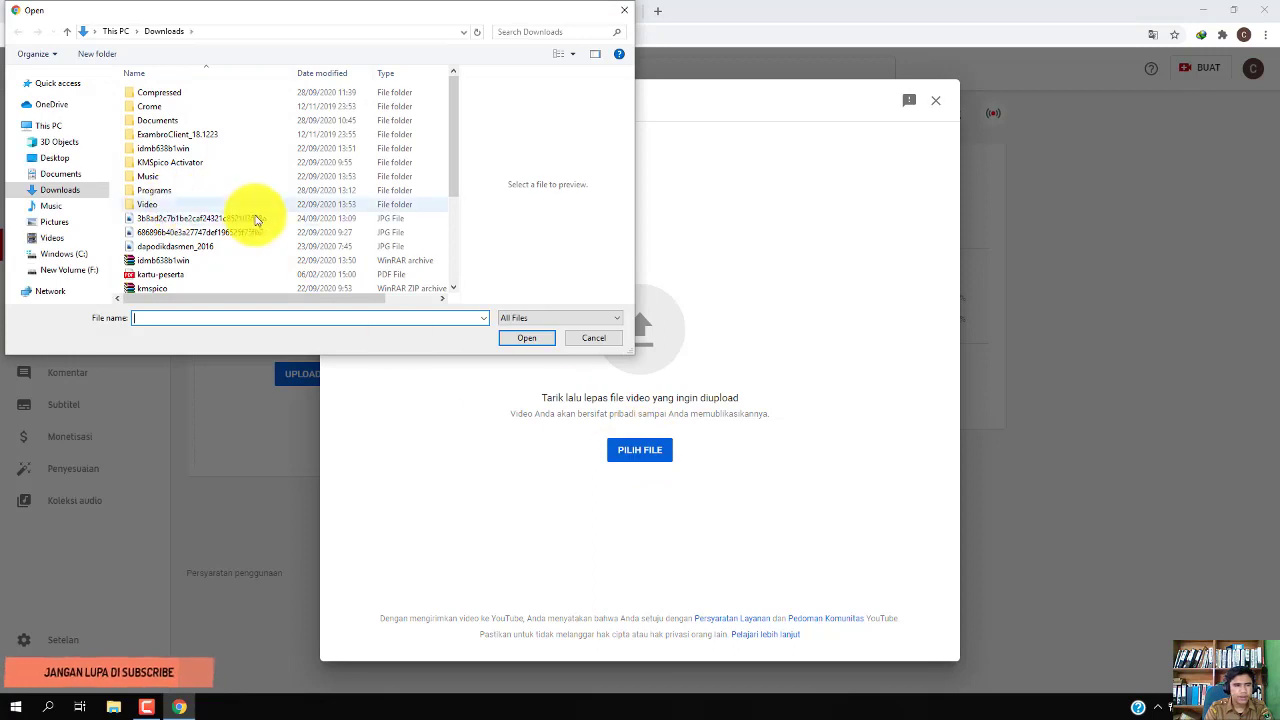
pyautogui.scroll(-5, 253, 218)
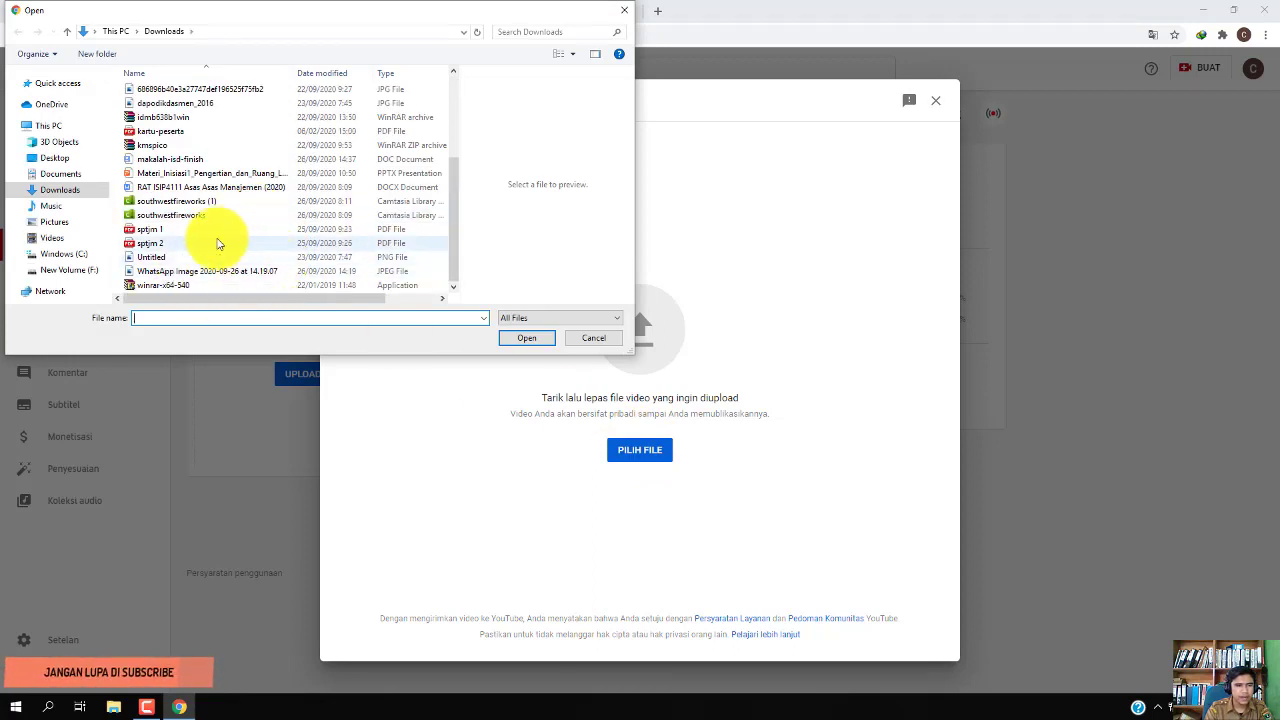
pyautogui.click(82, 193)
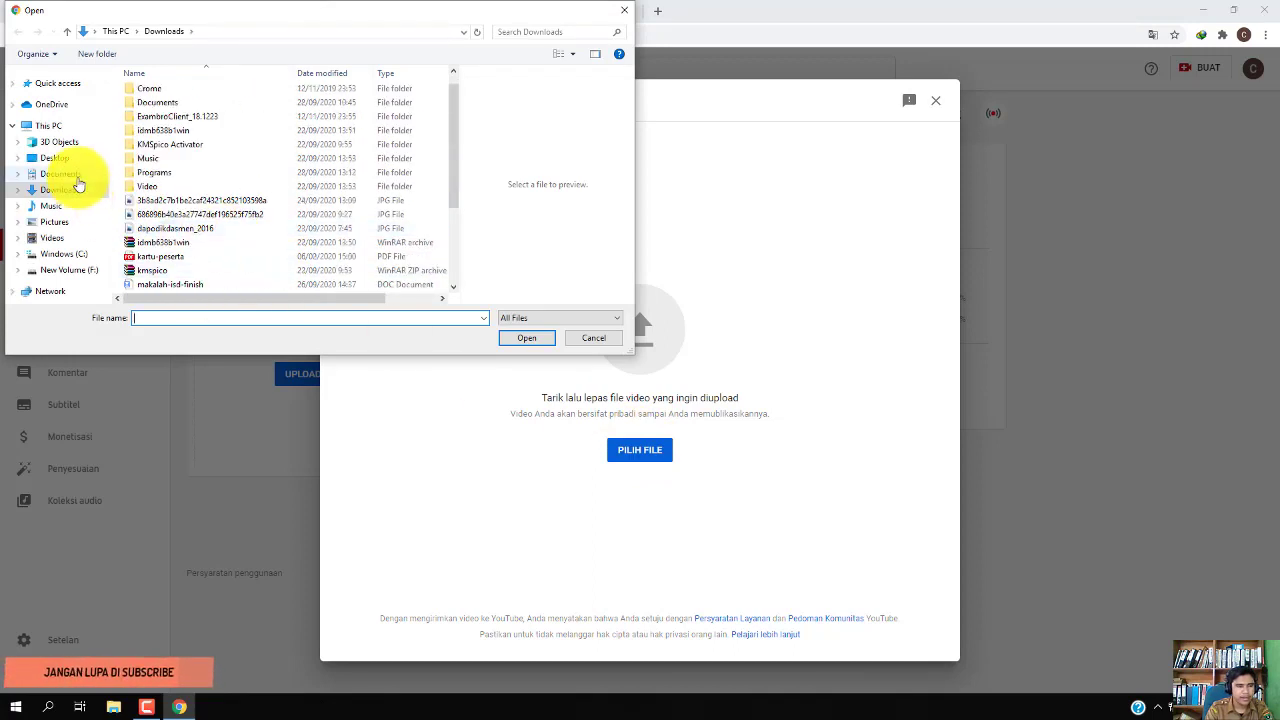
pyautogui.click(75, 176)
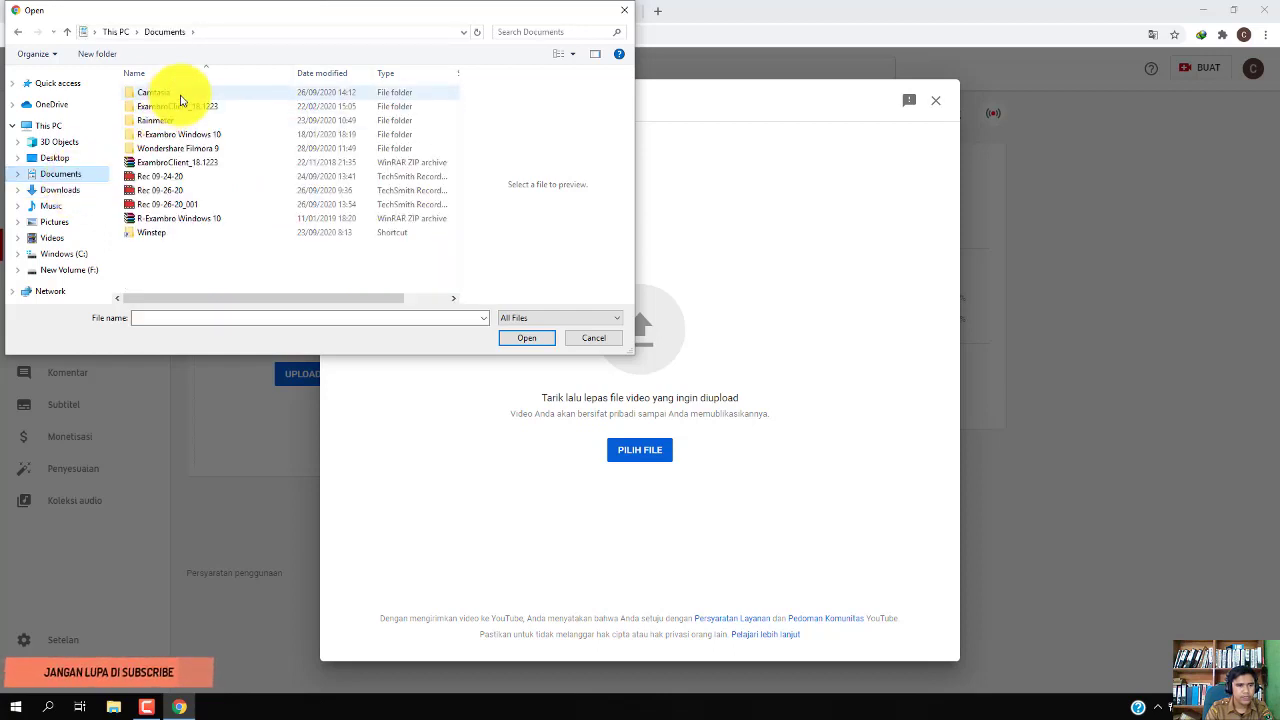
pyautogui.doubleClick(180, 94)
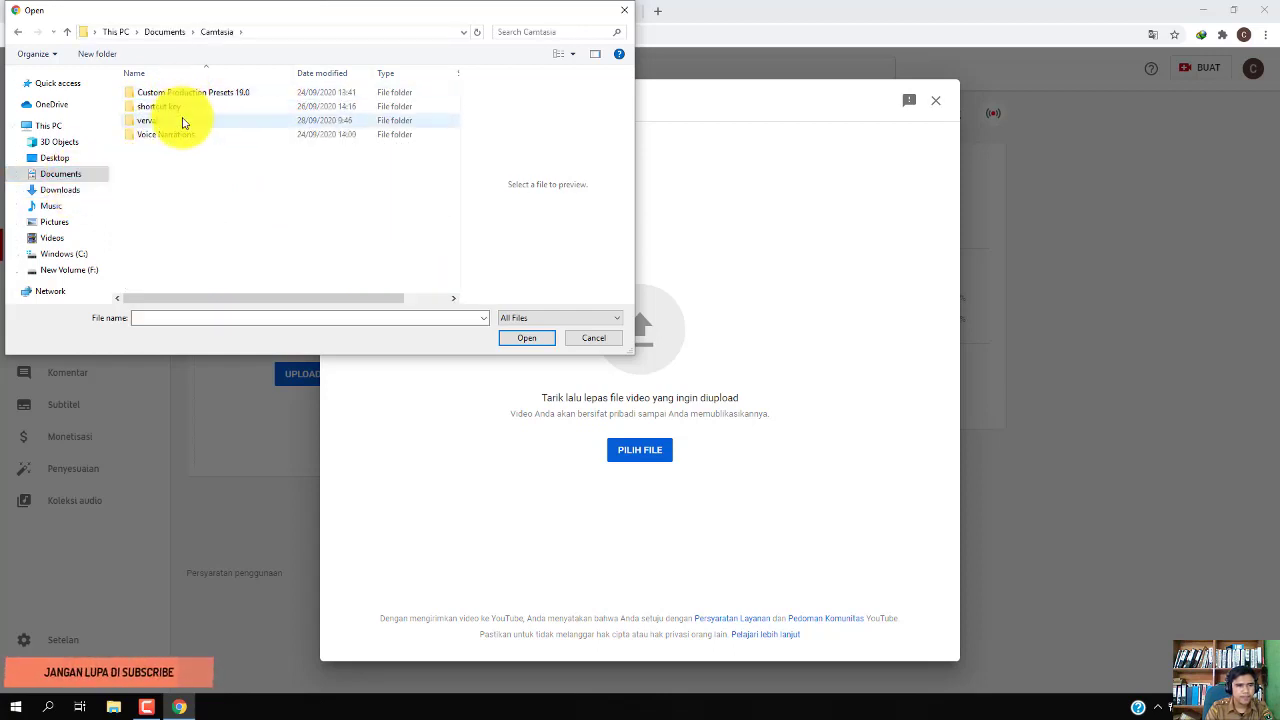
pyautogui.doubleClick(180, 107)
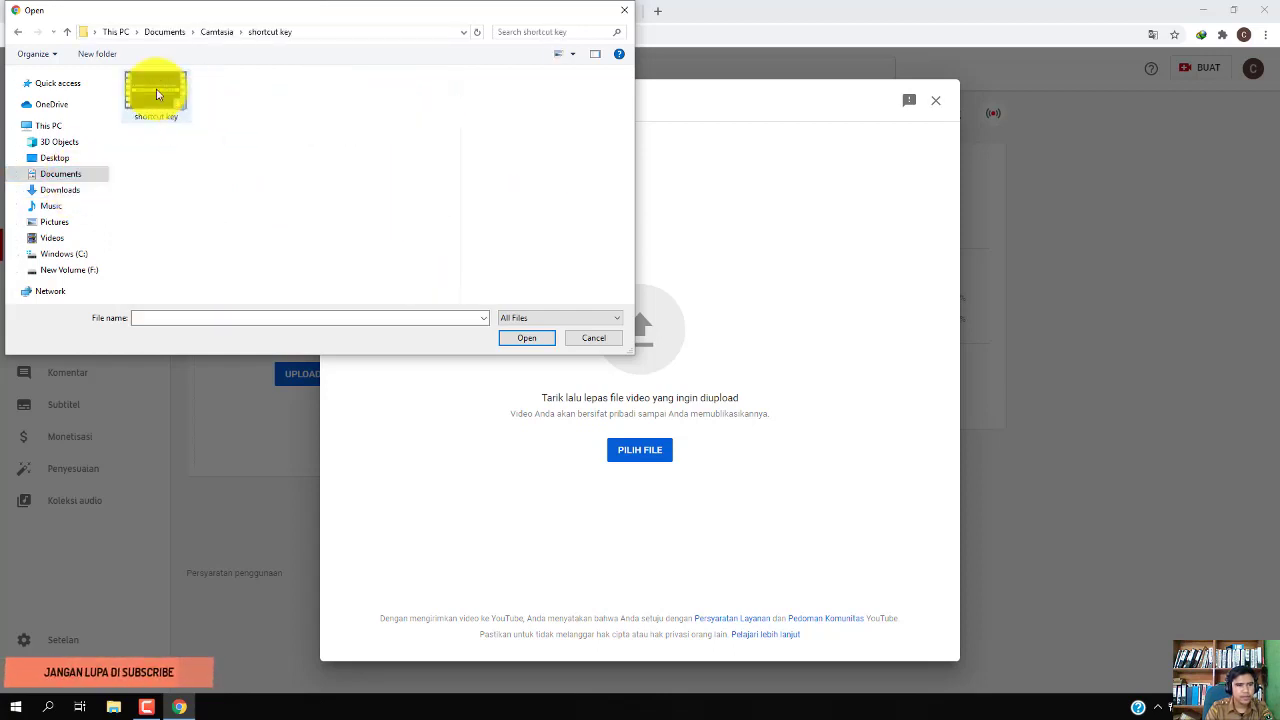
pyautogui.click(156, 97)
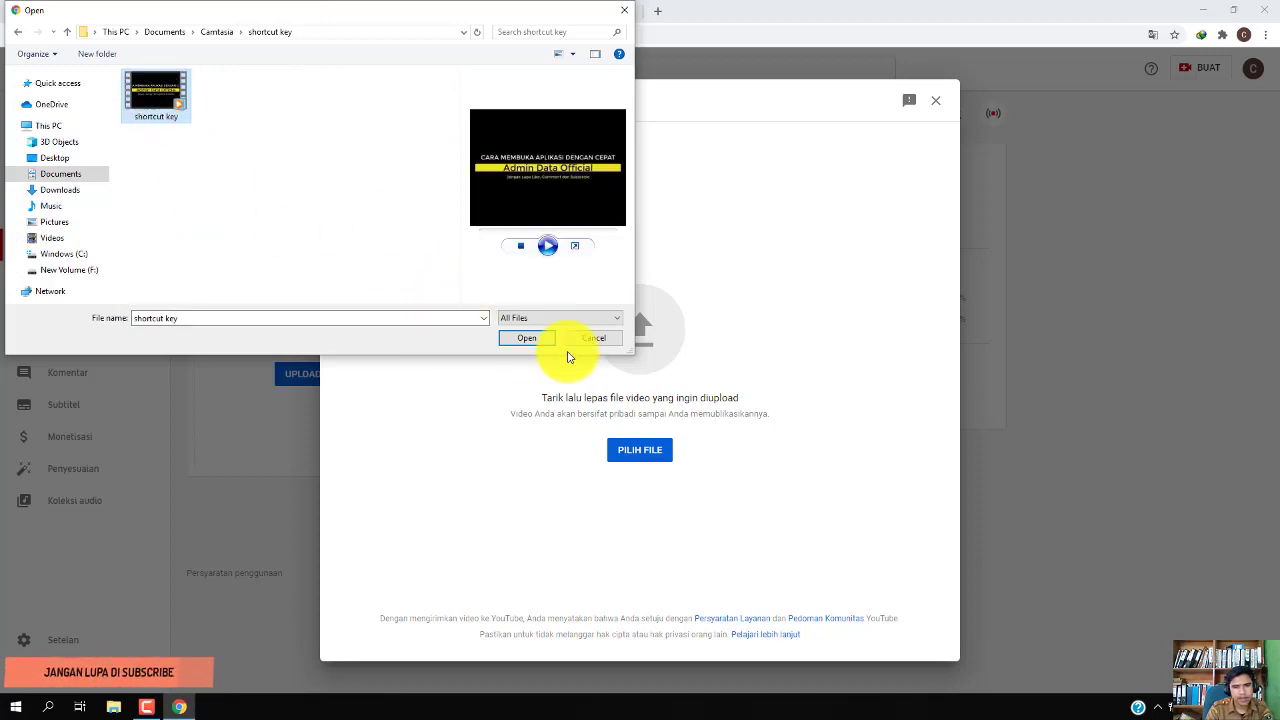
# Load the chosen video and replace its default title with 'Cara membuat Shortcut Key Aplikasi'
pyautogui.click(522, 338)
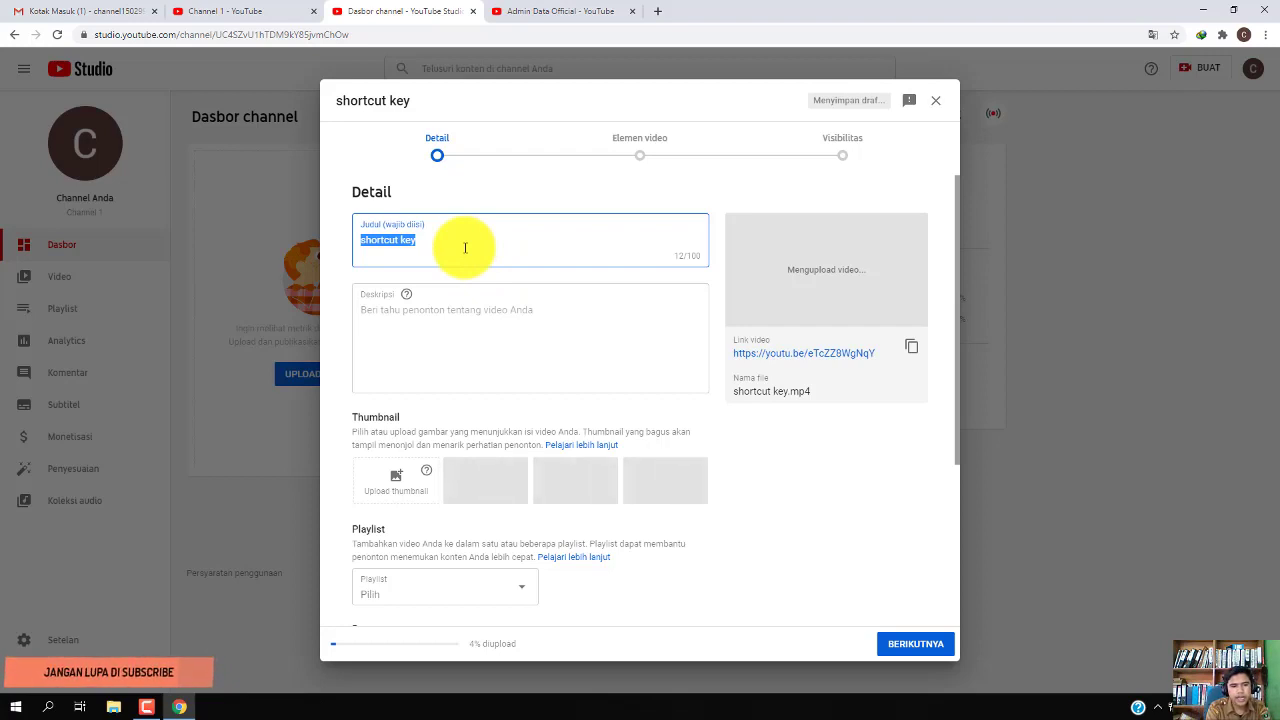
pyautogui.press('BackSpace')
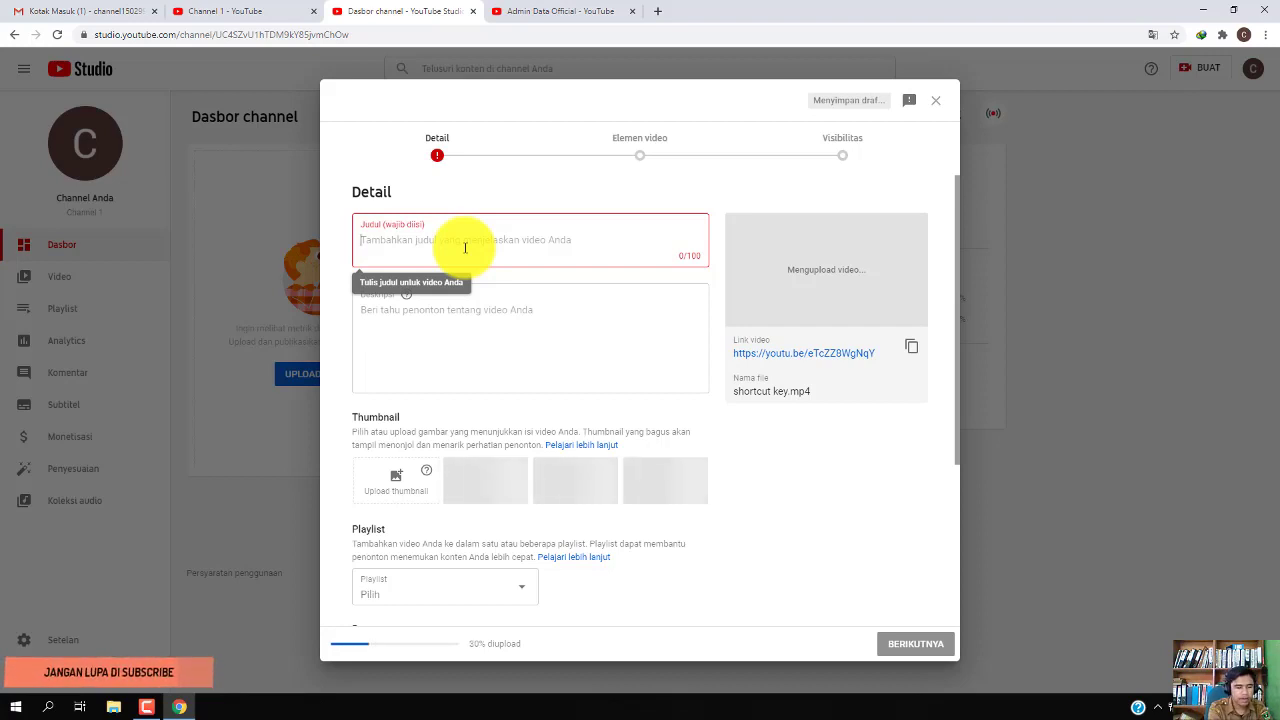
pyautogui.write('Ver')
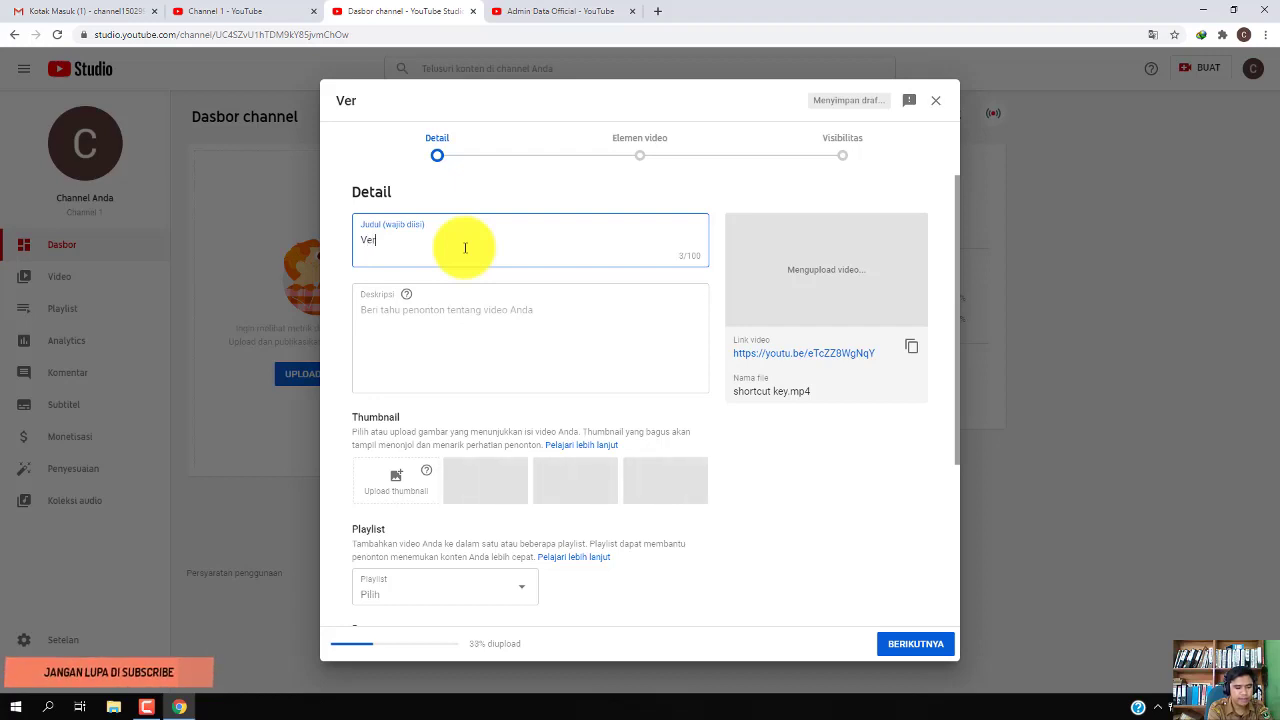
pyautogui.write('va')
pyautogui.press('BackSpace')
pyautogui.press('BackSpace')
pyautogui.press('BackSpace')
pyautogui.press('BackSpace')
pyautogui.press('BackSpace')
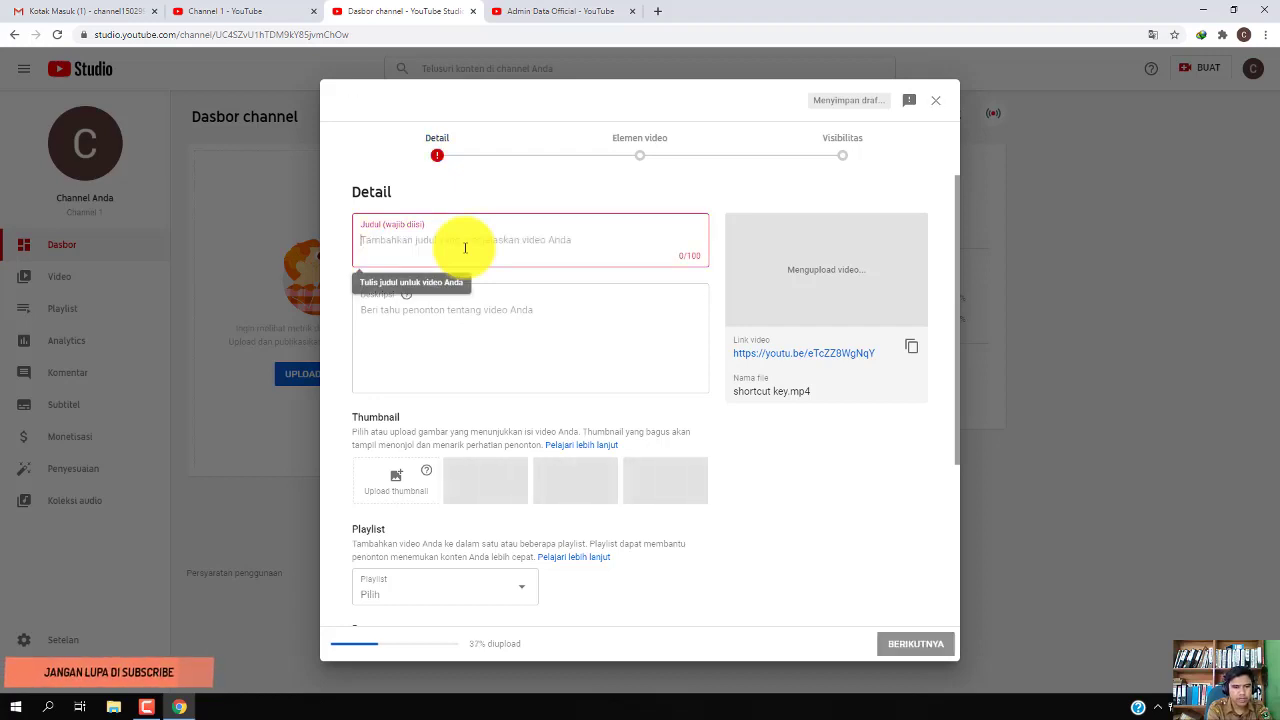
pyautogui.write('Sho')
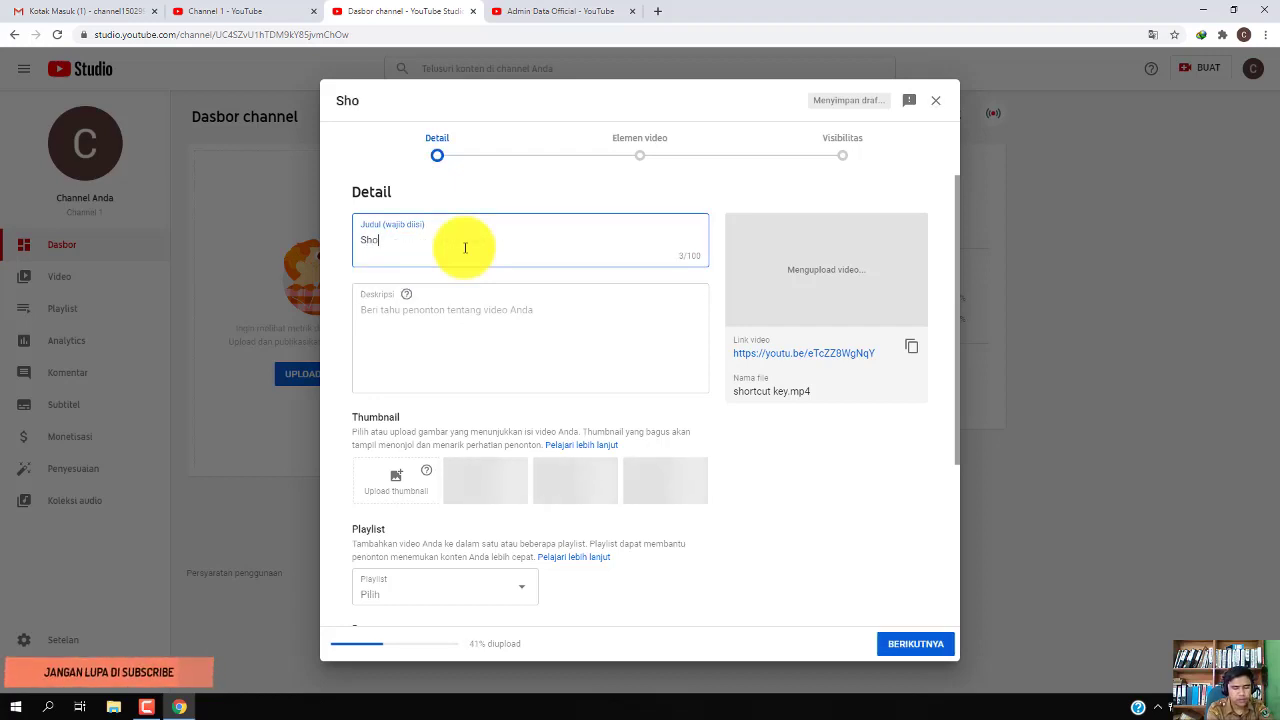
pyautogui.press('BackSpace')
pyautogui.press('BackSpace')
pyautogui.press('BackSpace')
pyautogui.write('Cara ')
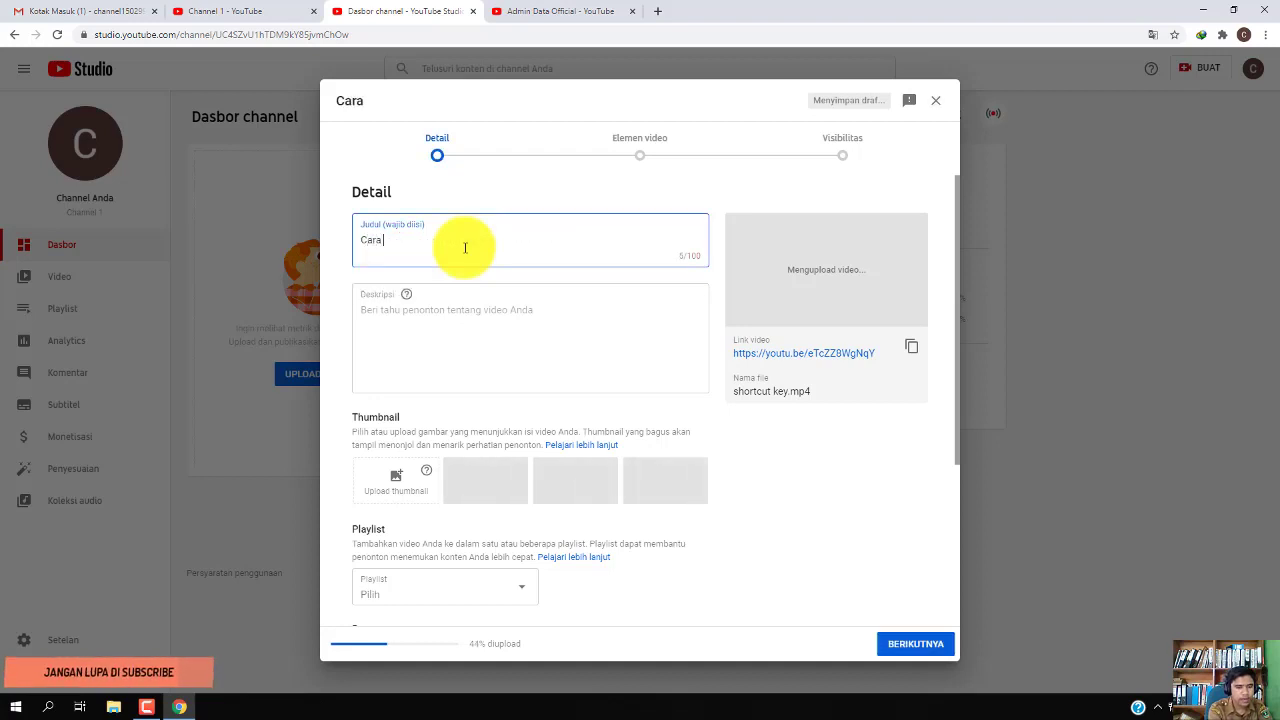
pyautogui.write('membua')
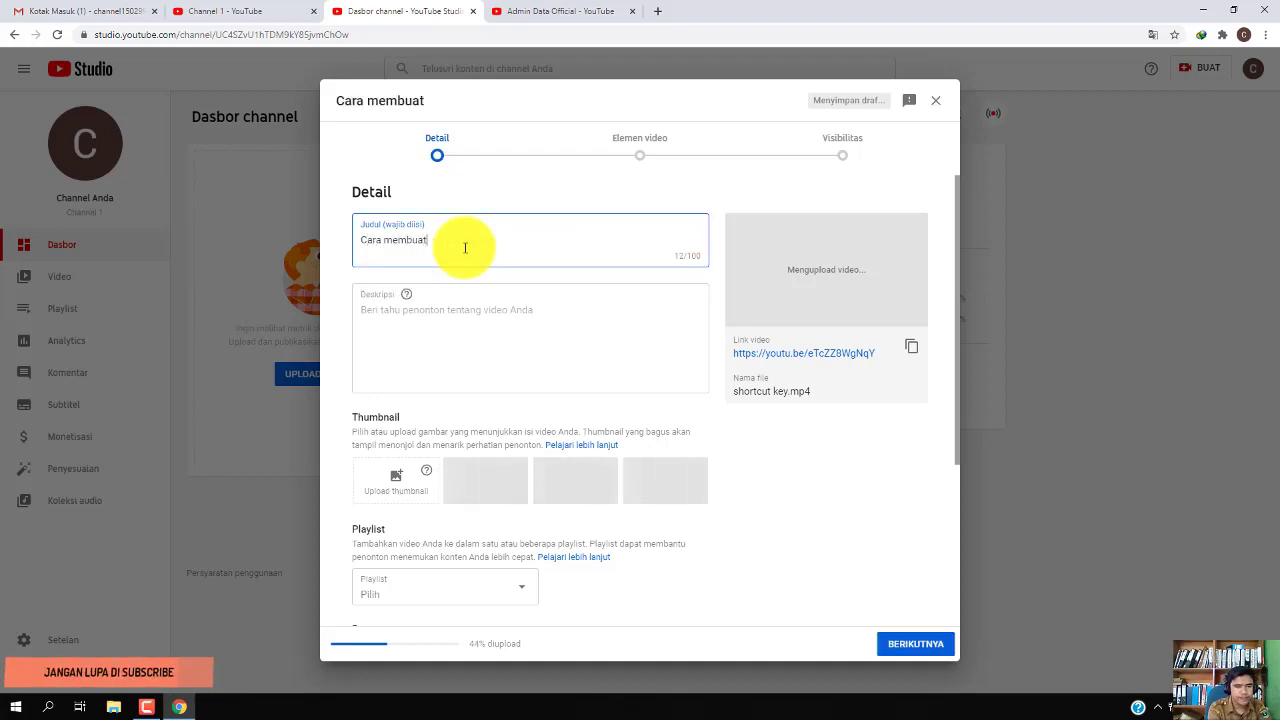
pyautogui.write('t')
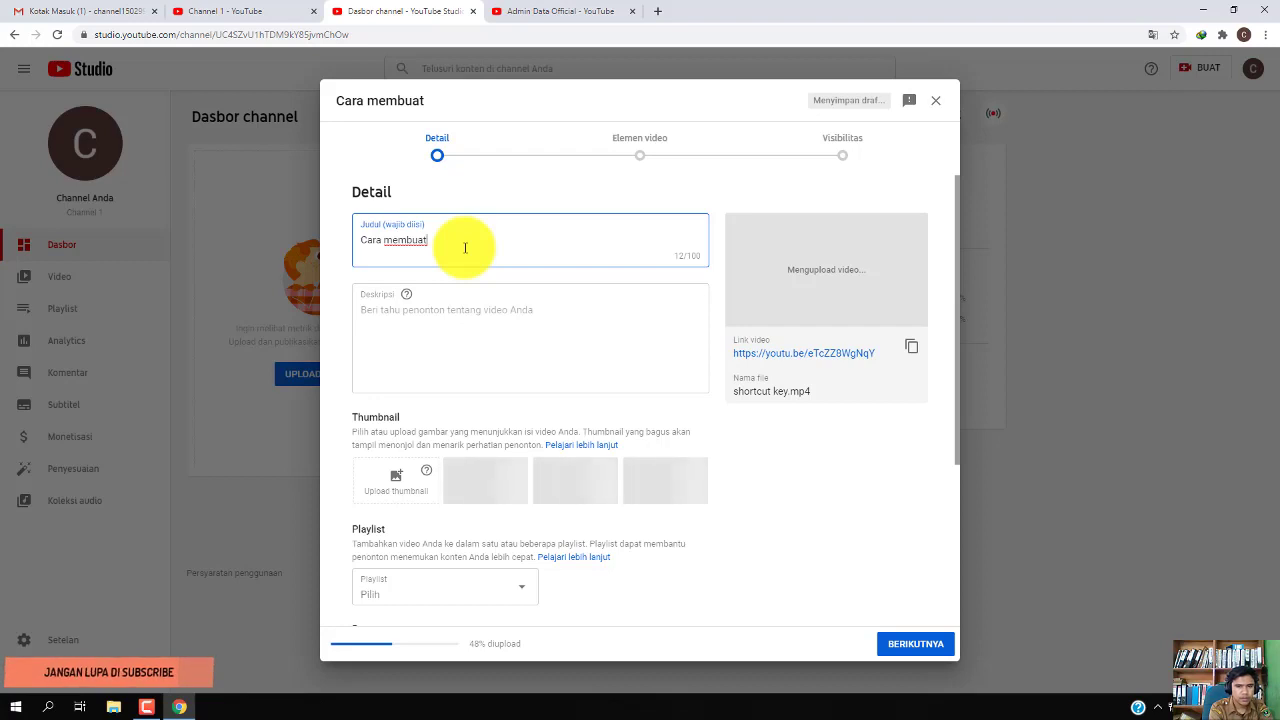
pyautogui.write(' Shor')
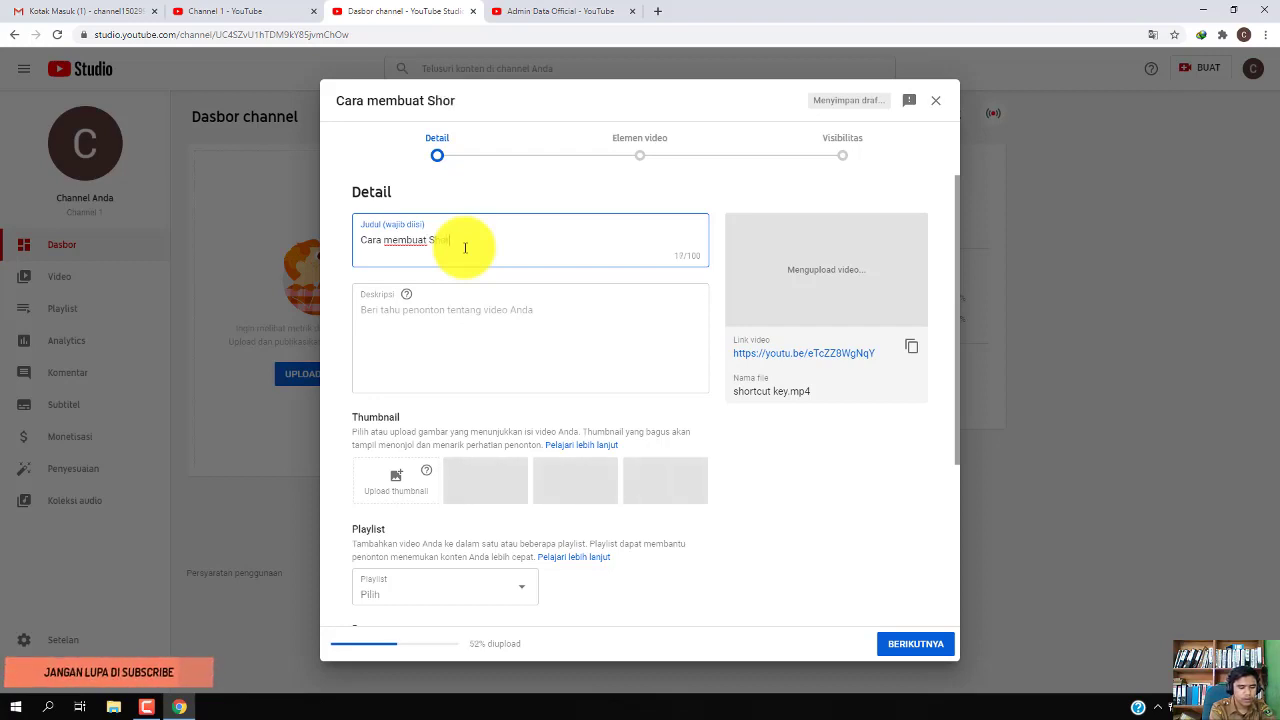
pyautogui.write('tcut ')
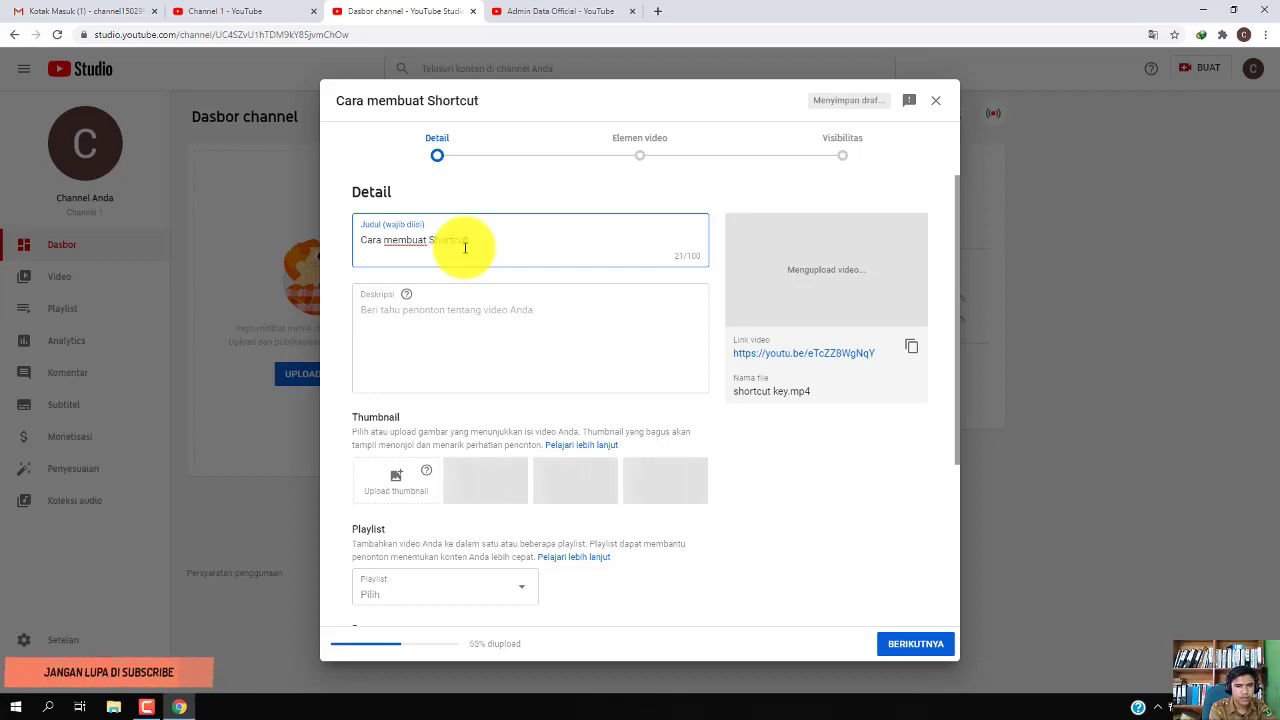
pyautogui.write('Key ')
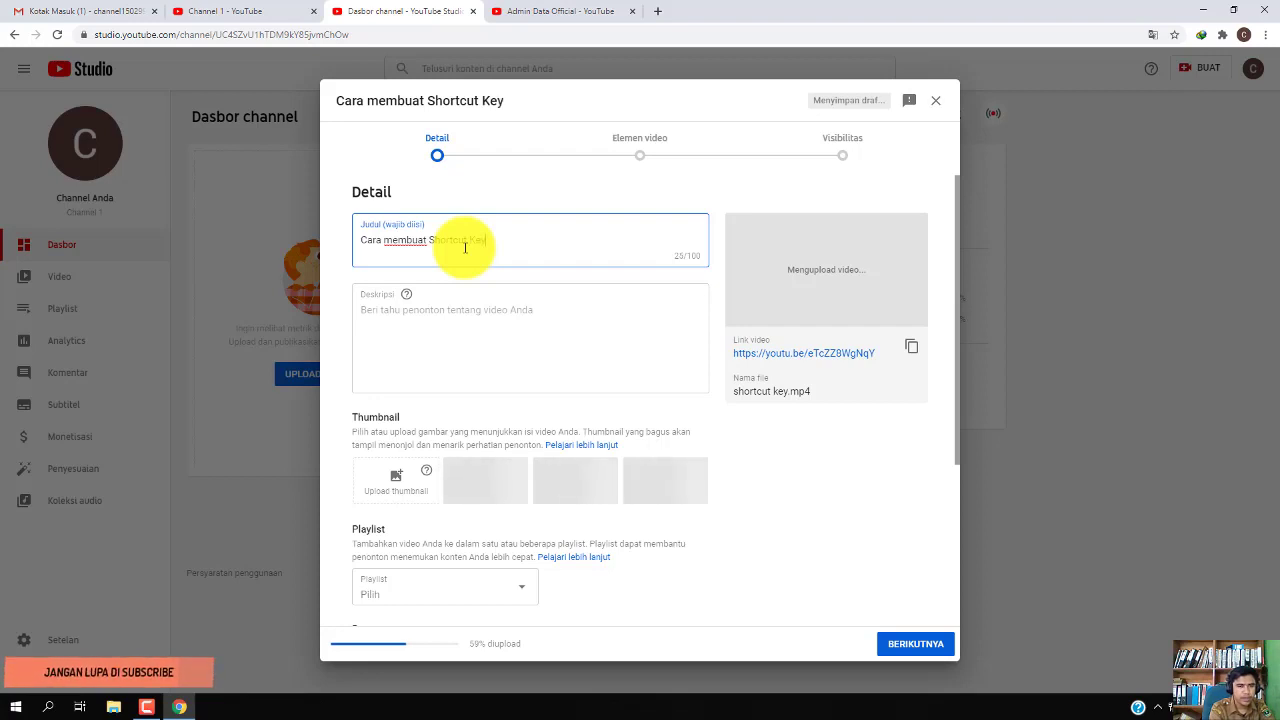
pyautogui.write('Aplikasi')
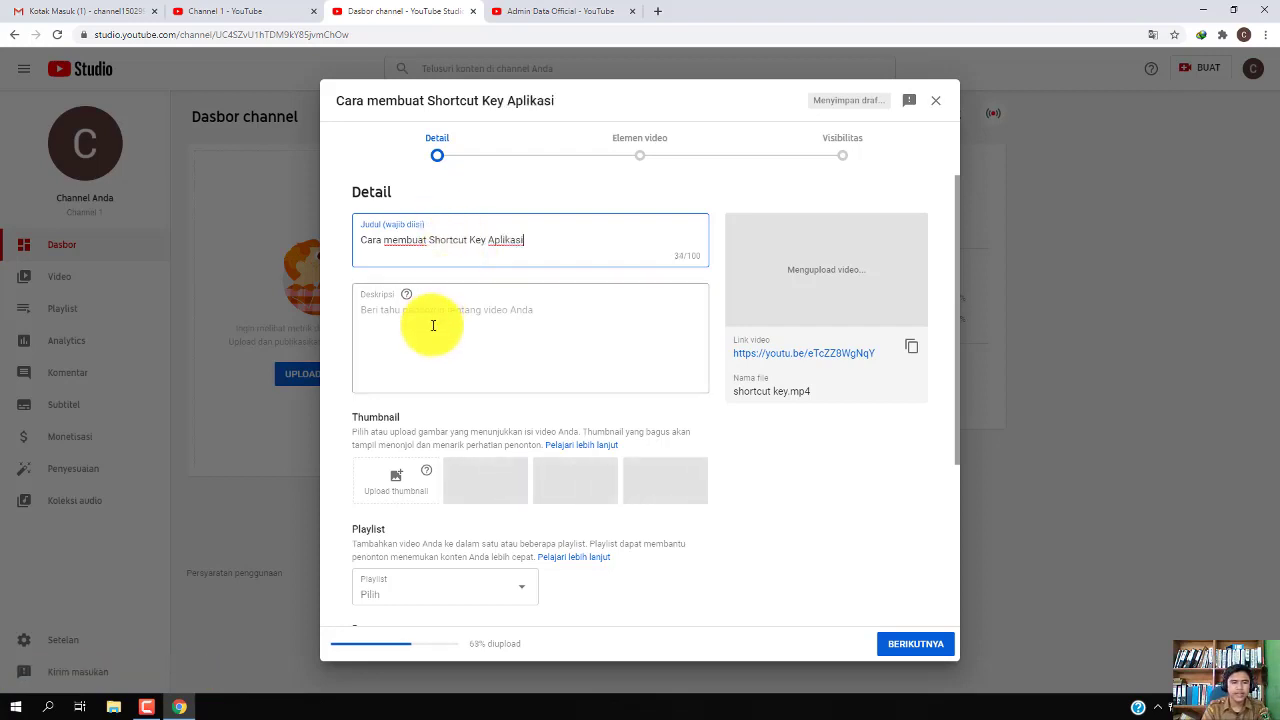
pyautogui.click(448, 305)
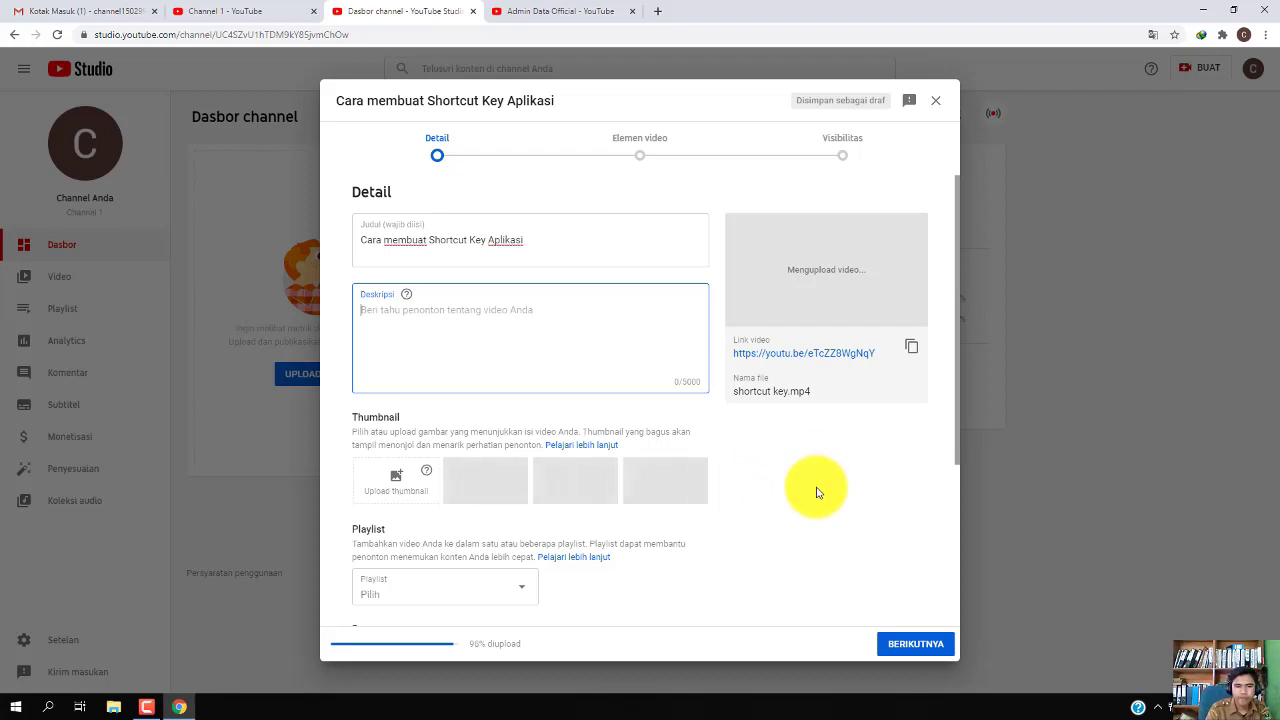
# Expand OPSI LAINNYA and look over the Tag field and the Tanggal perekaman date picker
pyautogui.scroll(-2, 816, 493)
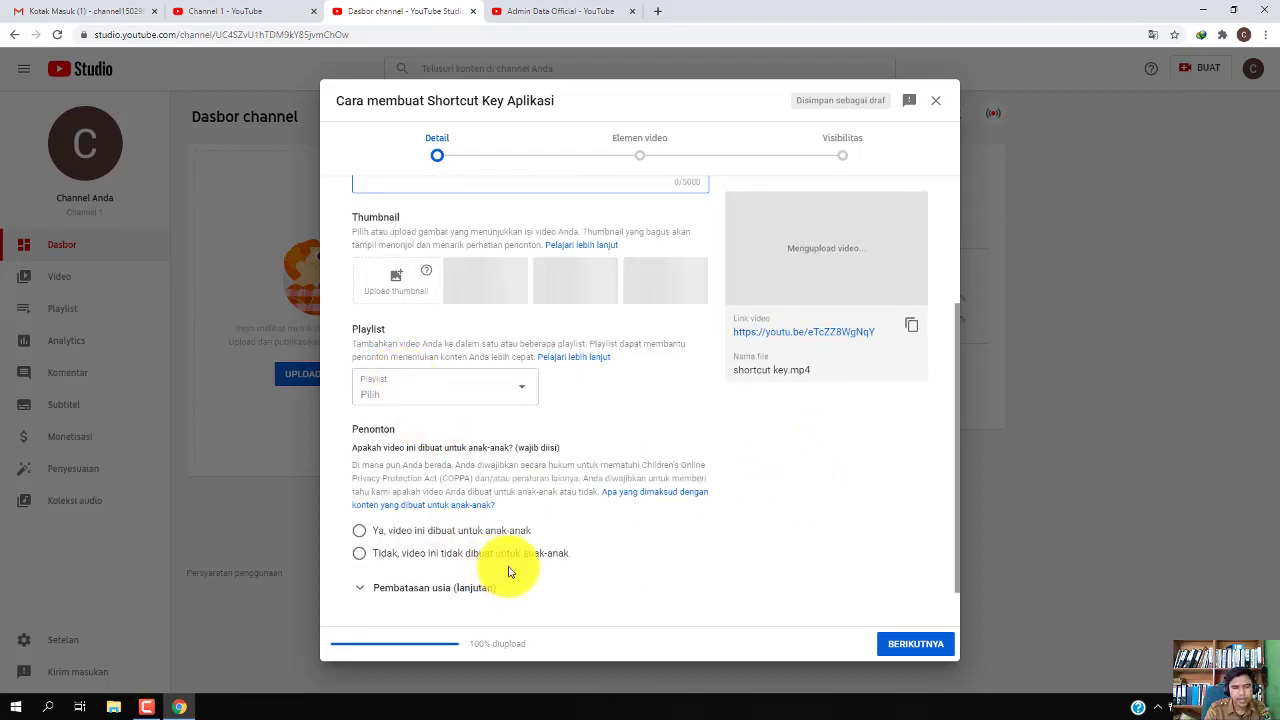
pyautogui.scroll(-1, 525, 566)
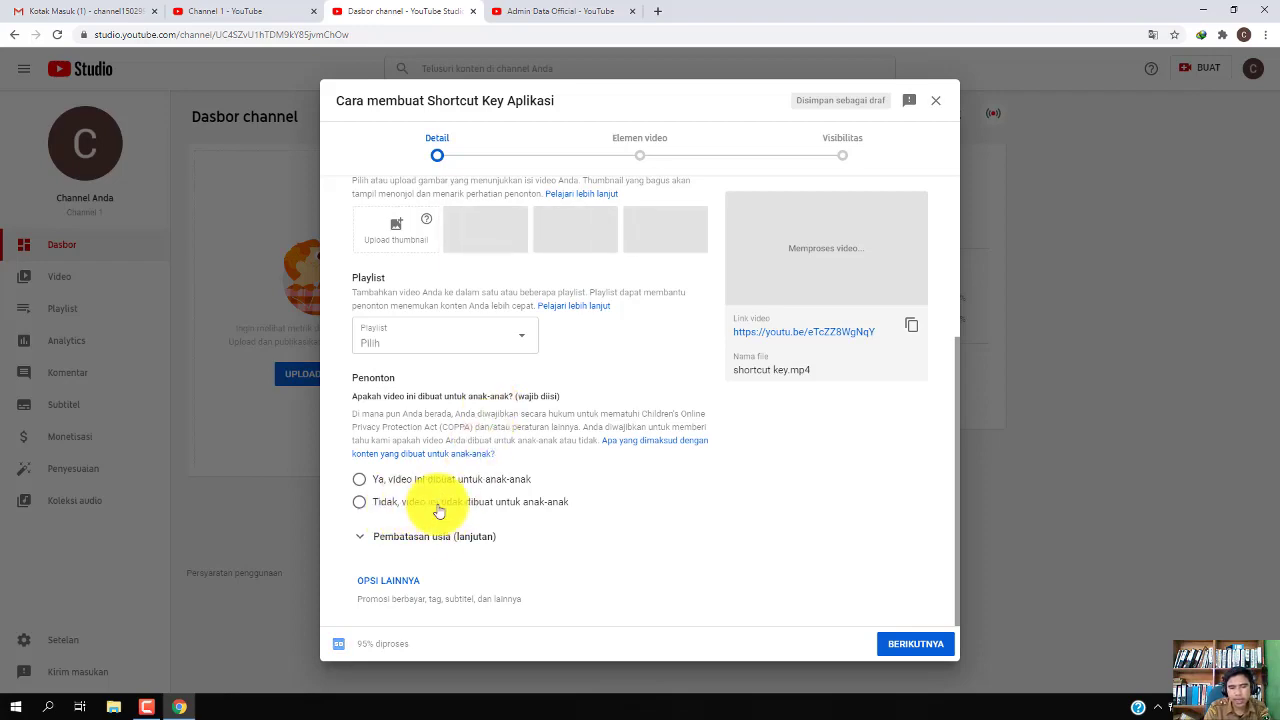
pyautogui.click(397, 584)
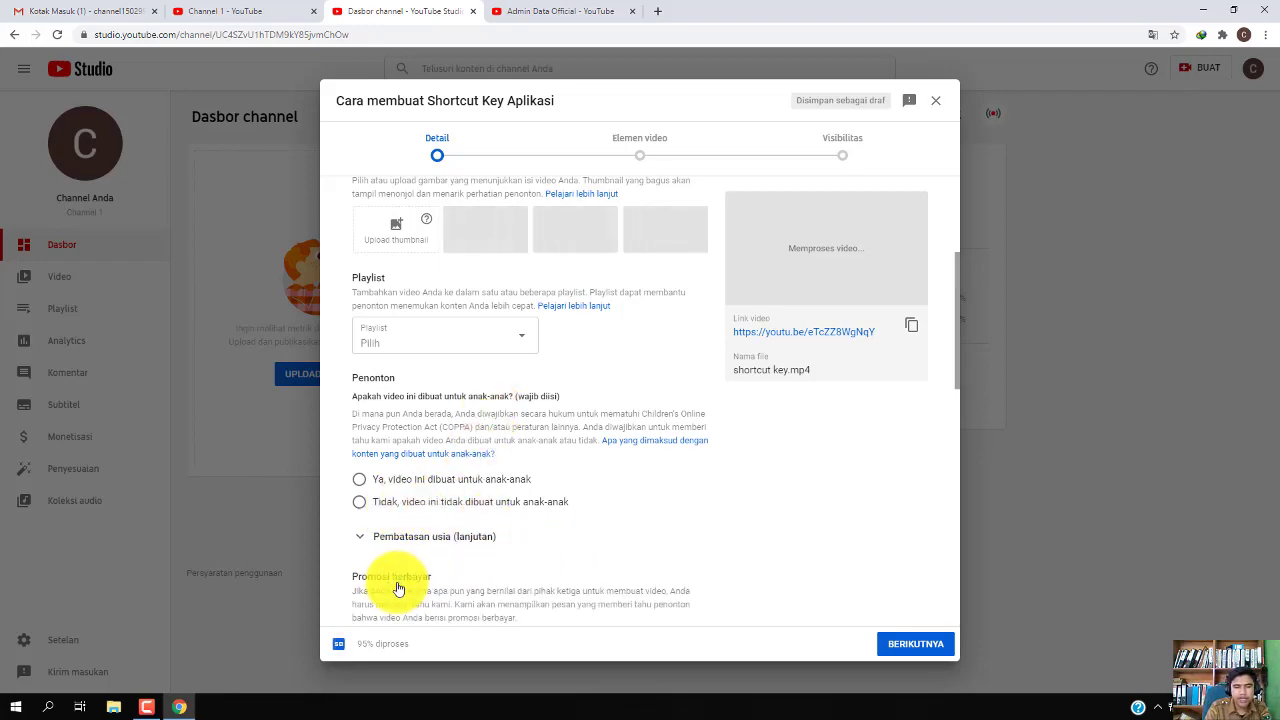
pyautogui.scroll(-4, 614, 557)
pyautogui.click(392, 388)
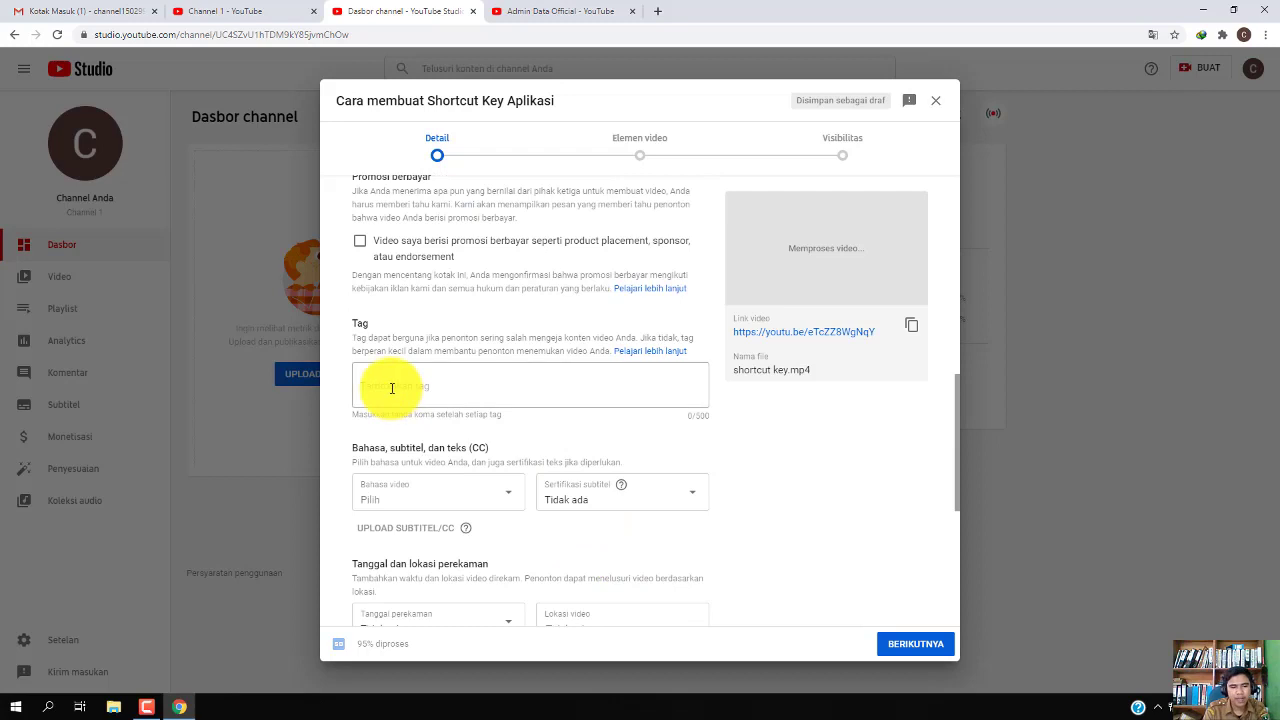
pyautogui.click(392, 388)
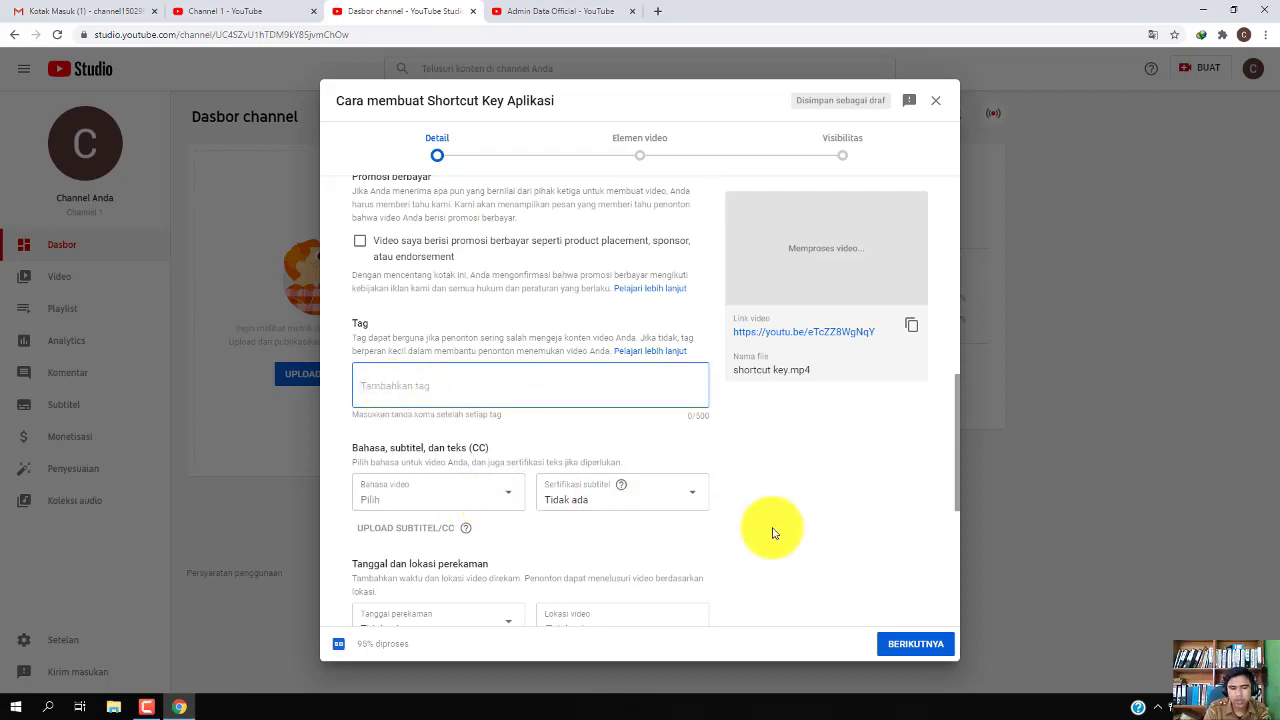
pyautogui.scroll(-1, 771, 531)
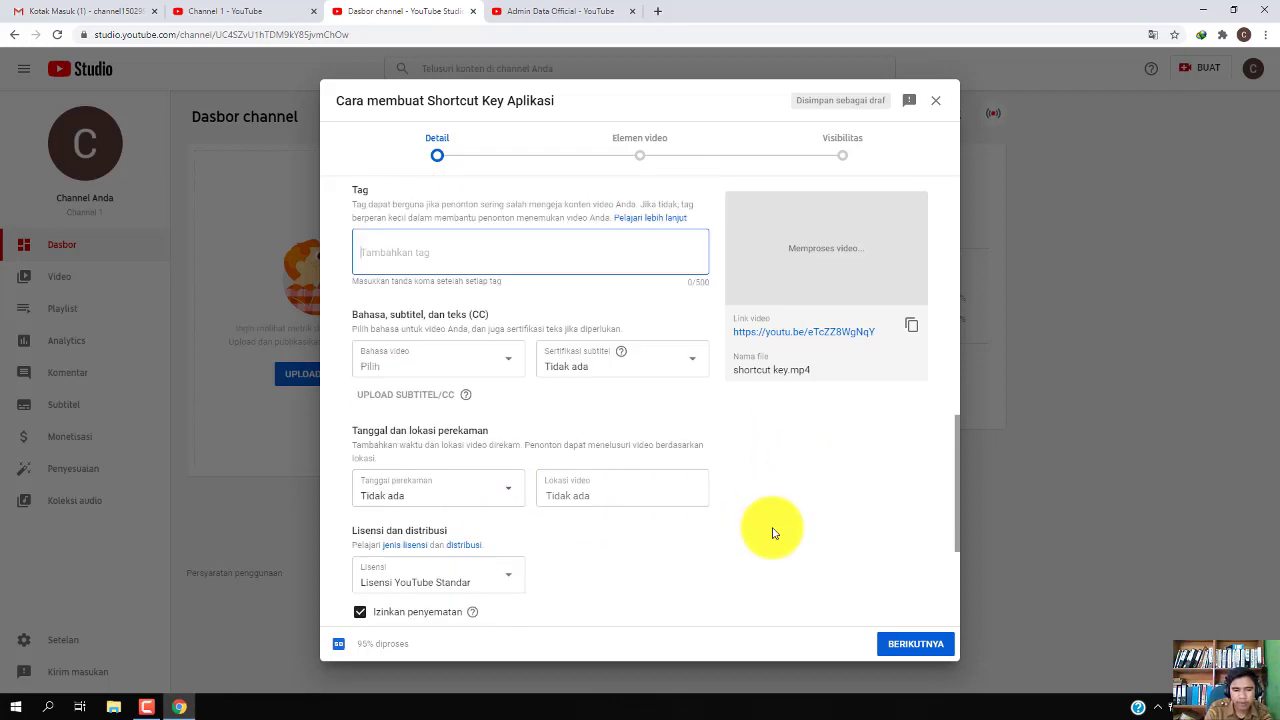
pyautogui.click(489, 500)
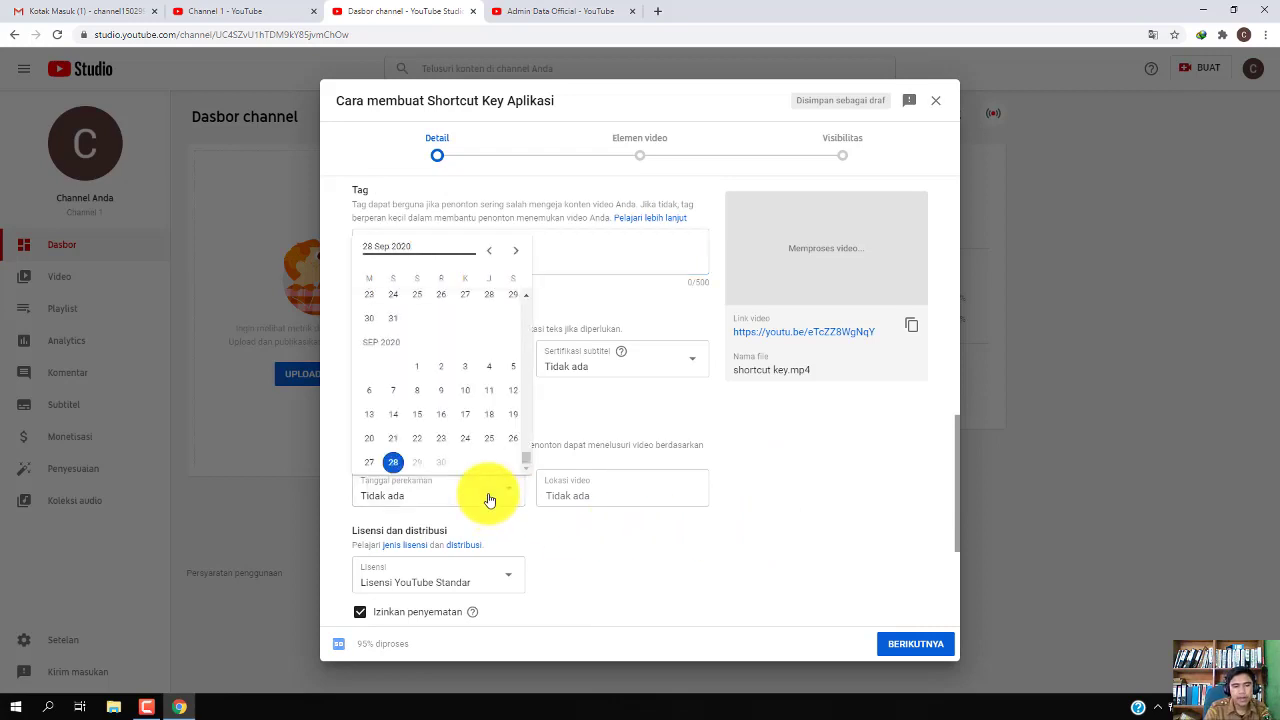
pyautogui.click(489, 500)
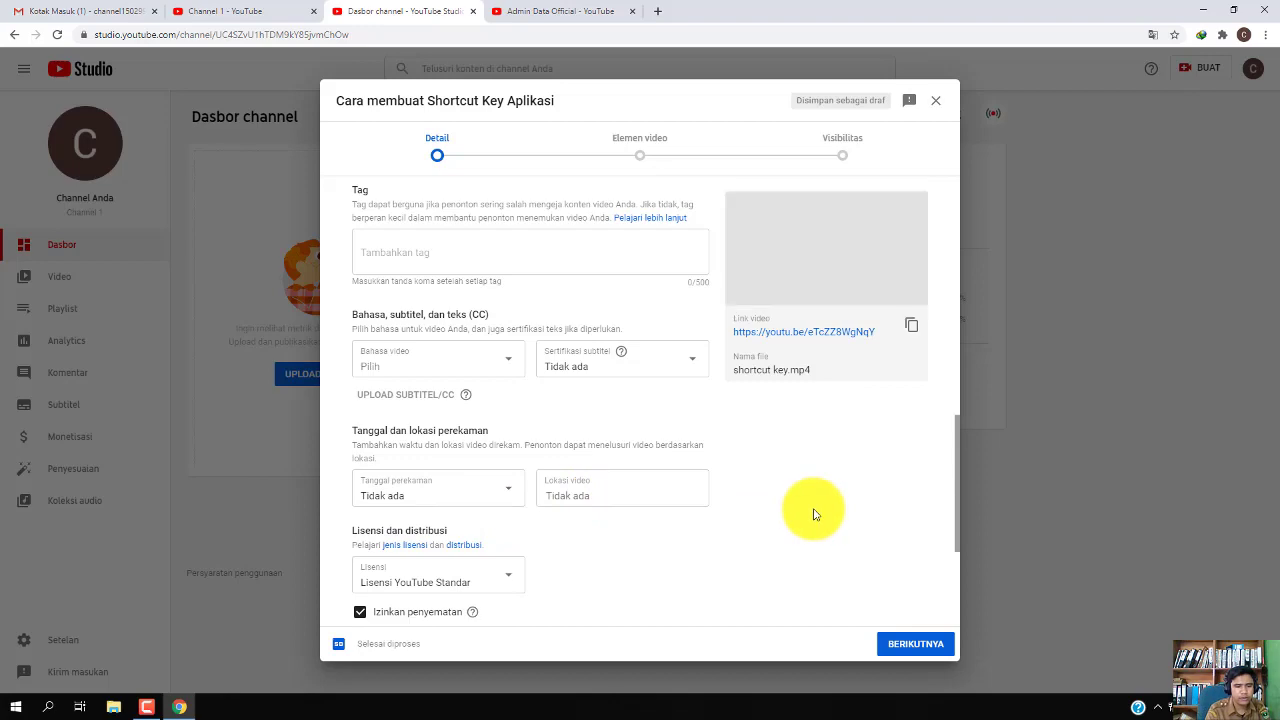
pyautogui.scroll(7, 812, 513)
pyautogui.scroll(1, 812, 513)
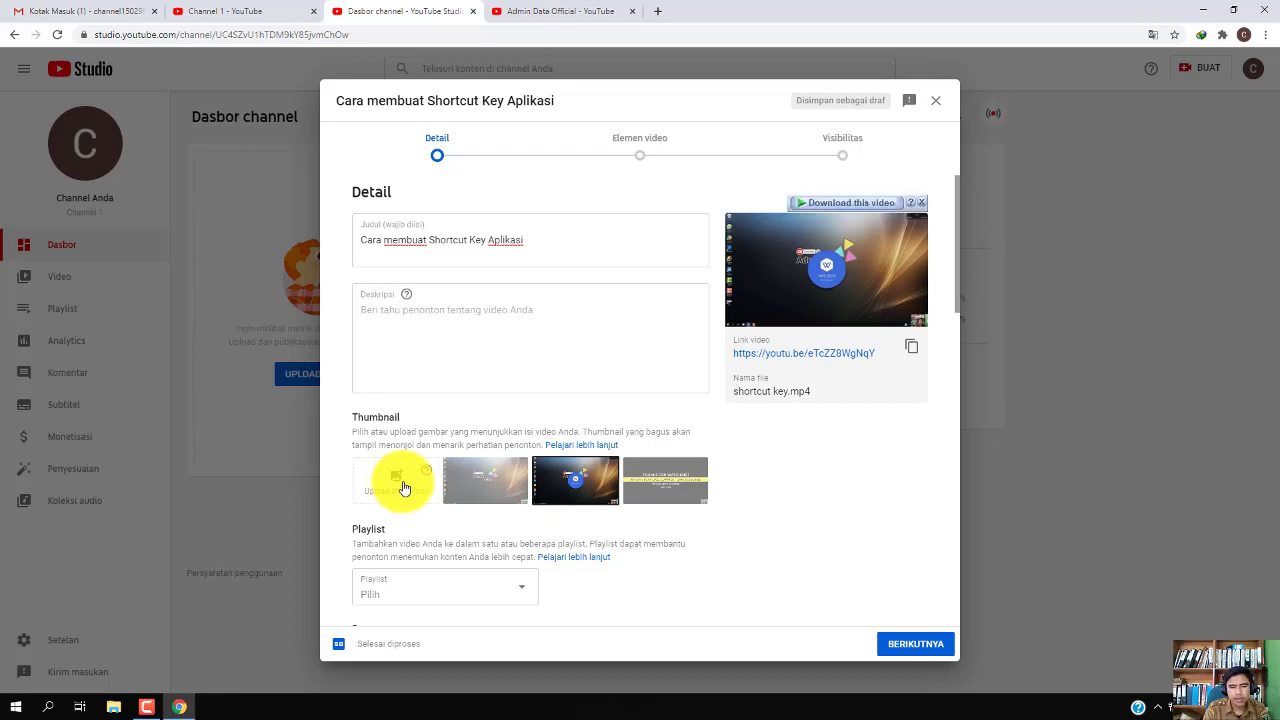
# Use the Thanks for watching end frame as the thumbnail and enter 'sdk' as the description
pyautogui.click(658, 488)
pyautogui.click(708, 502)
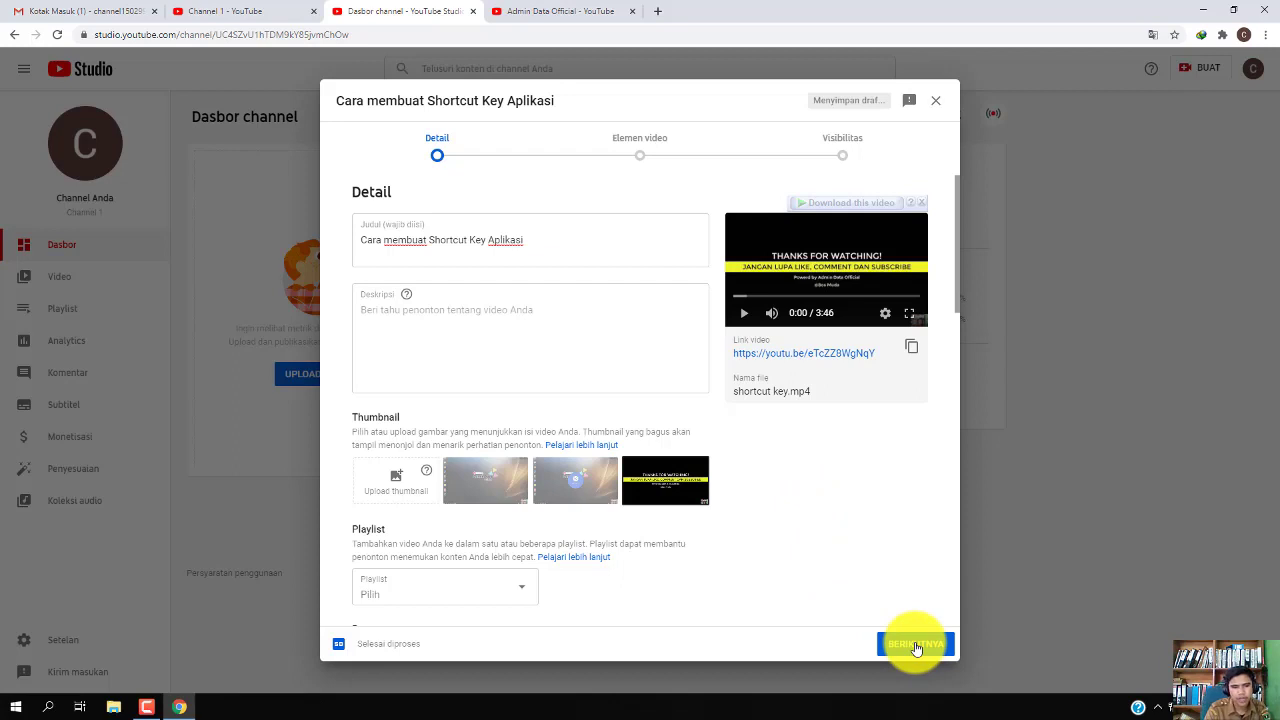
pyautogui.click(555, 332)
pyautogui.write('sdkshdkhkdhf')
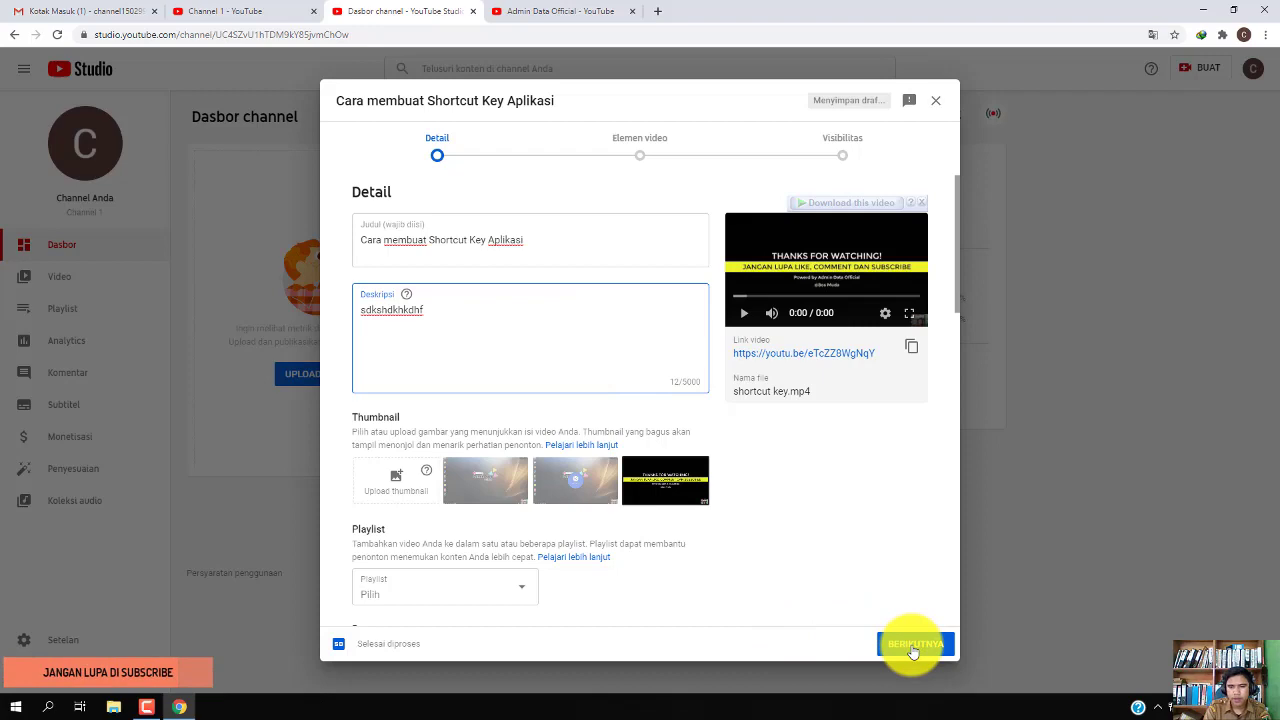
# Mark the video 'Tidak, video ini tidak dibuat untuk anak-anak' and advance to Video elements
pyautogui.click(910, 643)
pyautogui.scroll(4, 662, 438)
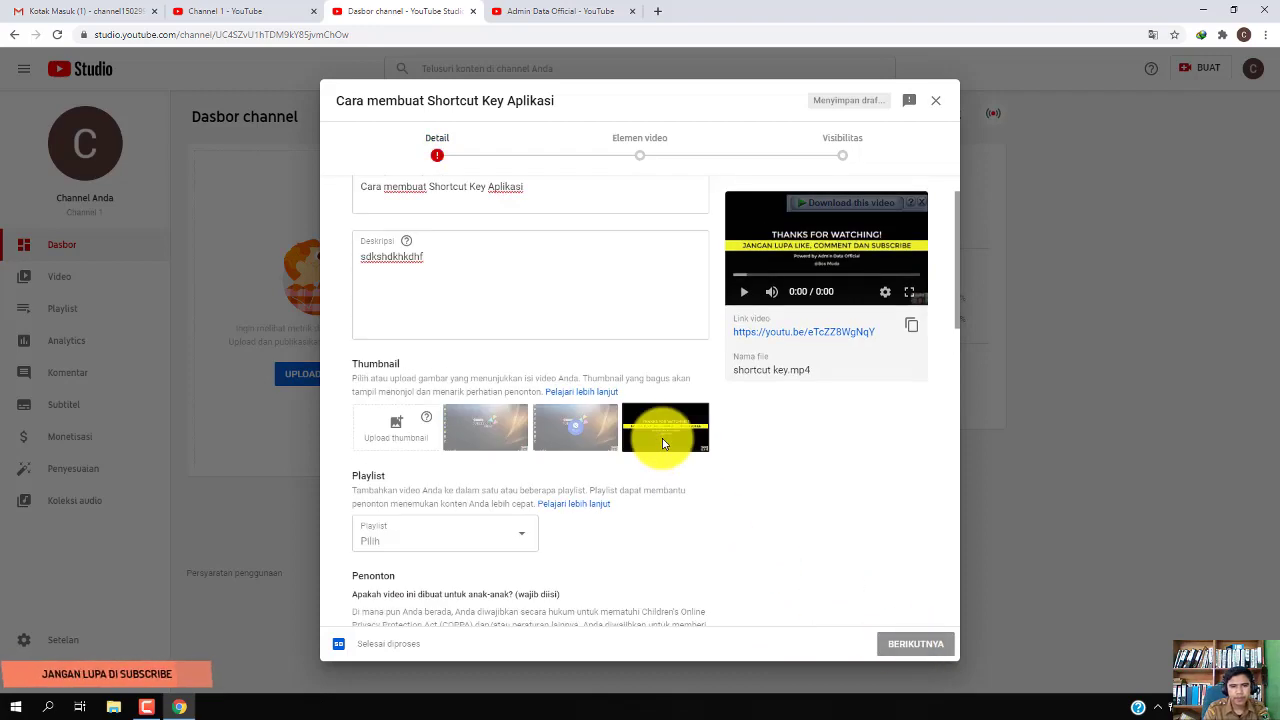
pyautogui.scroll(-5, 640, 429)
pyautogui.scroll(-3, 614, 420)
pyautogui.scroll(2, 450, 320)
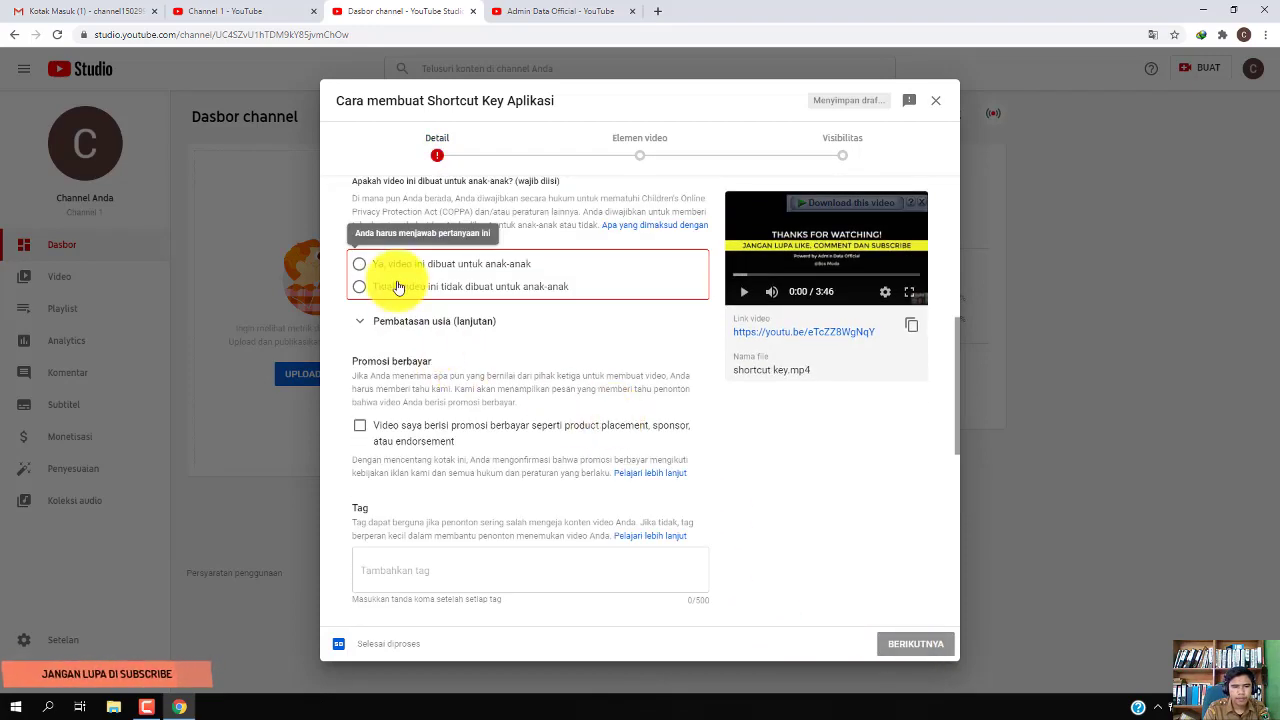
pyautogui.click(400, 286)
pyautogui.click(920, 644)
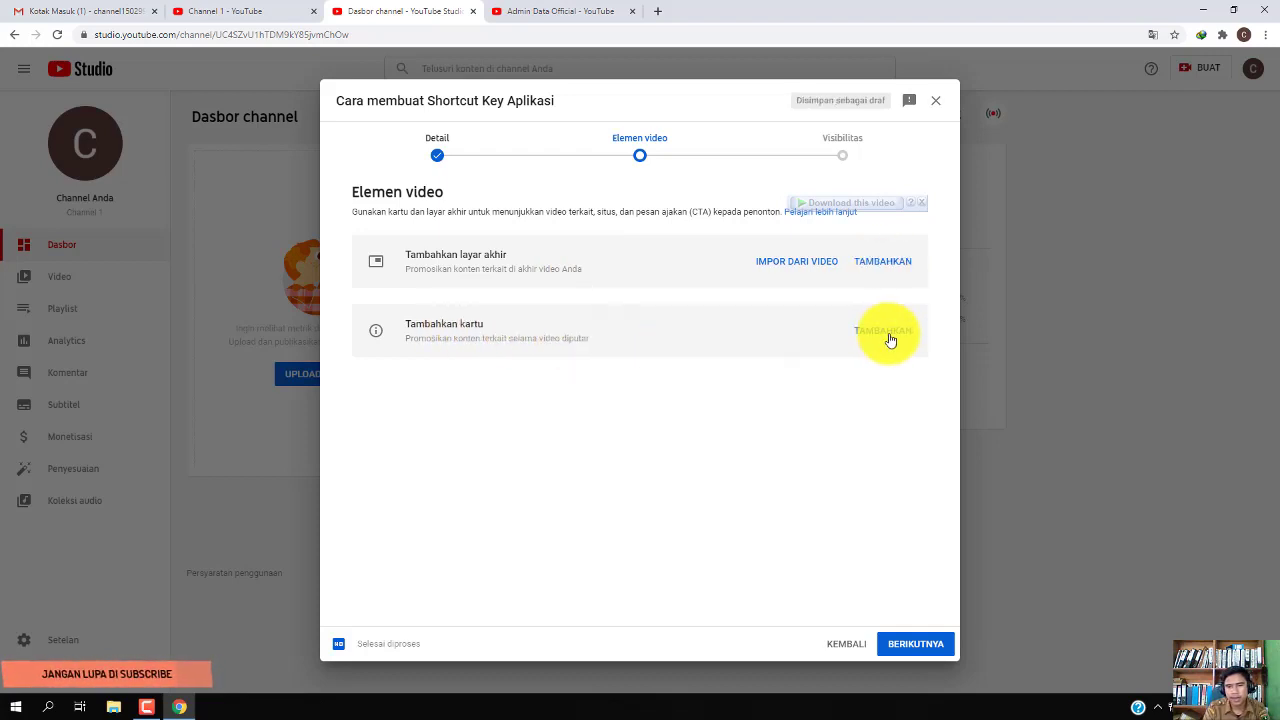
# Skip the Elemen video step without adding any end screen or cards
pyautogui.click(909, 645)
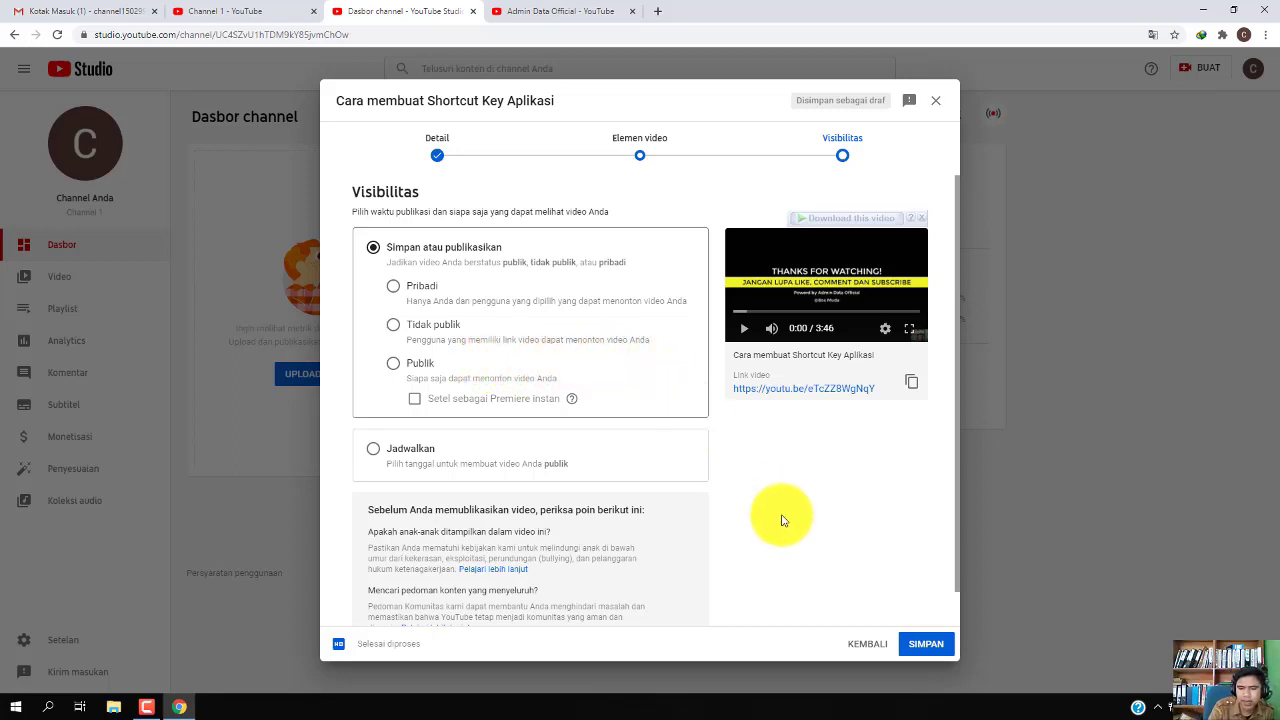
# Set visibility to Publik, publish the video, and close the published confirmation
pyautogui.scroll(-1, 783, 516)
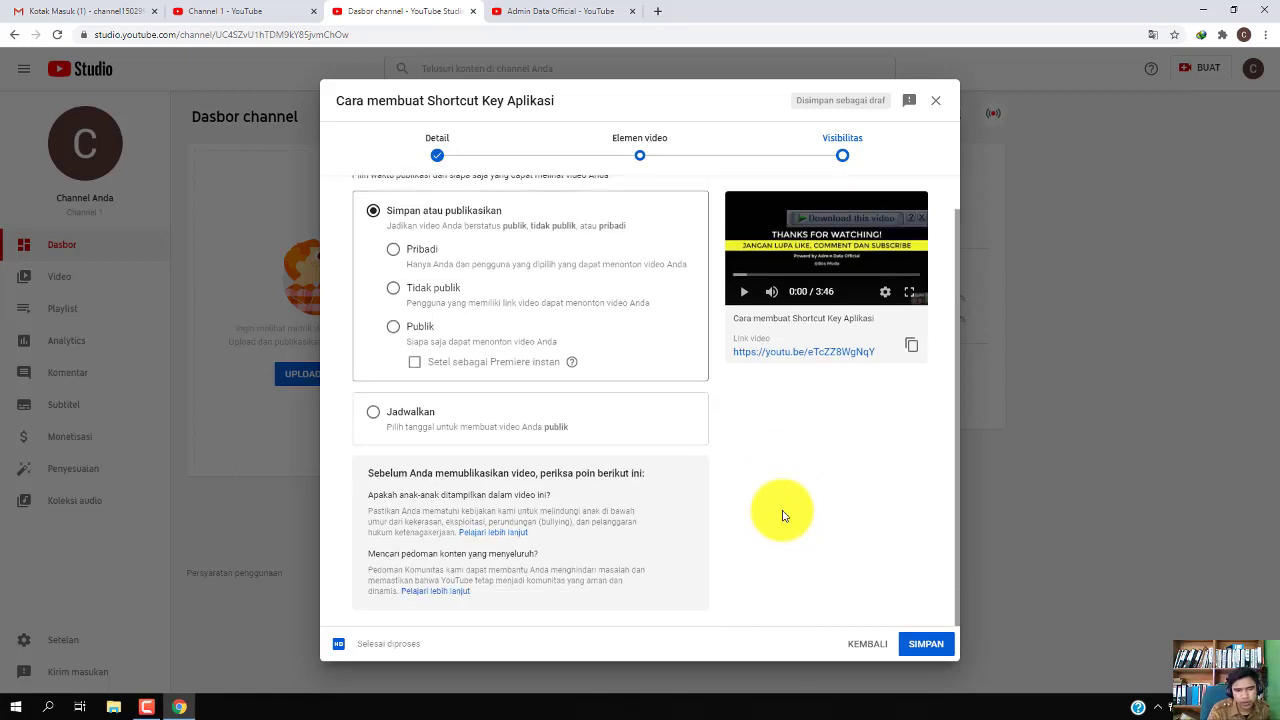
pyautogui.scroll(1, 783, 516)
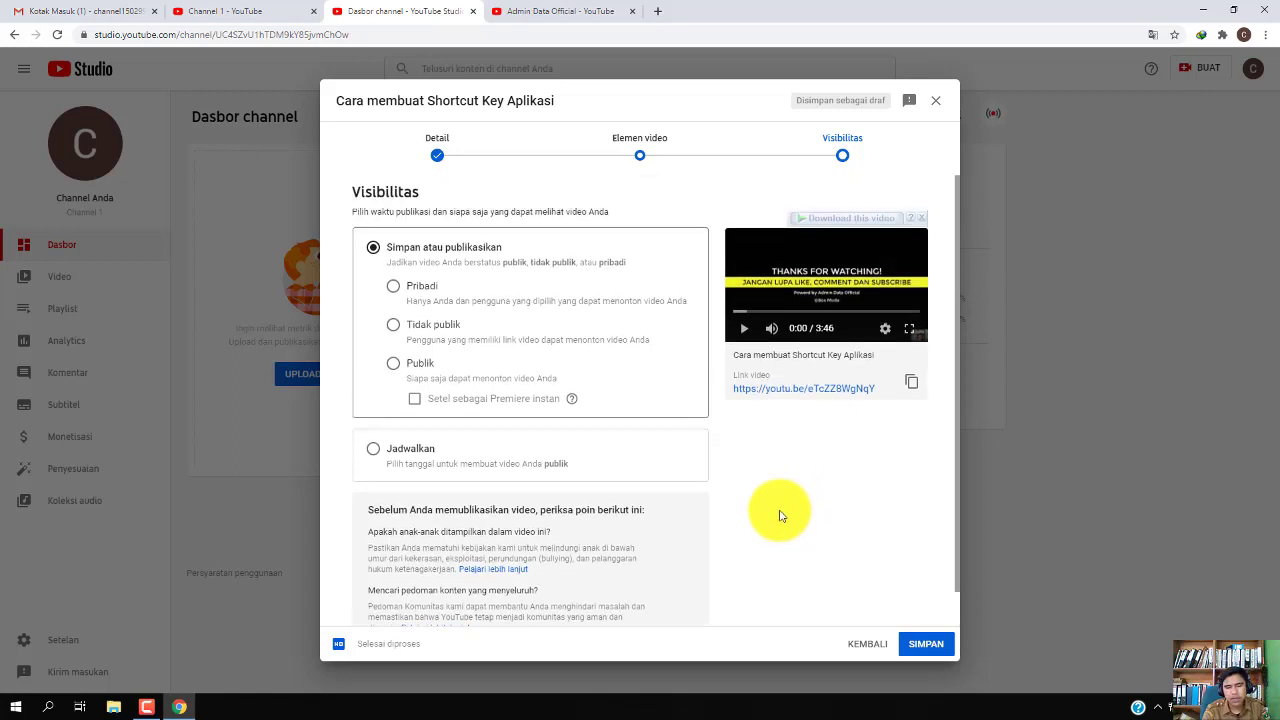
pyautogui.click(393, 365)
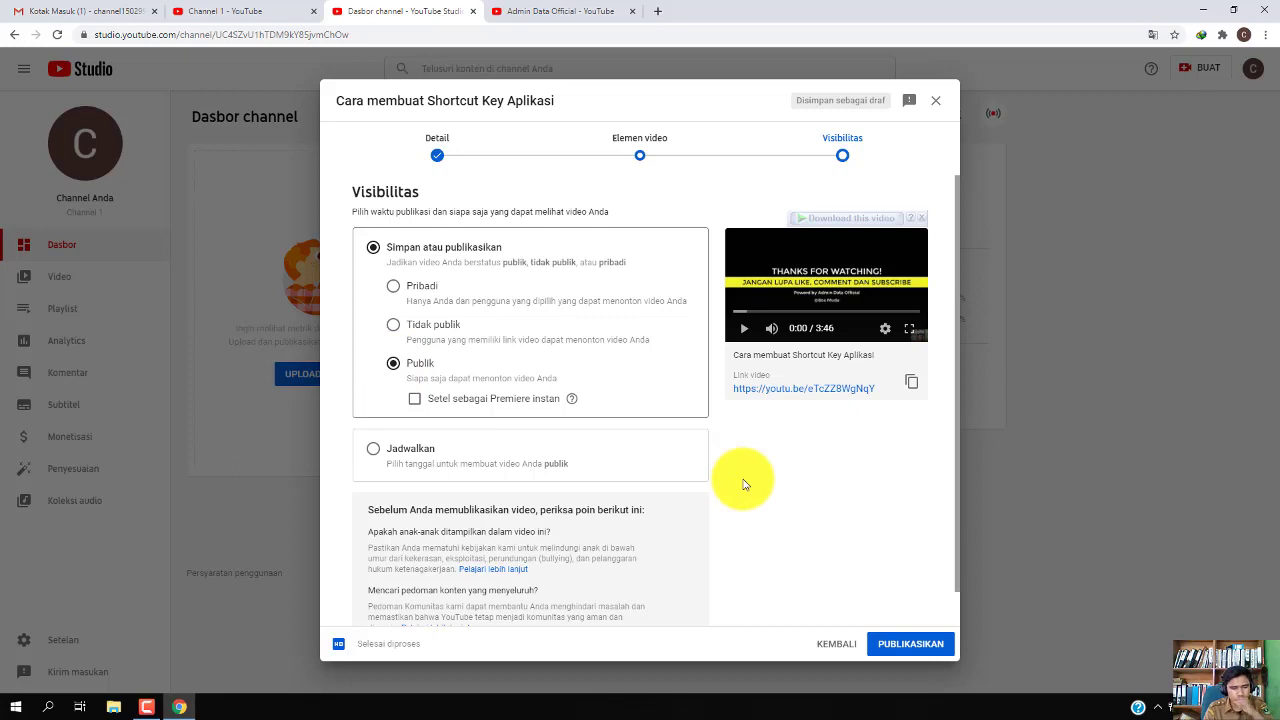
pyautogui.click(911, 646)
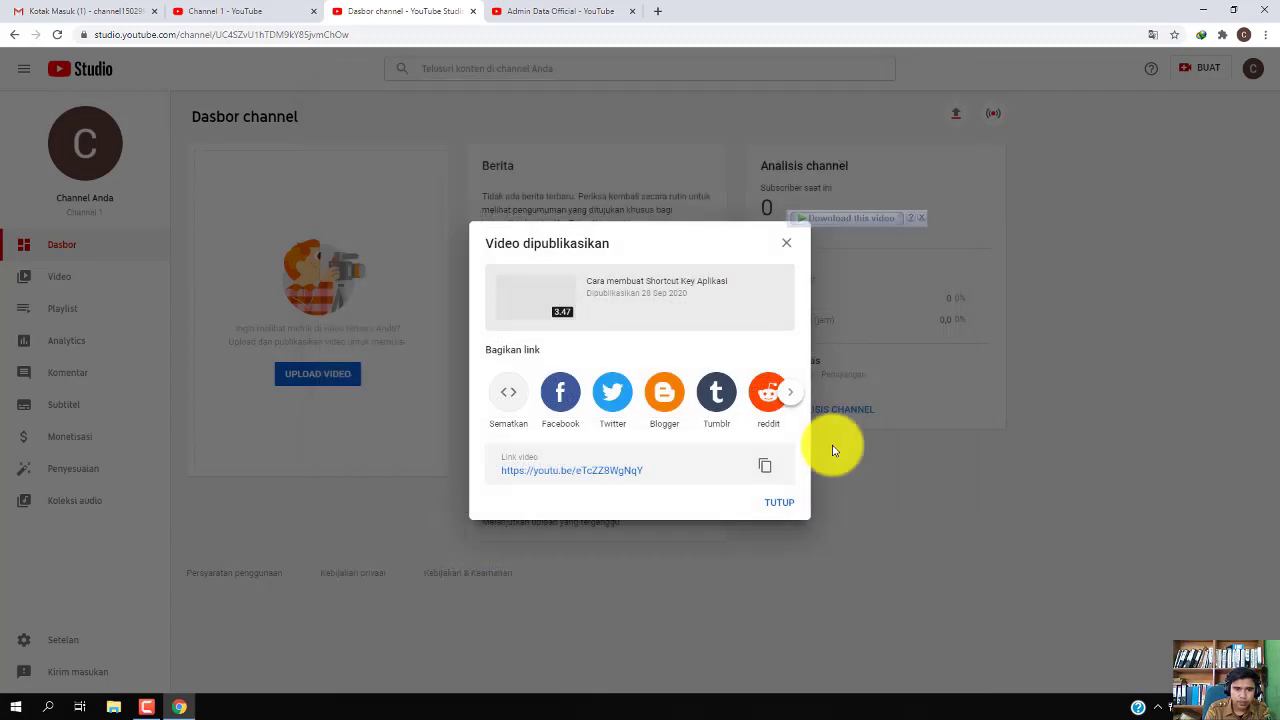
pyautogui.click(783, 504)
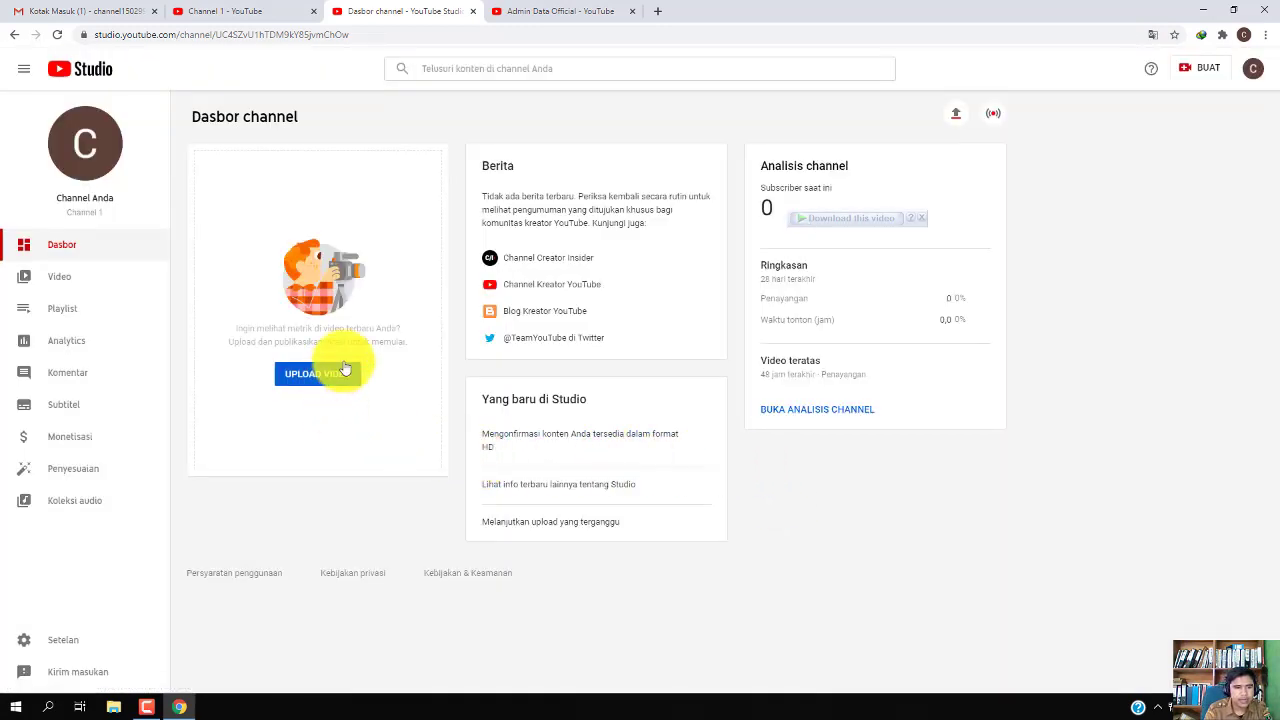
# Refresh the dashboard, confirm the video is listed as Public under Video, then minimize Chrome
pyautogui.click(56, 37)
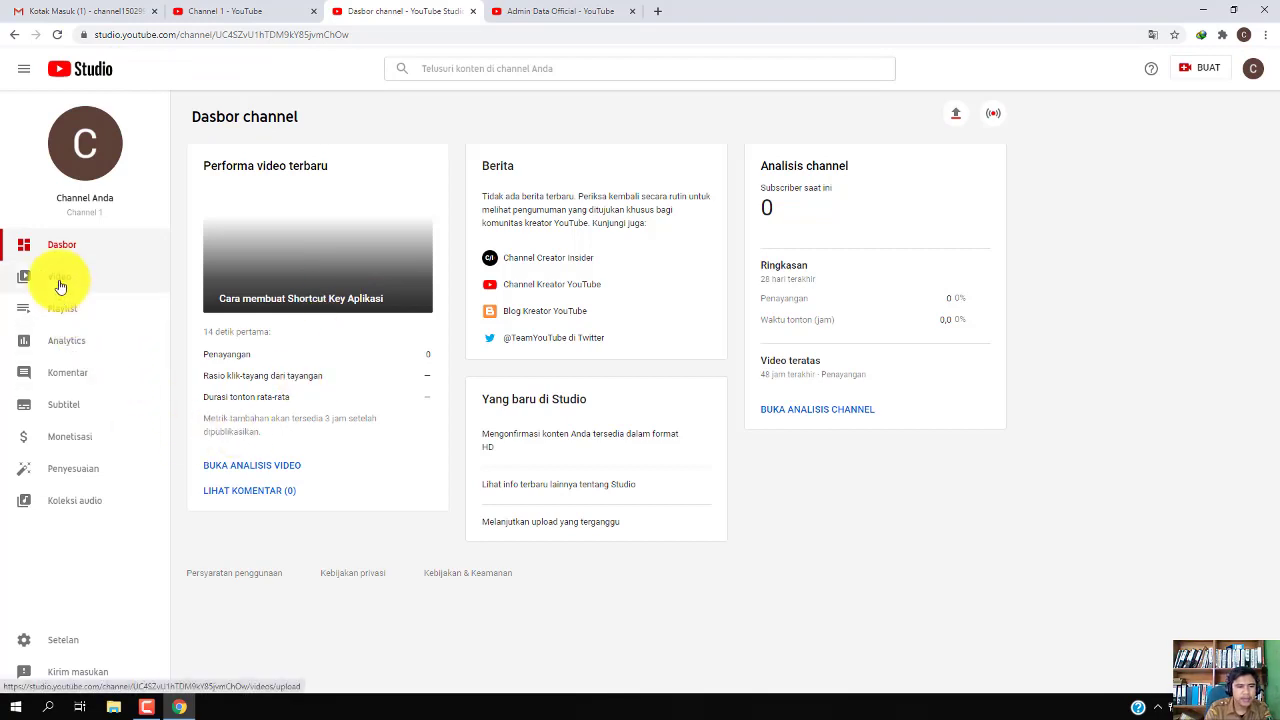
pyautogui.click(239, 300)
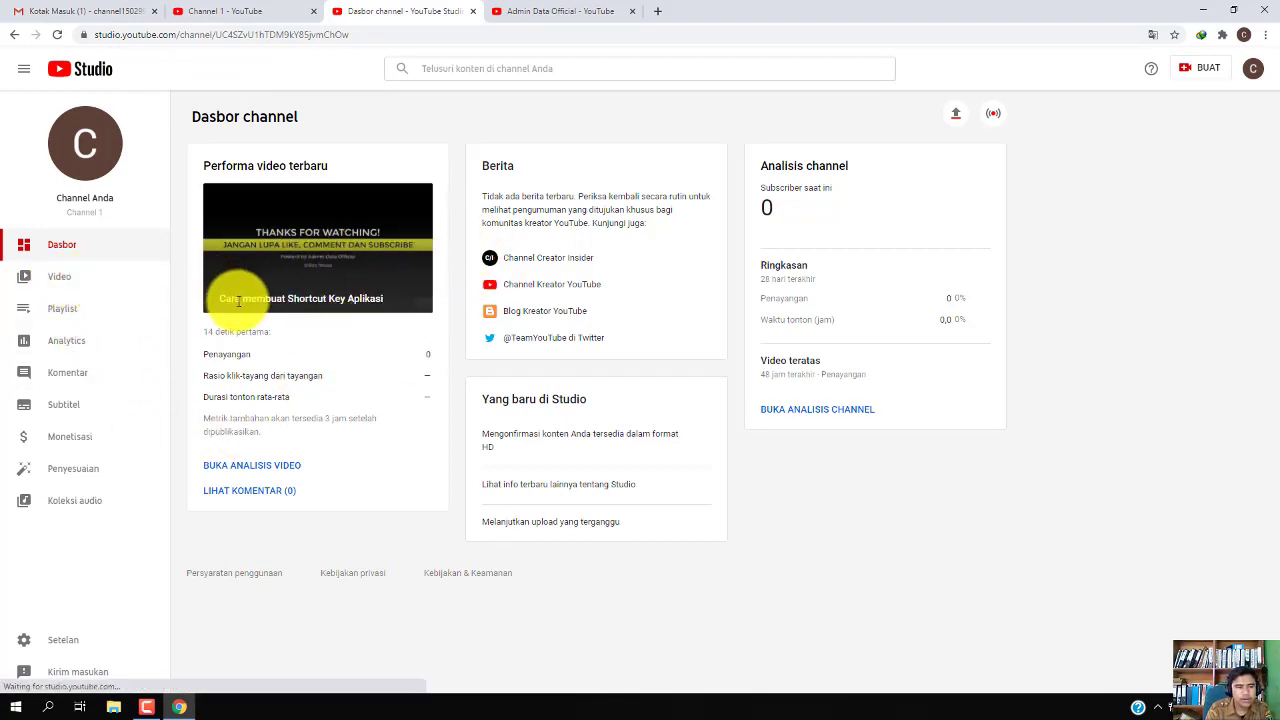
pyautogui.click(79, 286)
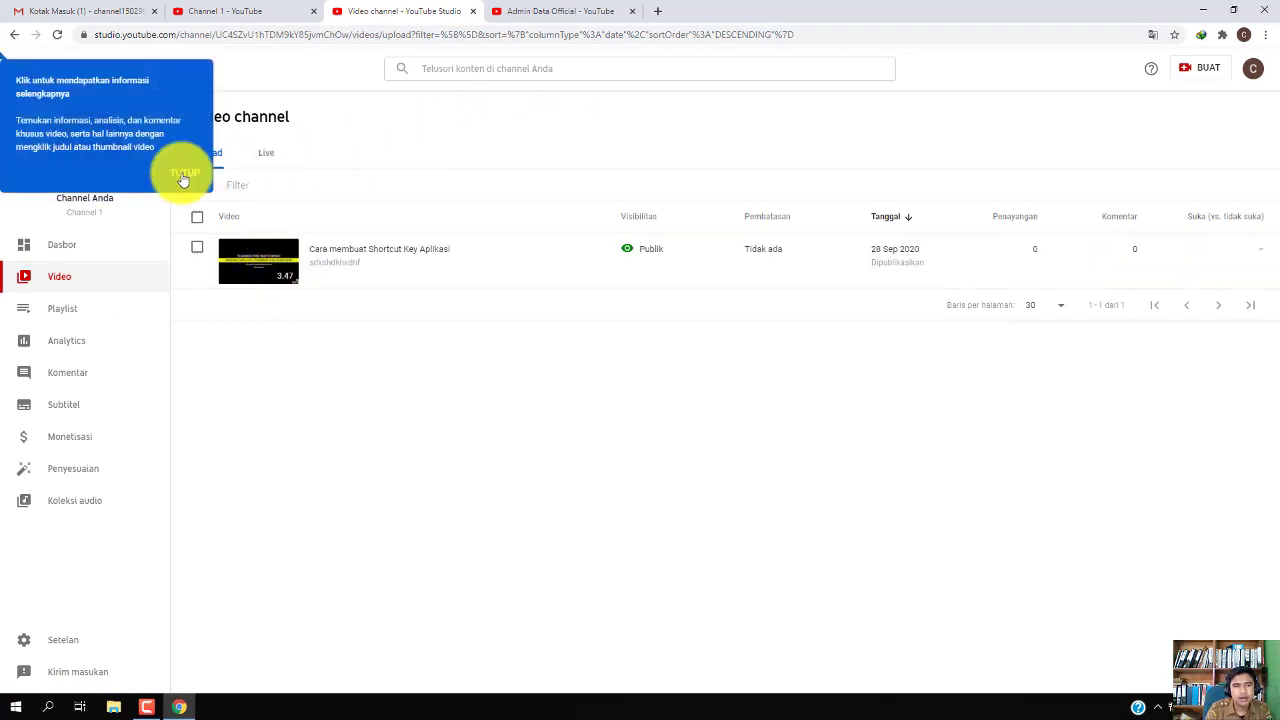
pyautogui.click(183, 178)
pyautogui.click(344, 142)
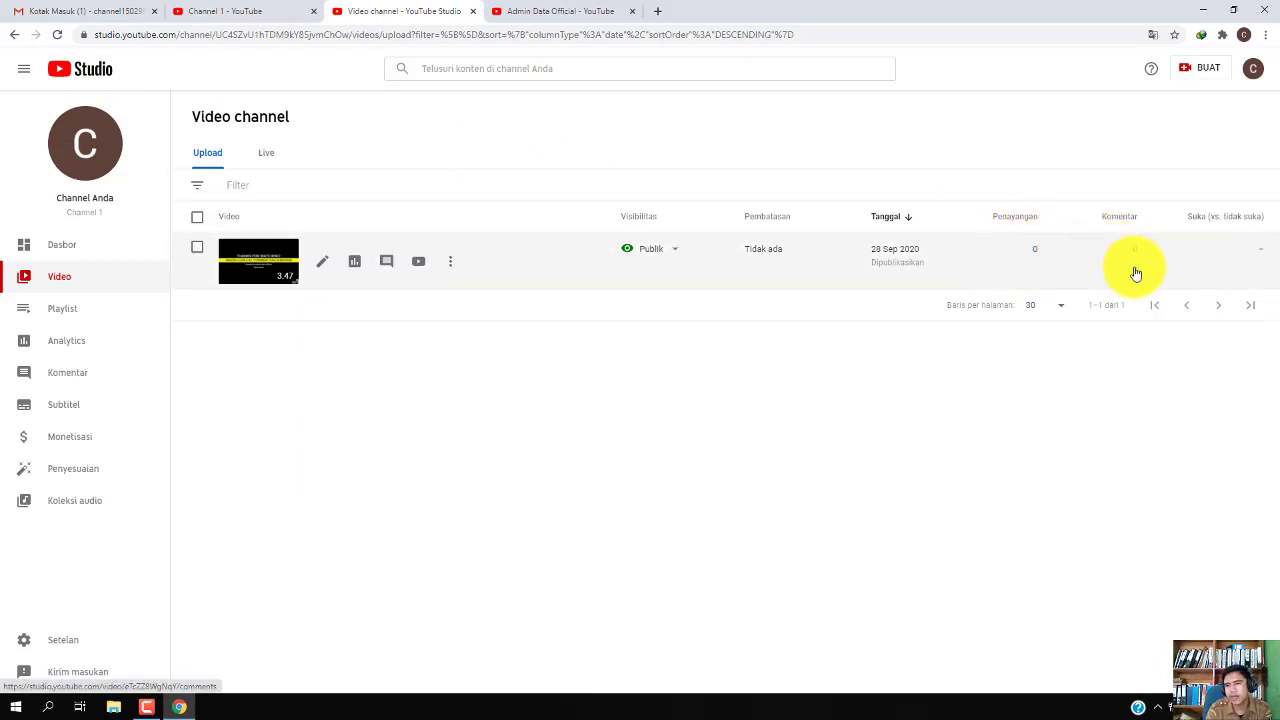
pyautogui.moveTo(1222, 245)
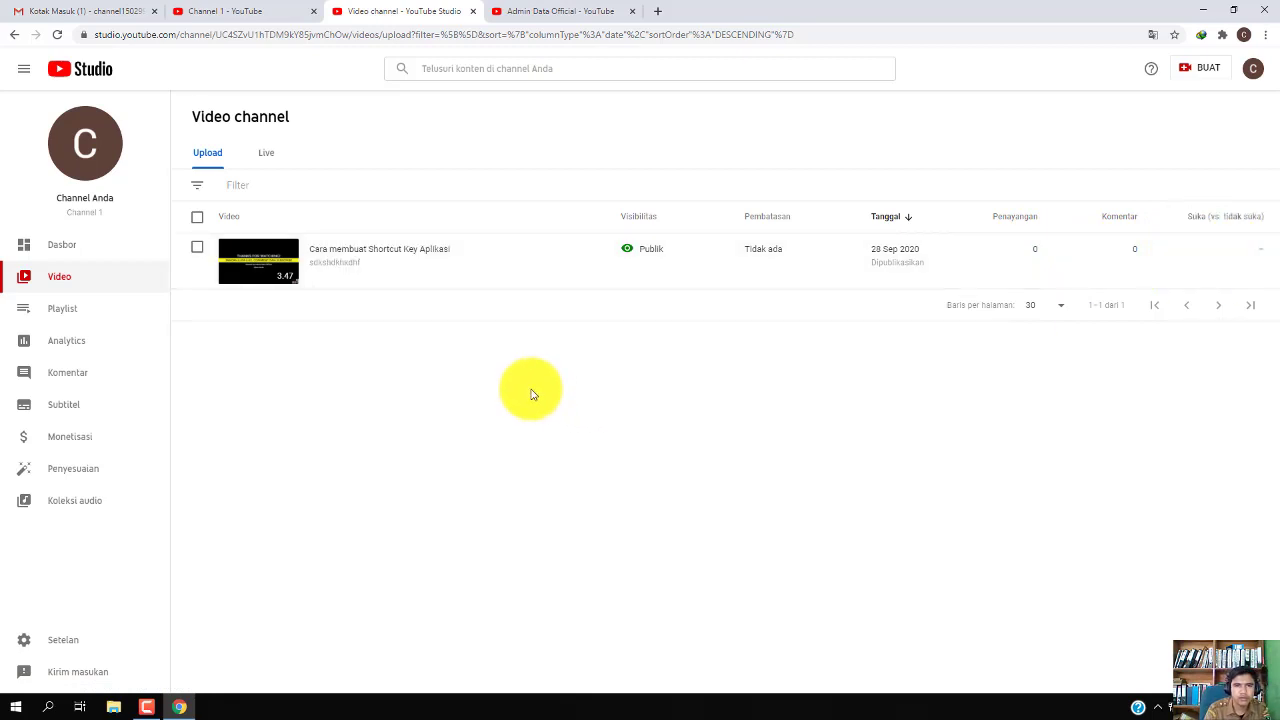
pyautogui.click(1200, 9)
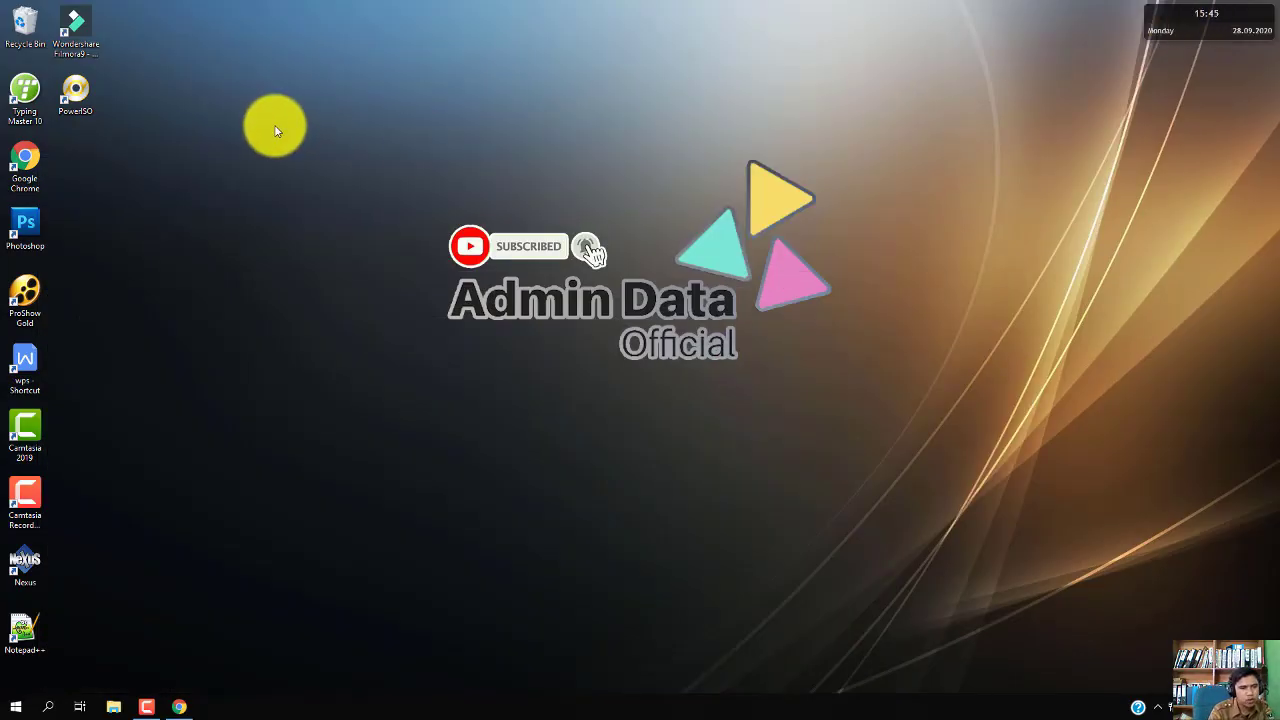